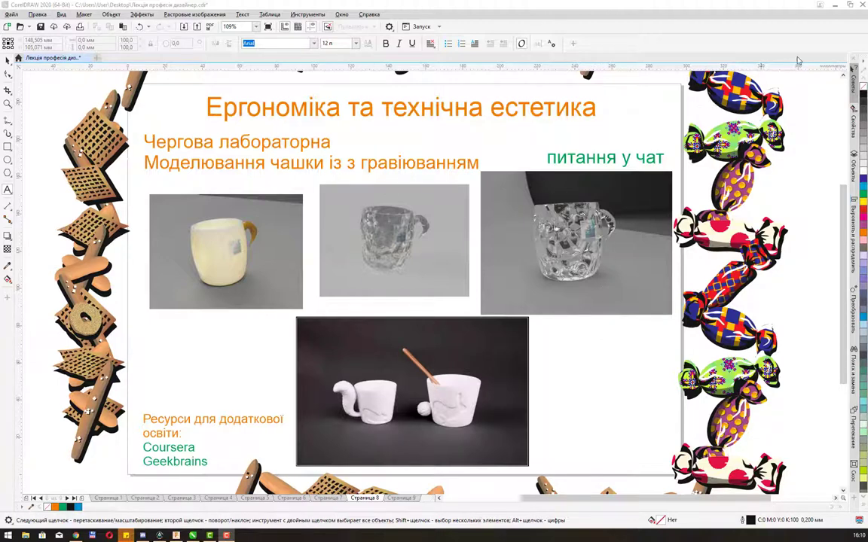
Minimize the CorelDRAW lecture slides so the Fusion 360 window shows
{"action": "left_click", "coordinate": [836, 5]}
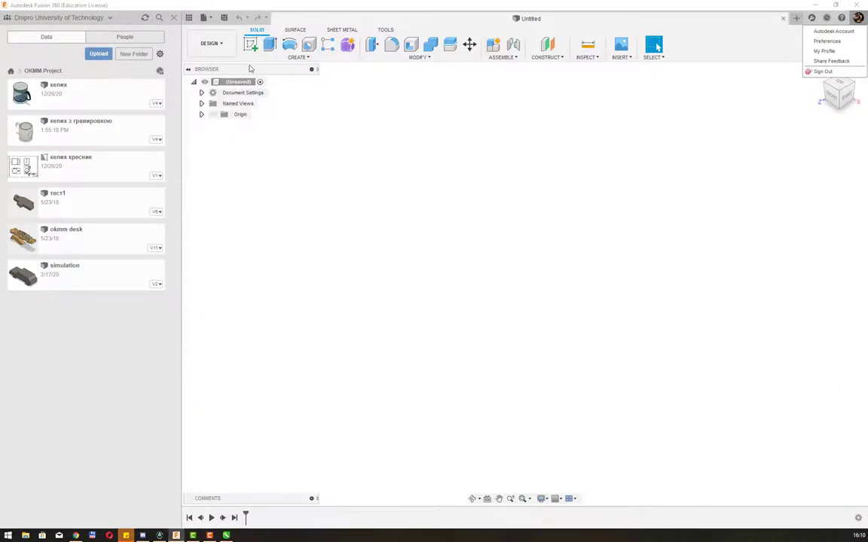
Draw a 50 mm diameter circle centred on the origin on the XZ ground plane
{"action": "left_click", "coordinate": [251, 45]}
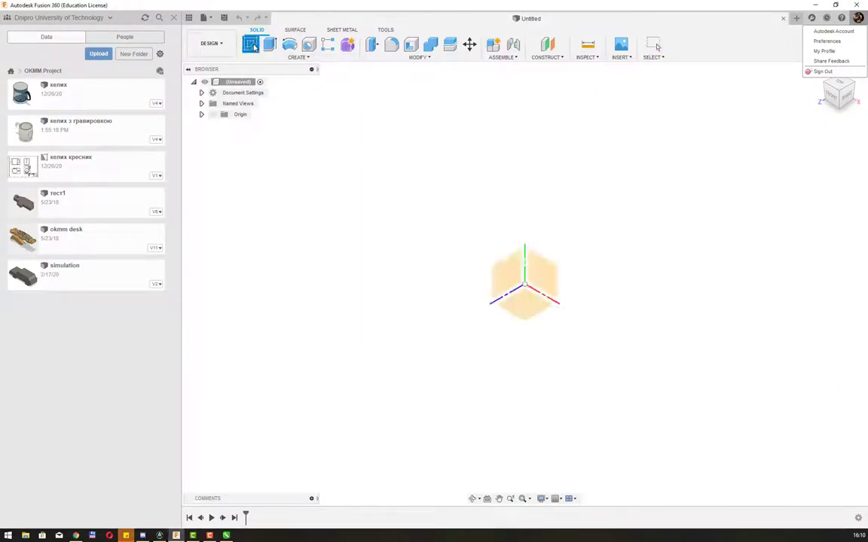
{"action": "left_click", "coordinate": [523, 312]}
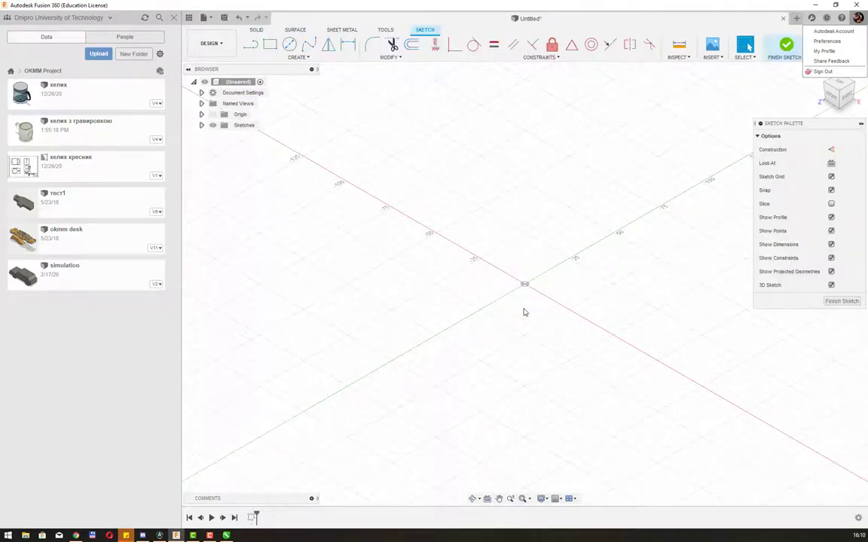
{"action": "left_click", "coordinate": [289, 44]}
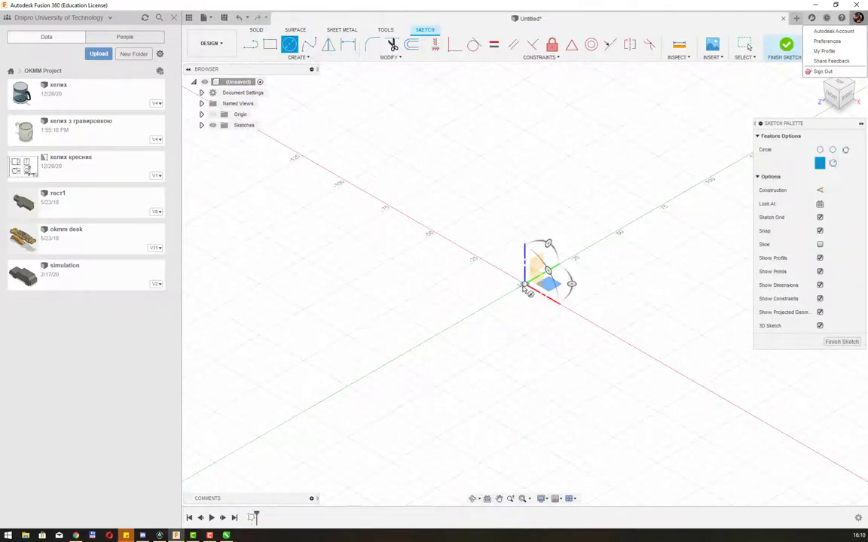
{"action": "left_click", "coordinate": [527, 287]}
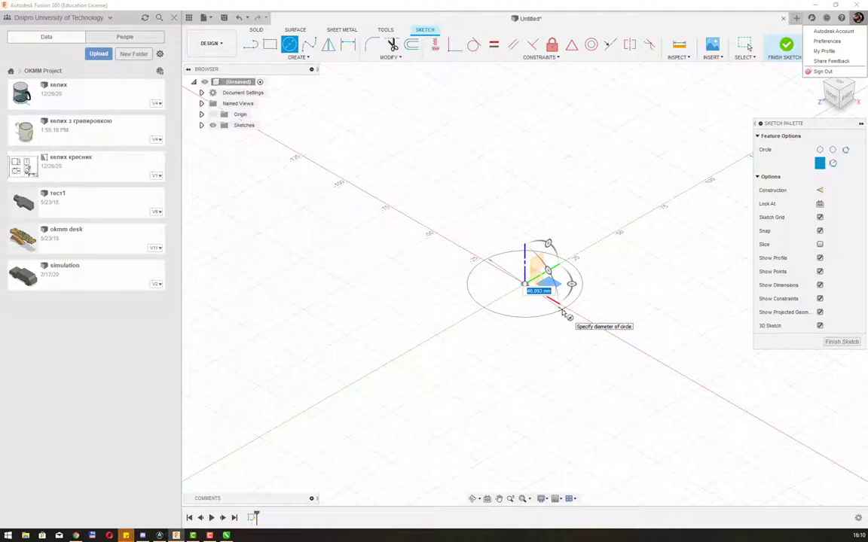
{"action": "left_click", "coordinate": [562, 312]}
{"action": "key", "text": "Escape"}
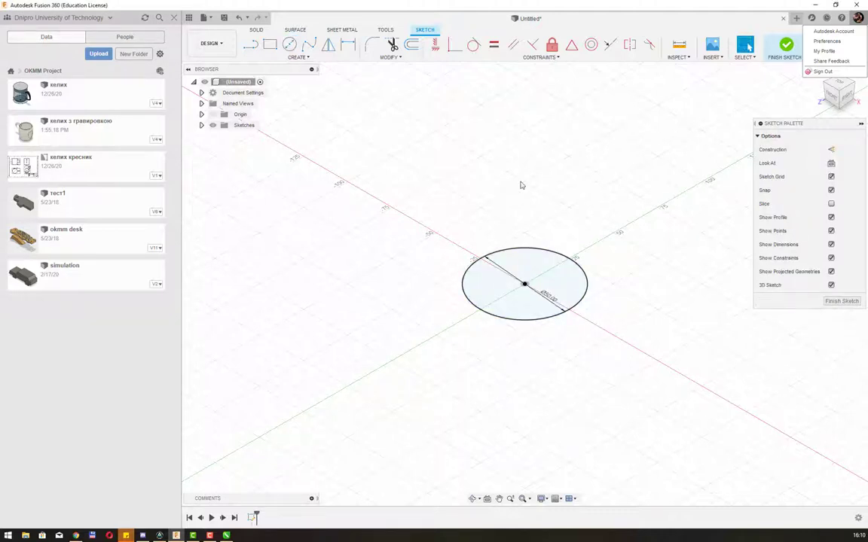
Finish the base circle sketch and dismiss the Extensions offer
{"action": "left_click", "coordinate": [524, 281]}
{"action": "left_click", "coordinate": [785, 46]}
{"action": "left_click", "coordinate": [729, 28]}
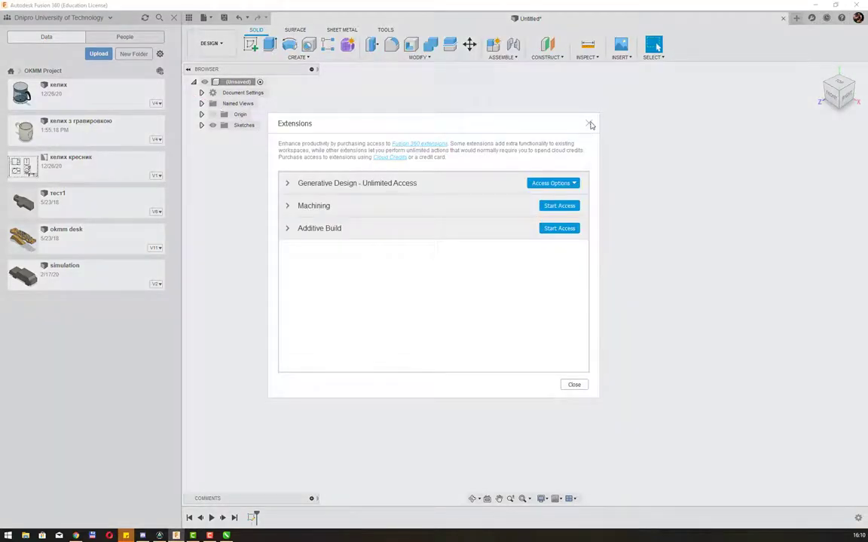
{"action": "left_click", "coordinate": [589, 123]}
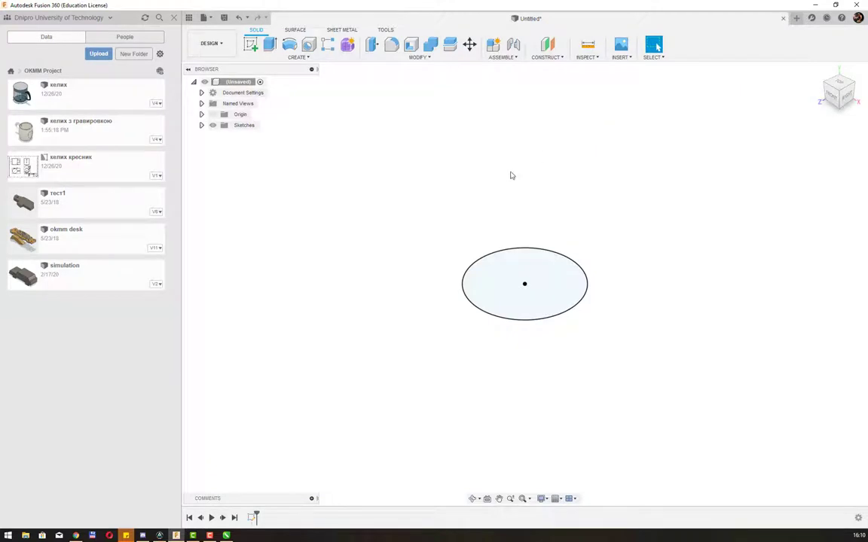
Create an offset plane 24.319 mm above the base circle
{"action": "left_click", "coordinate": [549, 58]}
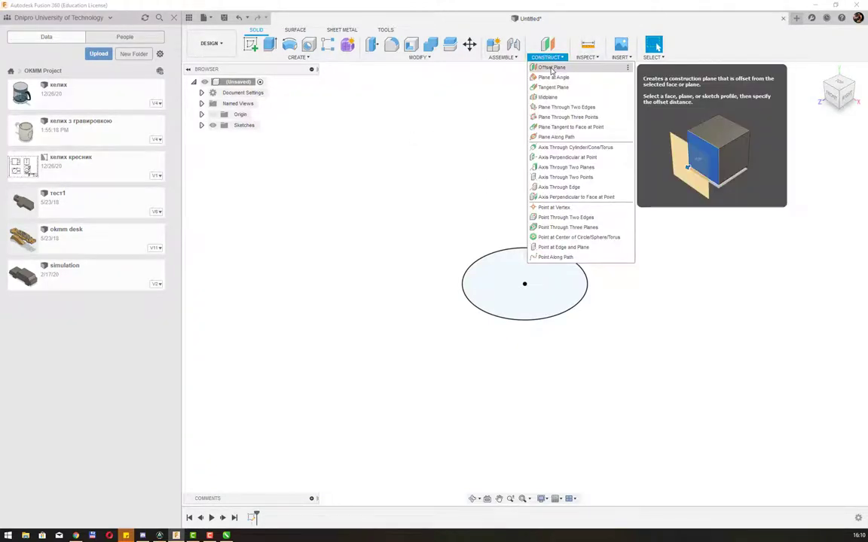
{"action": "left_click", "coordinate": [552, 68]}
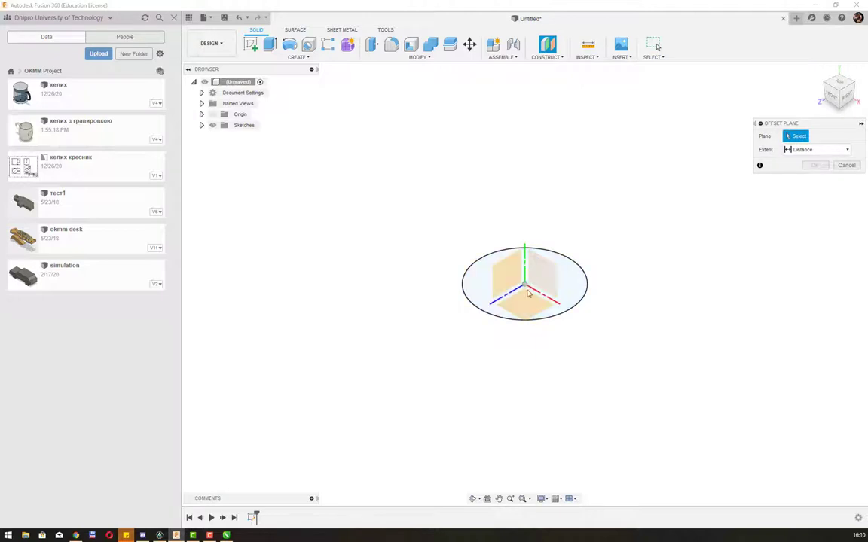
{"action": "left_click", "coordinate": [525, 275]}
{"action": "left_click_drag", "start_coordinate": [524, 275], "coordinate": [526, 227]}
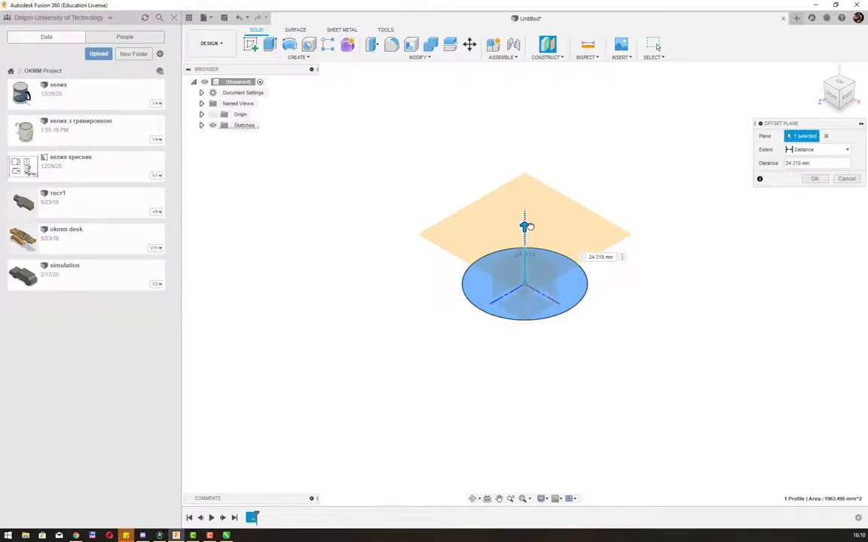
{"action": "left_click", "coordinate": [814, 179]}
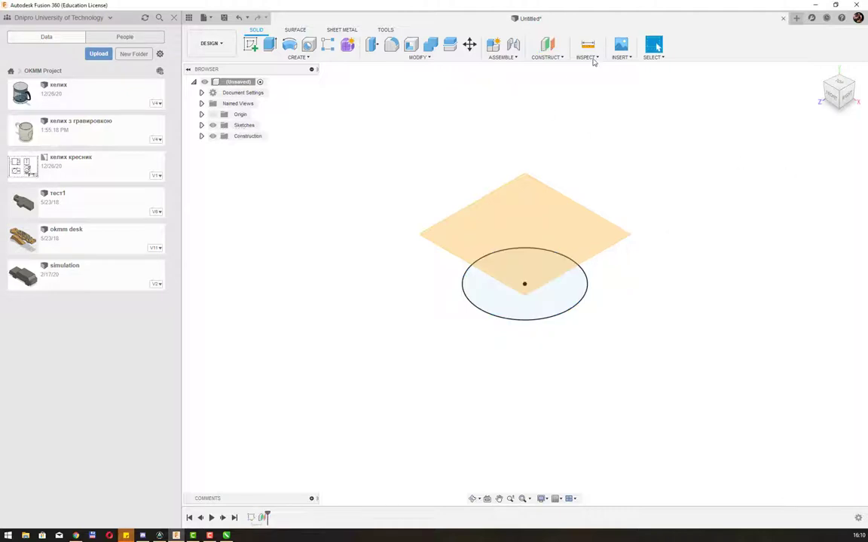
Add a second offset plane 29.182 mm above the first one
{"action": "left_click", "coordinate": [547, 57]}
{"action": "left_click", "coordinate": [552, 68]}
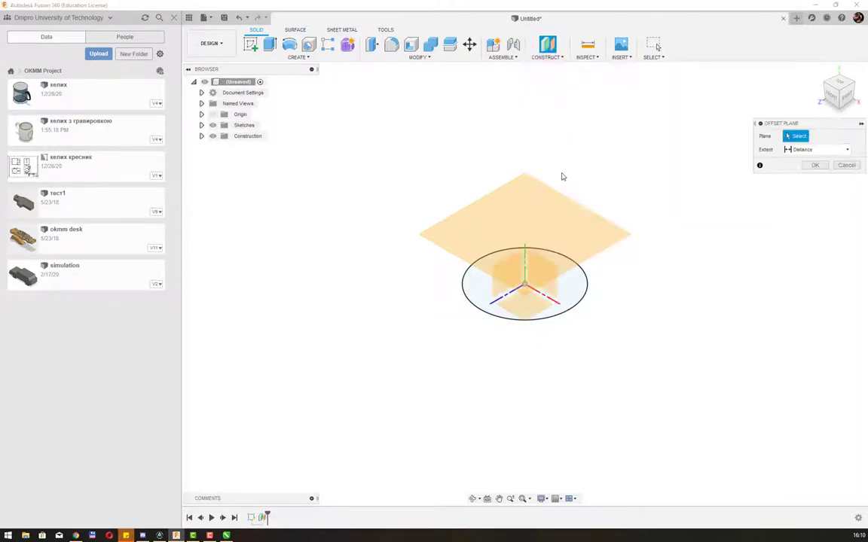
{"action": "left_click", "coordinate": [555, 234]}
{"action": "left_click_drag", "start_coordinate": [555, 210], "coordinate": [555, 162]}
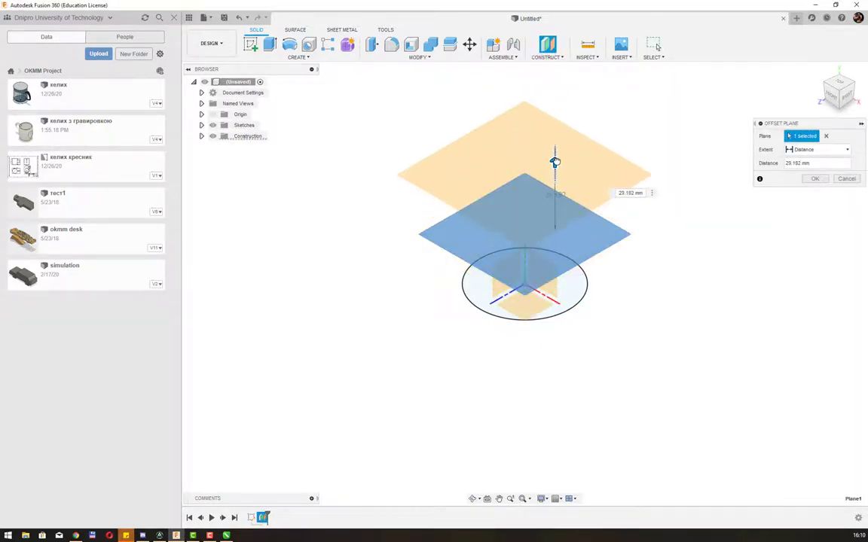
{"action": "left_click", "coordinate": [814, 179]}
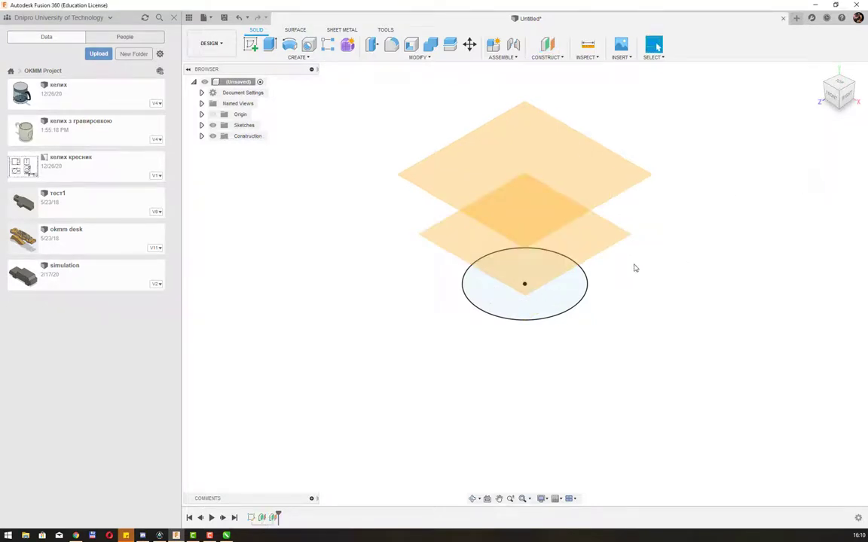
{"action": "middle_click_drag", "start_coordinate": [635, 268], "coordinate": [631, 241], "text": "shift"}
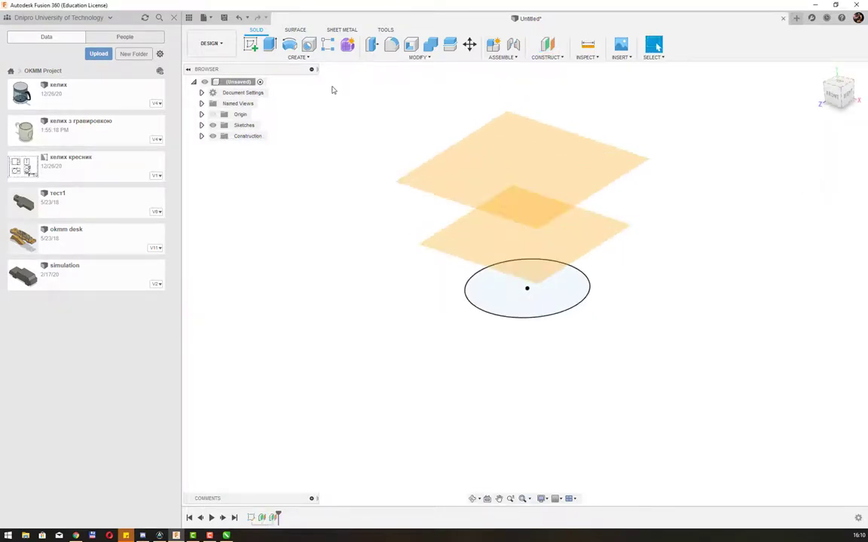
{"action": "left_click", "coordinate": [250, 44]}
Sketch a wider origin-centred circle on the lower offset plane
{"action": "left_click", "coordinate": [462, 236]}
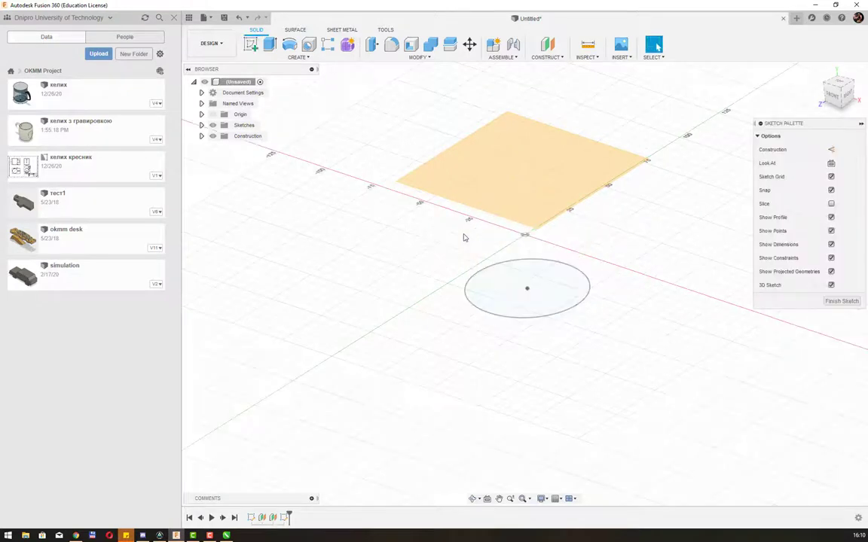
{"action": "left_click", "coordinate": [830, 164]}
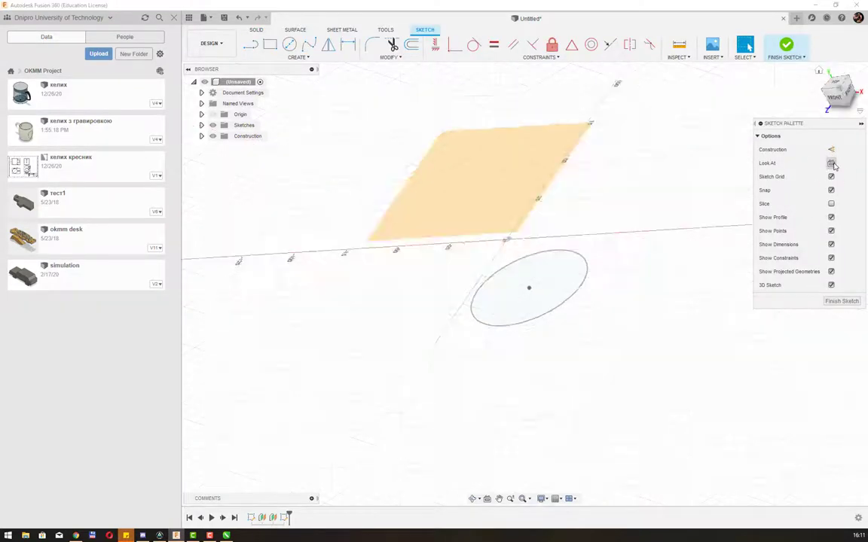
{"action": "left_click", "coordinate": [290, 45]}
{"action": "left_click", "coordinate": [524, 284]}
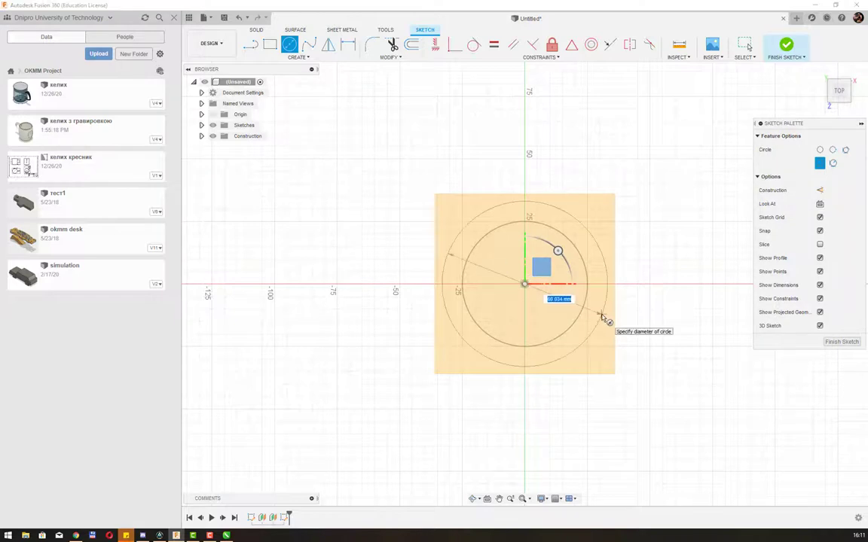
{"action": "left_click", "coordinate": [602, 317]}
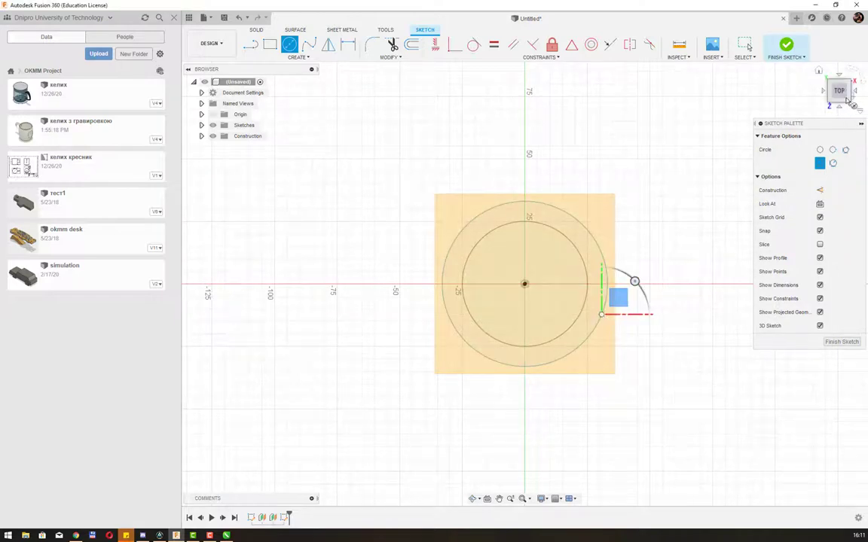
{"action": "left_click", "coordinate": [785, 48]}
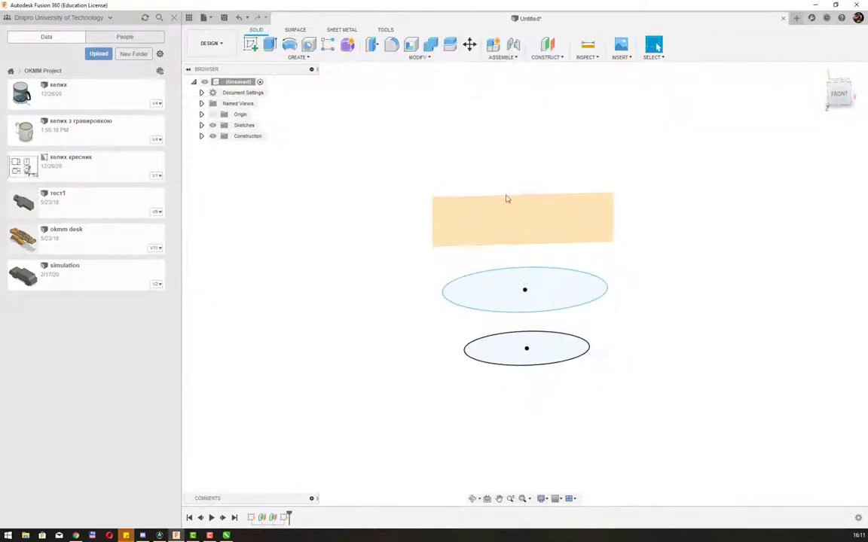
Sketch another origin-centred circle on the upper offset plane
{"action": "left_click", "coordinate": [255, 48]}
{"action": "left_click", "coordinate": [552, 218]}
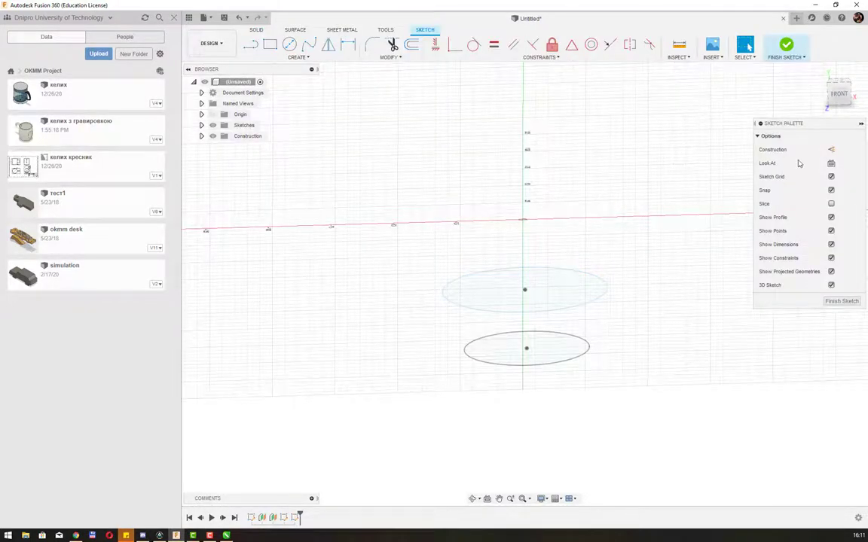
{"action": "left_click", "coordinate": [831, 163]}
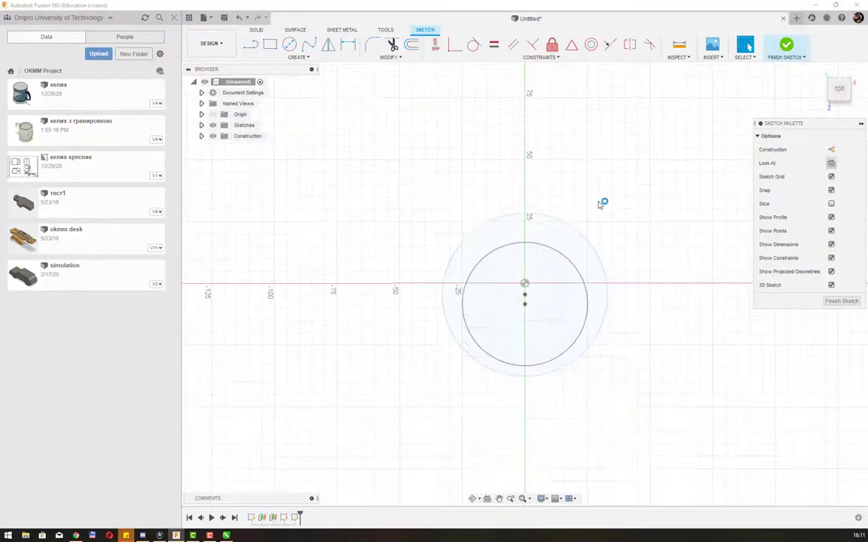
{"action": "left_click", "coordinate": [290, 44]}
{"action": "left_click", "coordinate": [525, 284]}
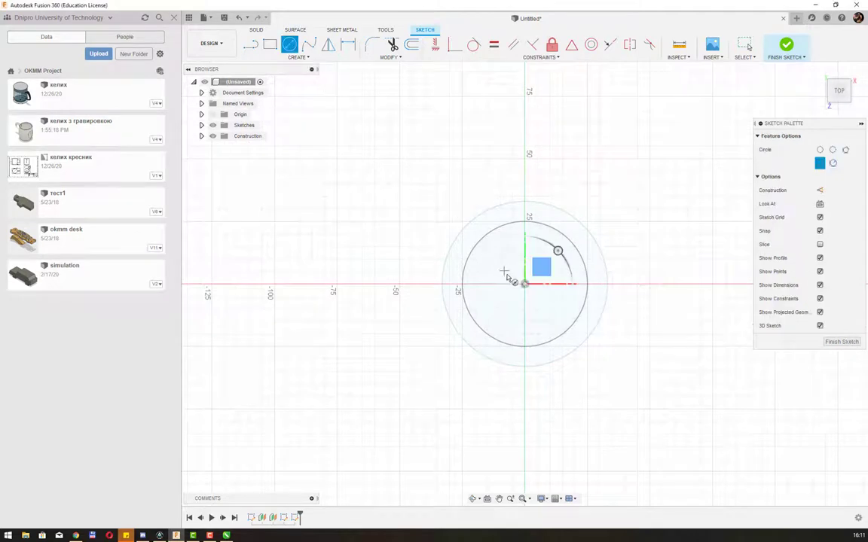
{"action": "left_click", "coordinate": [580, 333]}
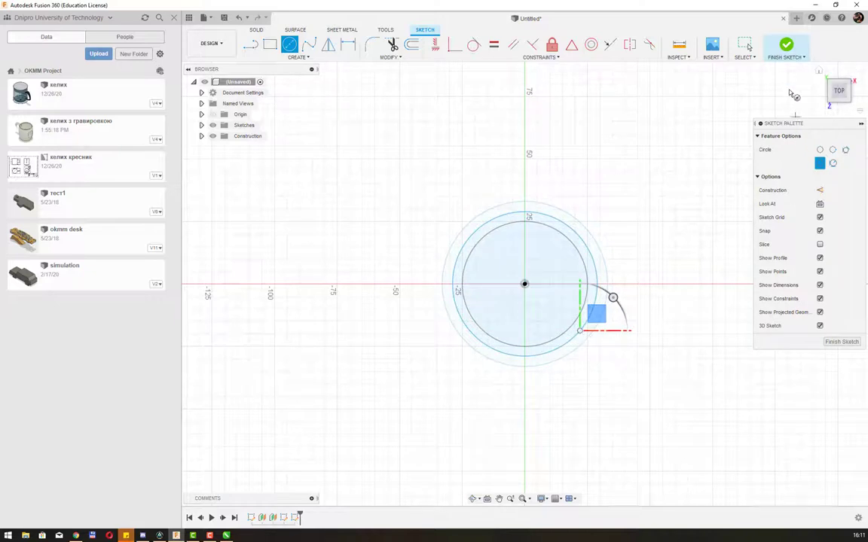
{"action": "left_click", "coordinate": [785, 47]}
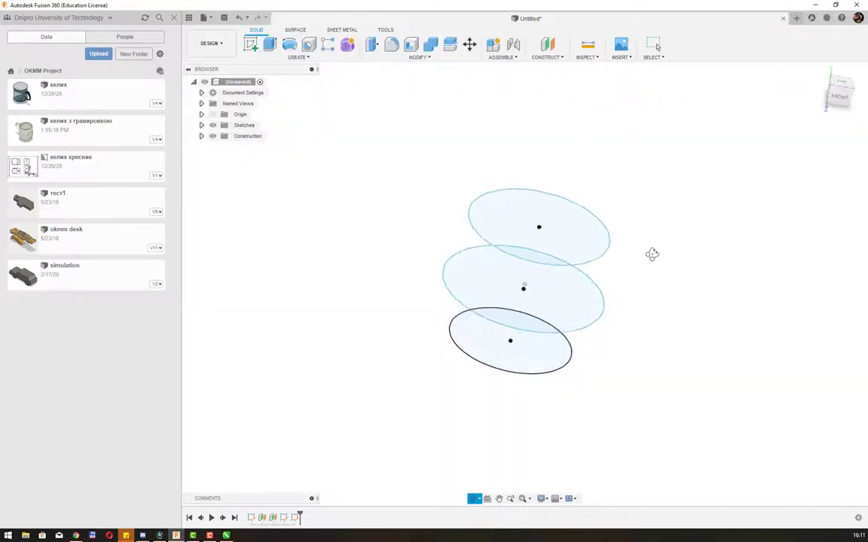
Loft a solid body through the bottom, middle and top circles
{"action": "mouse_move", "coordinate": [639, 310]}
{"action": "middle_mouse_down", "text": "shift"}
{"action": "mouse_move", "coordinate": [630, 237]}
{"action": "mouse_move", "coordinate": [662, 254]}
{"action": "mouse_move", "coordinate": [637, 252]}
{"action": "middle_mouse_up", "text": "shift"}
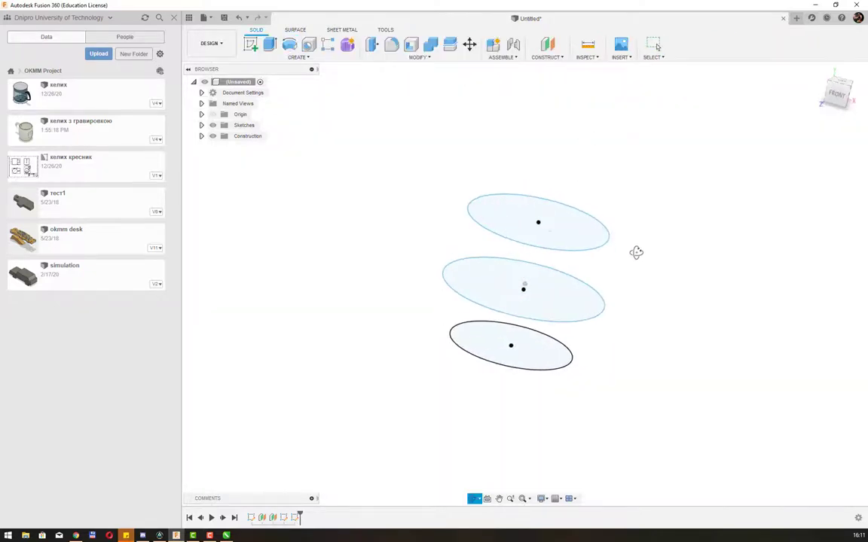
{"action": "left_click", "coordinate": [298, 58]}
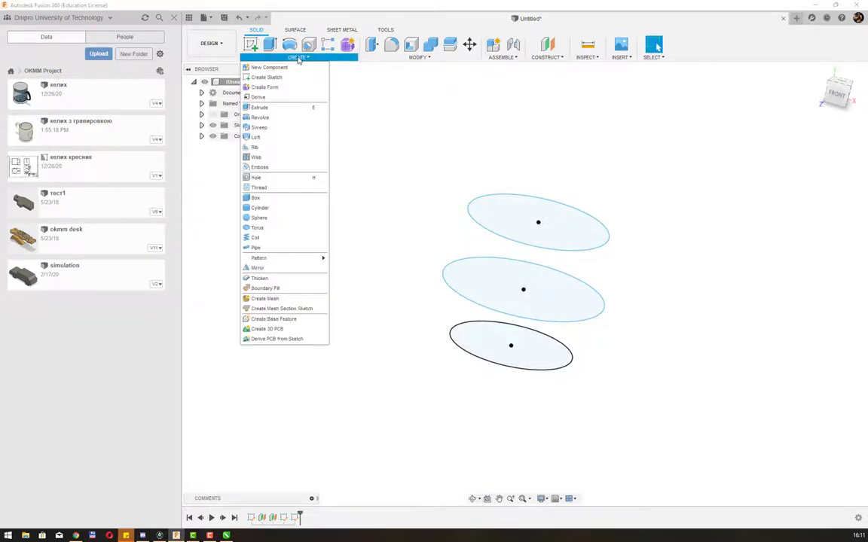
{"action": "left_click", "coordinate": [276, 137]}
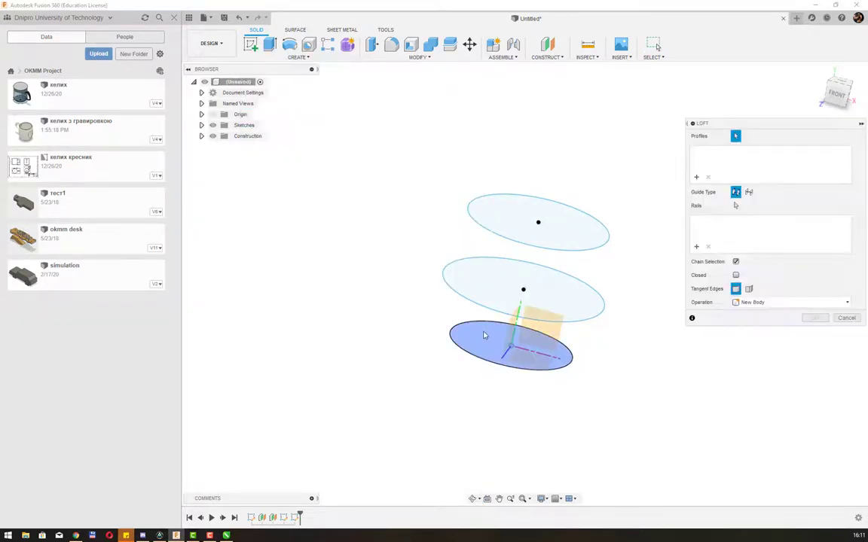
{"action": "left_click", "coordinate": [485, 335]}
{"action": "left_click", "coordinate": [503, 290]}
{"action": "left_click", "coordinate": [521, 218]}
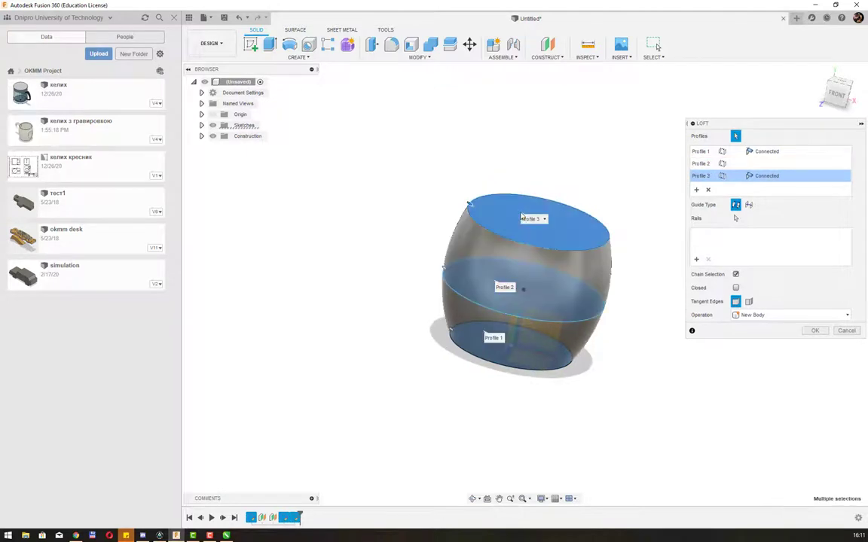
{"action": "left_click", "coordinate": [811, 332]}
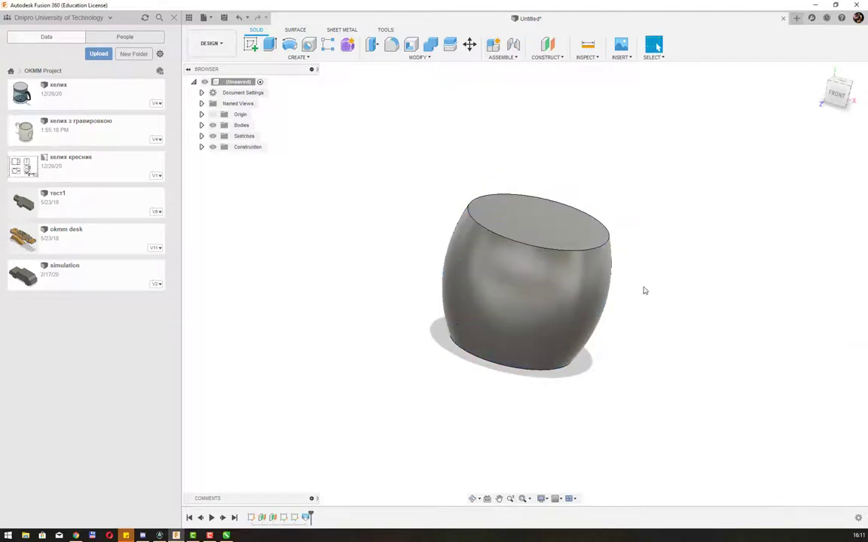
Fillet the barrel's bottom edge with a 1 mm radius
{"action": "left_click", "coordinate": [391, 44]}
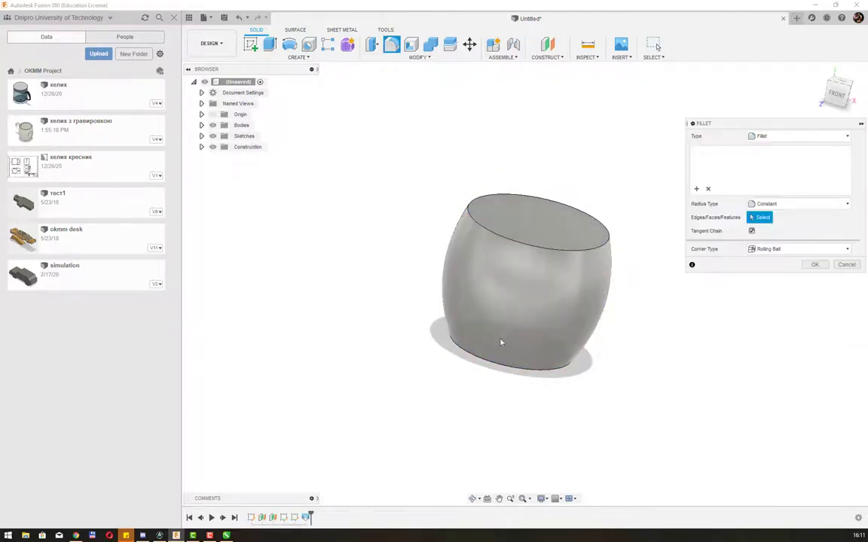
{"action": "left_click", "coordinate": [501, 367]}
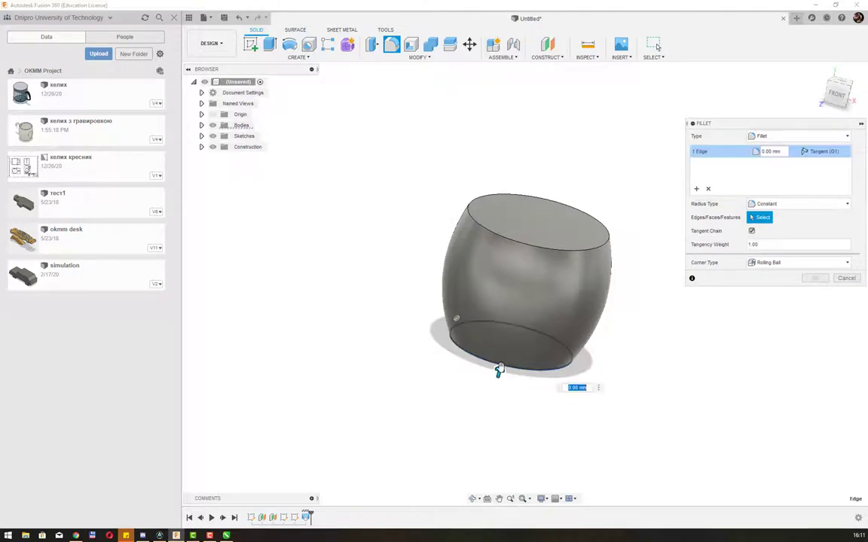
{"action": "left_click_drag", "start_coordinate": [499, 369], "coordinate": [500, 366]}
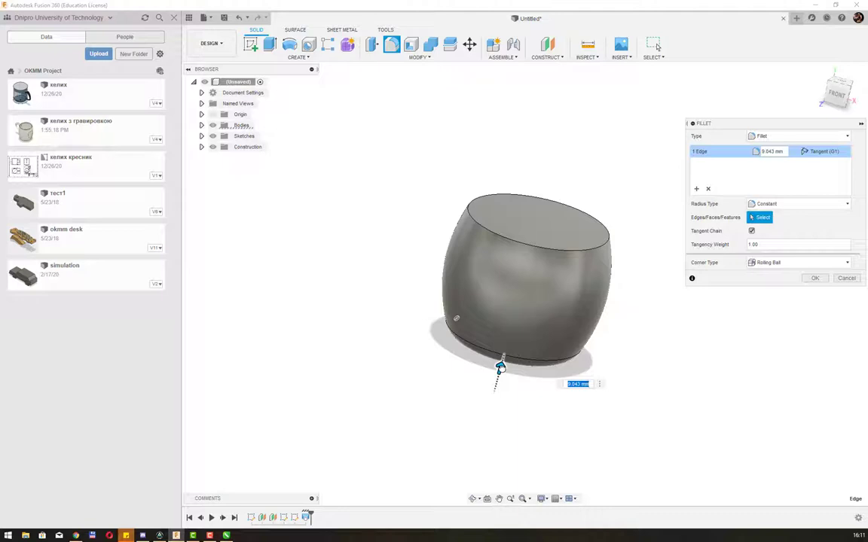
{"action": "type", "text": "1"}
{"action": "key", "text": "Return"}
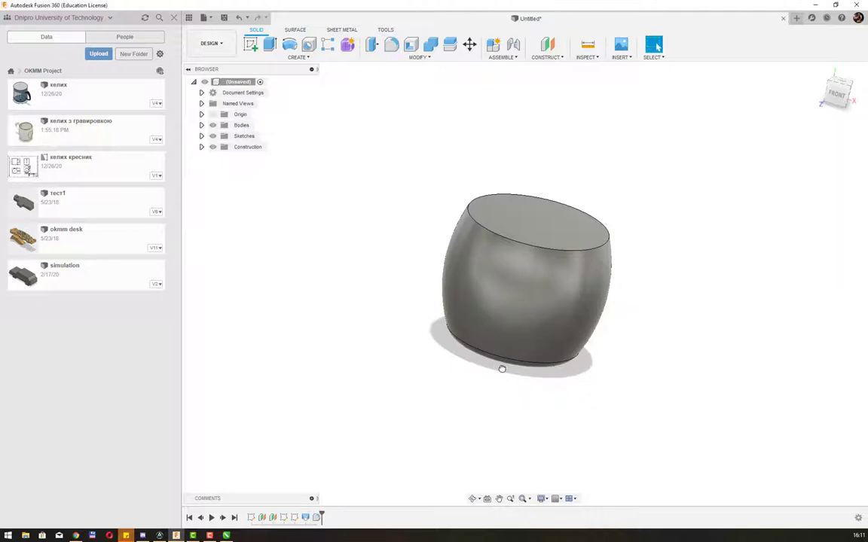
{"action": "mouse_move", "coordinate": [501, 368]}
{"action": "middle_mouse_down", "text": "shift"}
{"action": "mouse_move", "coordinate": [587, 304]}
{"action": "mouse_move", "coordinate": [595, 277]}
{"action": "mouse_move", "coordinate": [583, 306]}
{"action": "middle_mouse_up", "text": "shift"}
Shell the body through its top face with a 3 mm inside thickness
{"action": "left_click", "coordinate": [411, 44]}
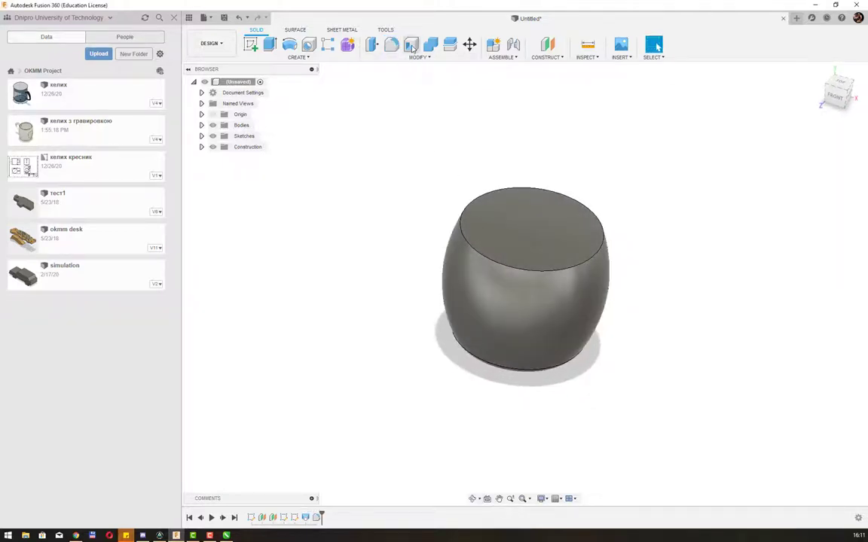
{"action": "left_click", "coordinate": [477, 208]}
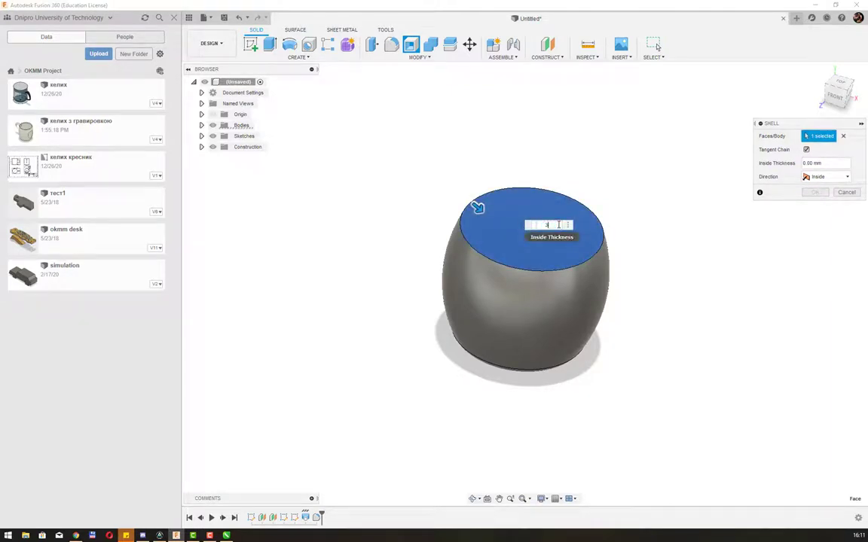
{"action": "type", "text": "3"}
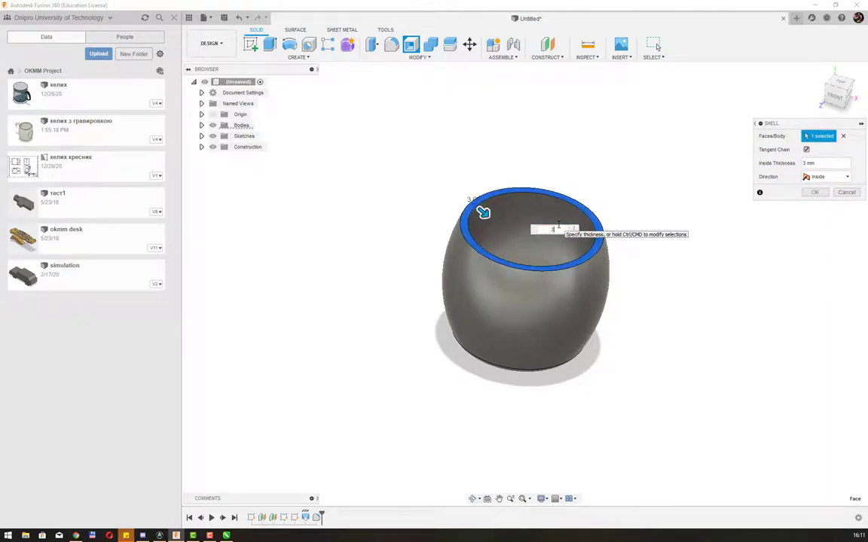
{"action": "left_click", "coordinate": [813, 192]}
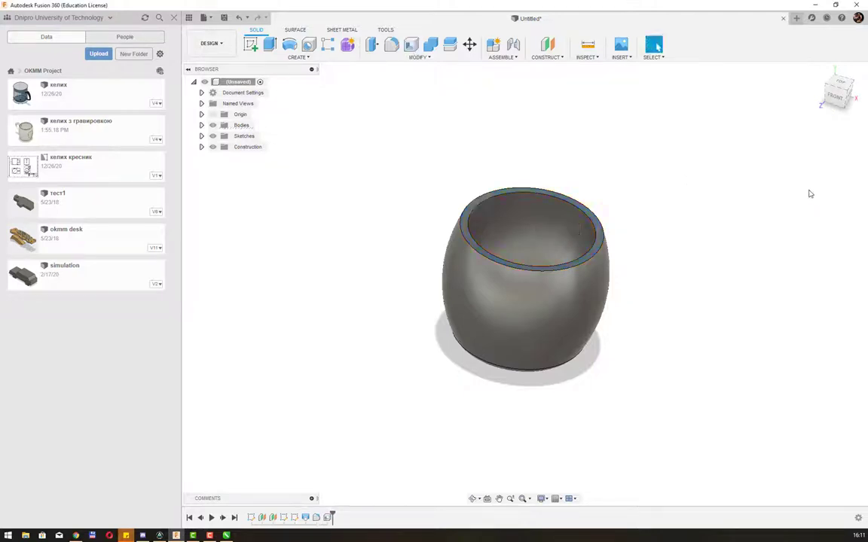
{"action": "mouse_move", "coordinate": [810, 194]}
{"action": "middle_mouse_down", "text": "shift"}
{"action": "mouse_move", "coordinate": [629, 238]}
{"action": "mouse_move", "coordinate": [659, 207]}
{"action": "mouse_move", "coordinate": [695, 222]}
{"action": "middle_mouse_up", "text": "shift"}
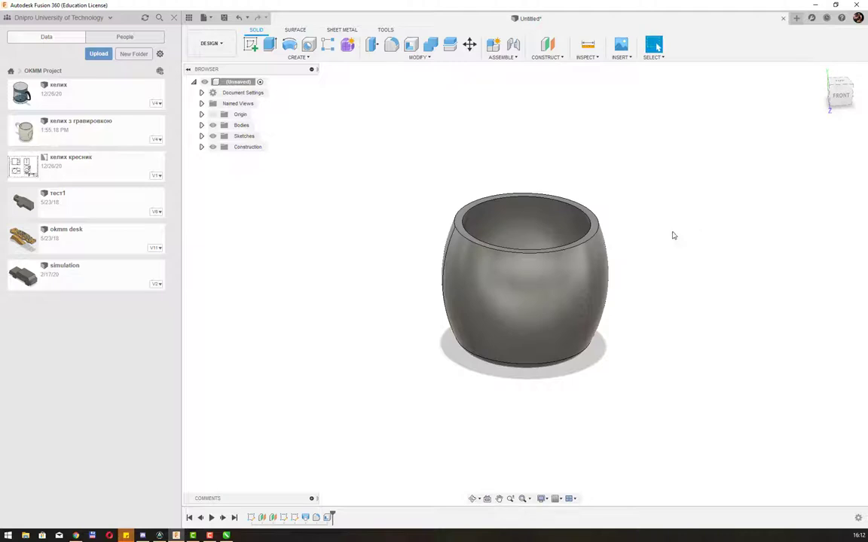
Create a plane offset 52.317 mm from XY in front of the cup and sketch on it
{"action": "left_click", "coordinate": [249, 47]}
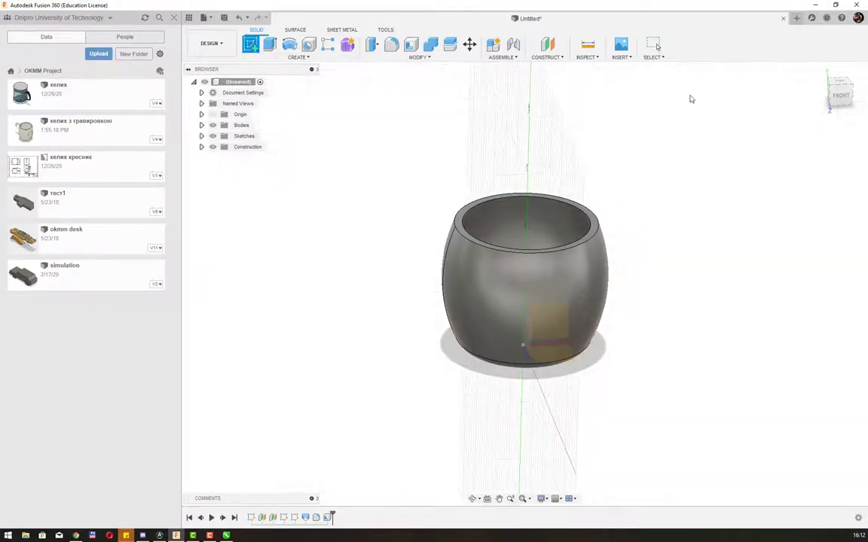
{"action": "key", "text": "Escape"}
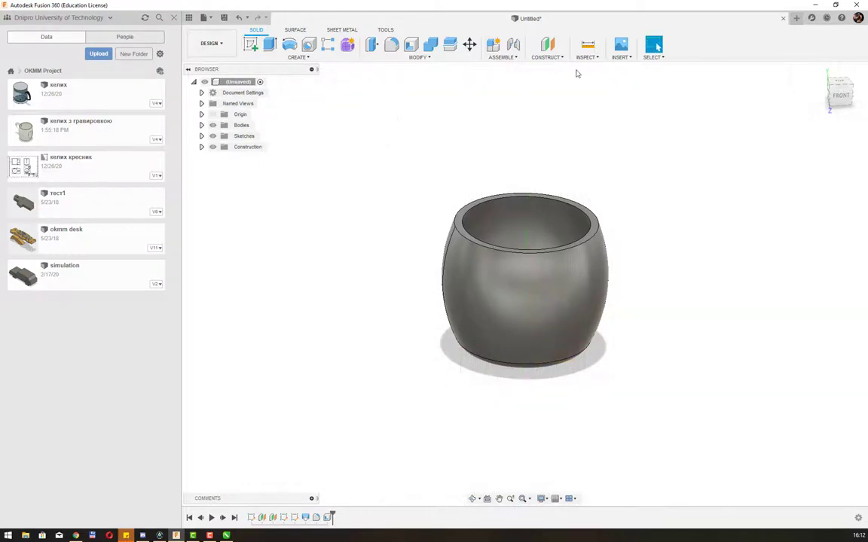
{"action": "left_click", "coordinate": [548, 58]}
{"action": "left_click", "coordinate": [550, 67]}
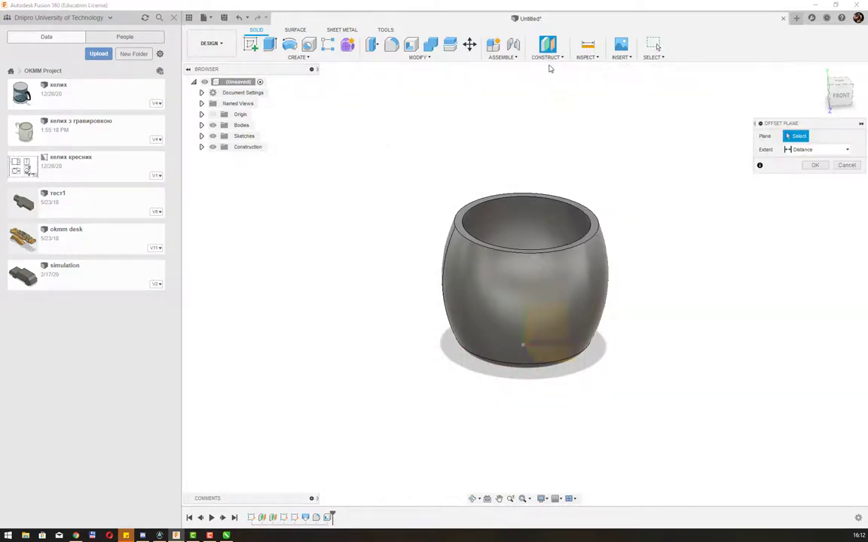
{"action": "left_click", "coordinate": [548, 329]}
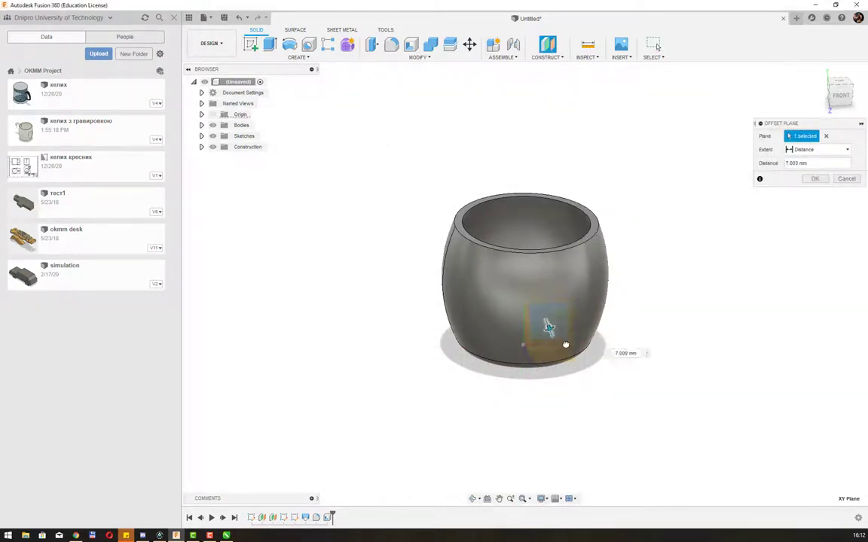
{"action": "mouse_move", "coordinate": [550, 326]}
{"action": "left_mouse_down"}
{"action": "mouse_move", "coordinate": [622, 370]}
{"action": "mouse_move", "coordinate": [620, 360]}
{"action": "left_mouse_up"}
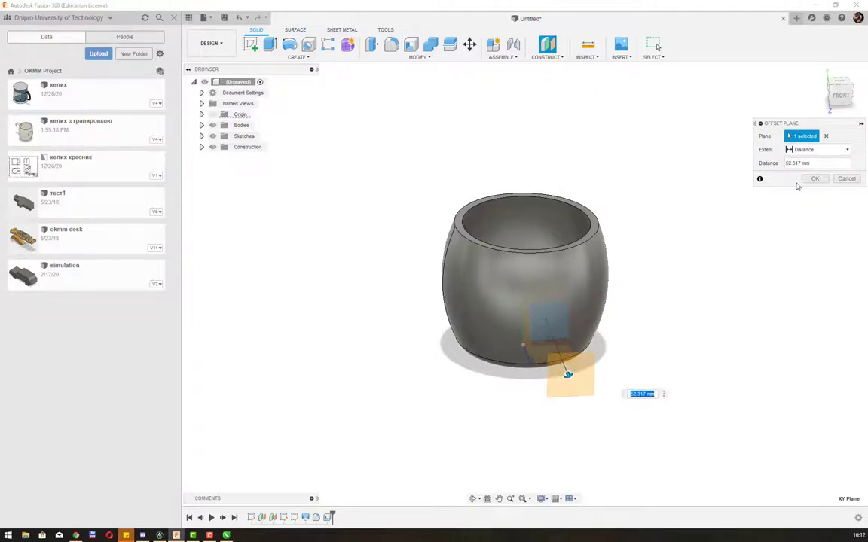
{"action": "left_click", "coordinate": [815, 179]}
{"action": "left_click", "coordinate": [250, 44]}
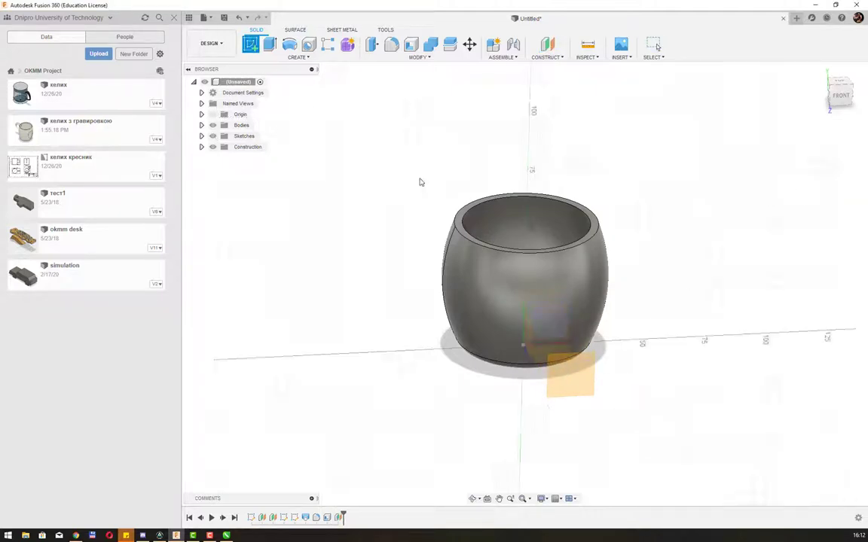
{"action": "left_click", "coordinate": [568, 384]}
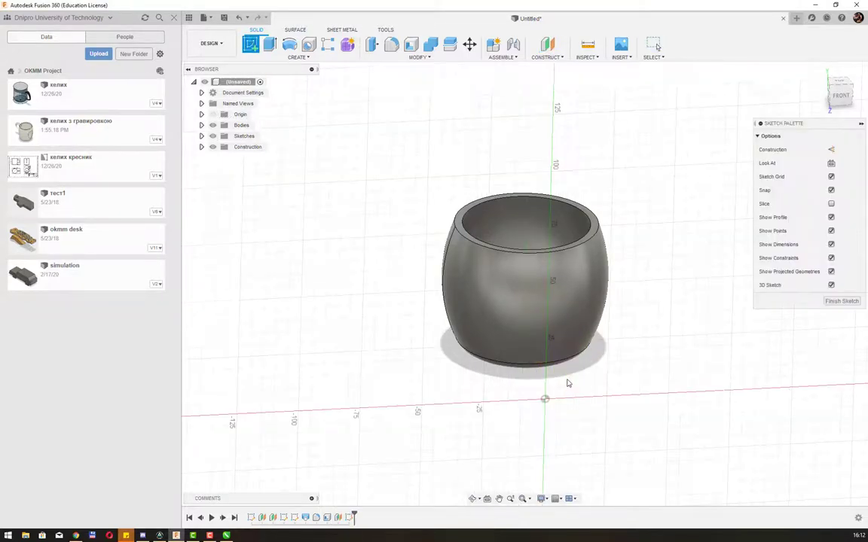
Draw a five-point fit-point spline tracing the left half of a heart on the cup's front
{"action": "left_click", "coordinate": [832, 162]}
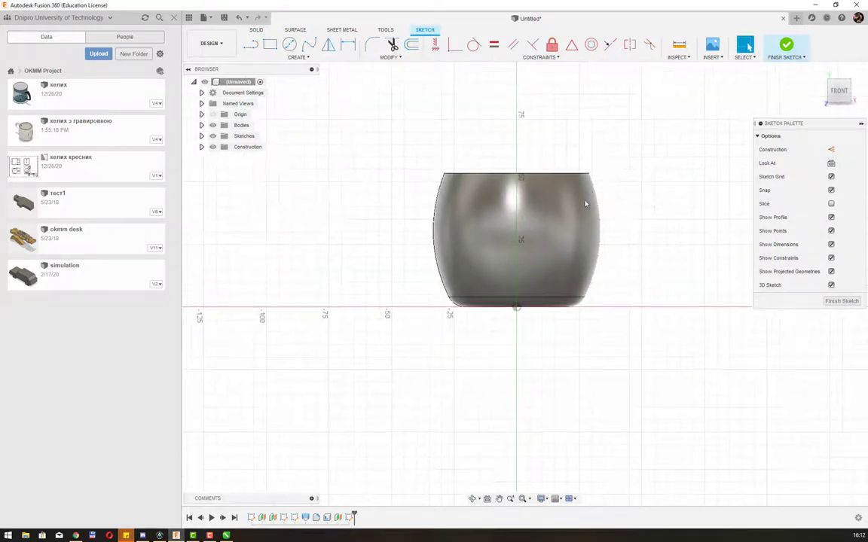
{"action": "scroll", "coordinate": [567, 215], "scroll_direction": "up", "scroll_amount": 2}
{"action": "scroll", "coordinate": [567, 216], "scroll_direction": "up", "scroll_amount": 2}
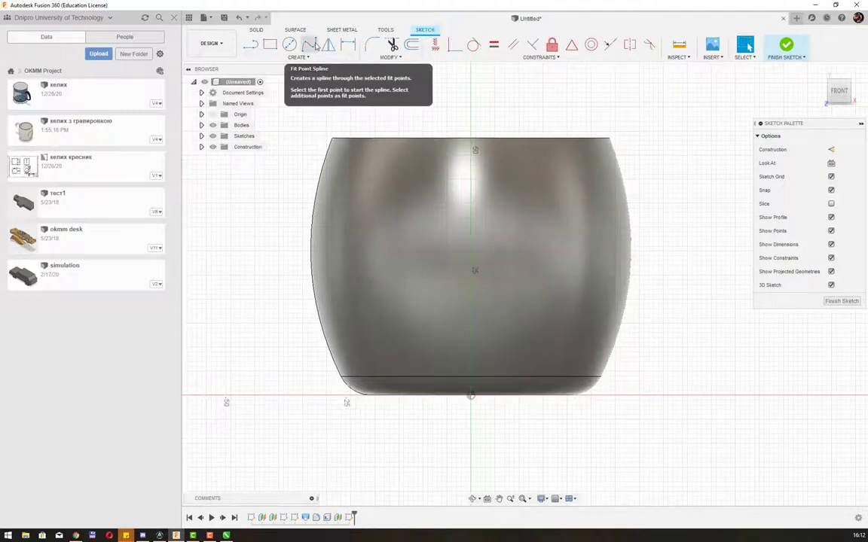
{"action": "left_click", "coordinate": [311, 46]}
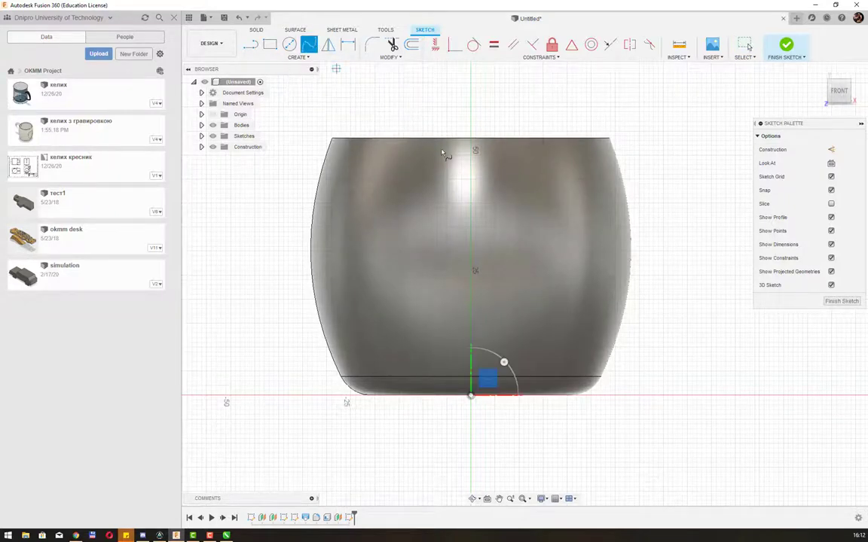
{"action": "left_click", "coordinate": [470, 201]}
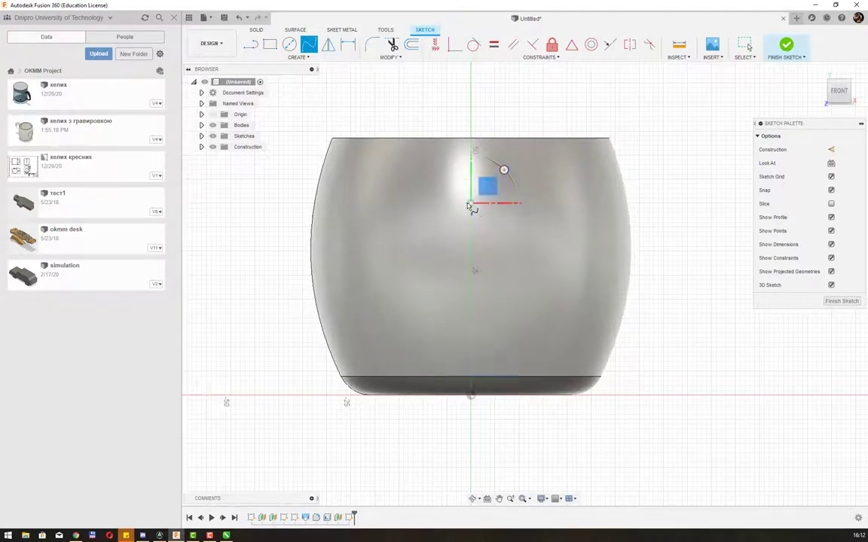
{"action": "left_click", "coordinate": [418, 189]}
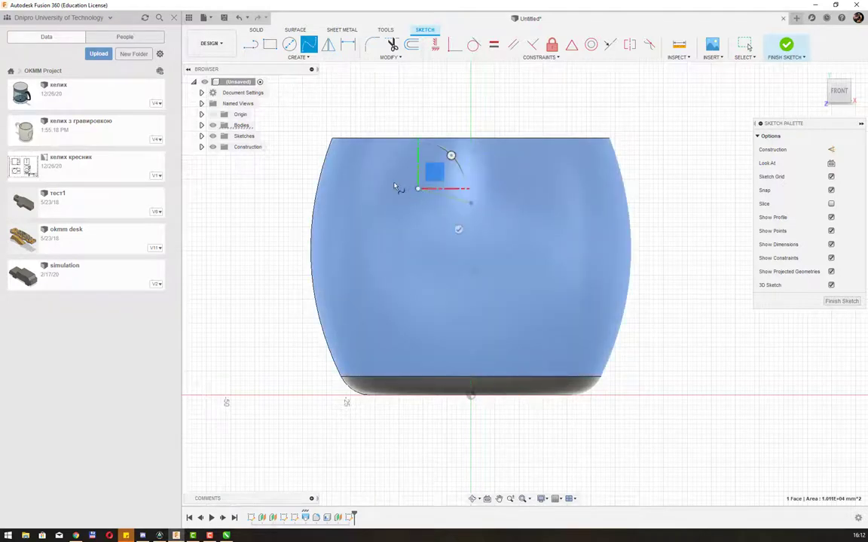
{"action": "left_click", "coordinate": [384, 198]}
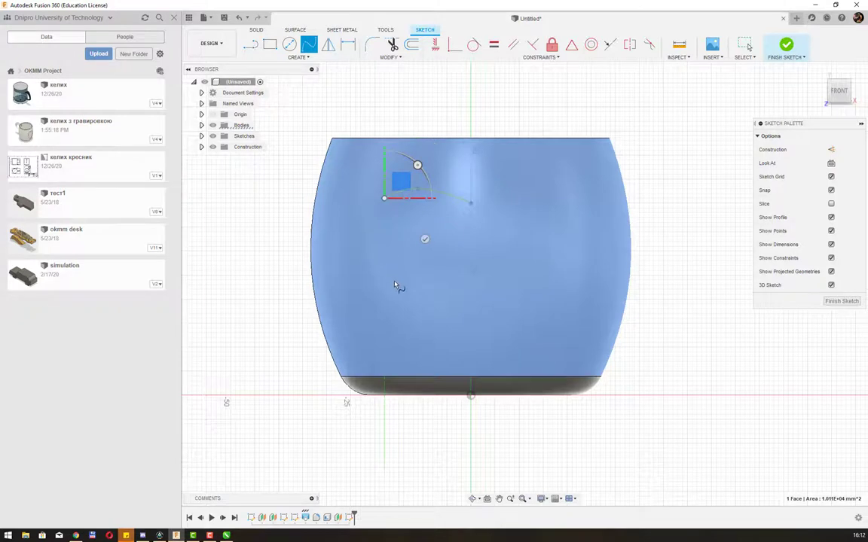
{"action": "left_click", "coordinate": [412, 308]}
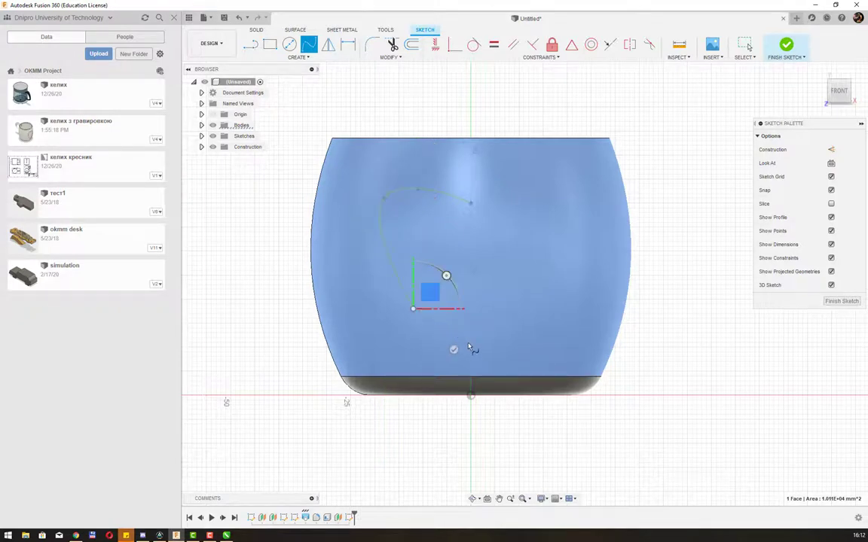
{"action": "left_click", "coordinate": [471, 347]}
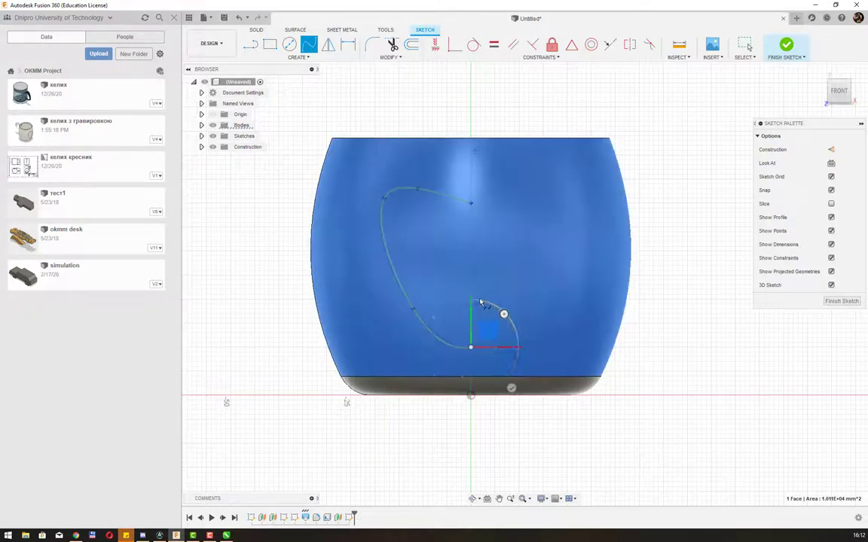
{"action": "right_click", "coordinate": [481, 303]}
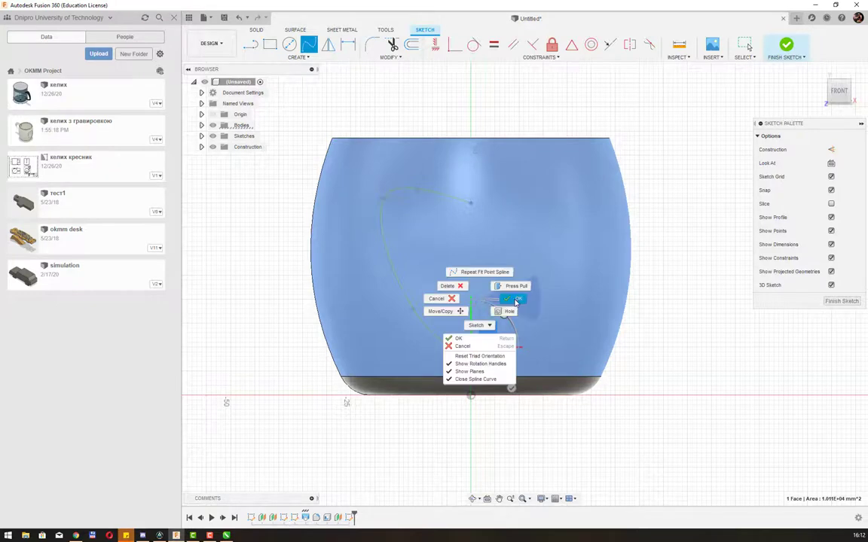
{"action": "left_click", "coordinate": [516, 301]}
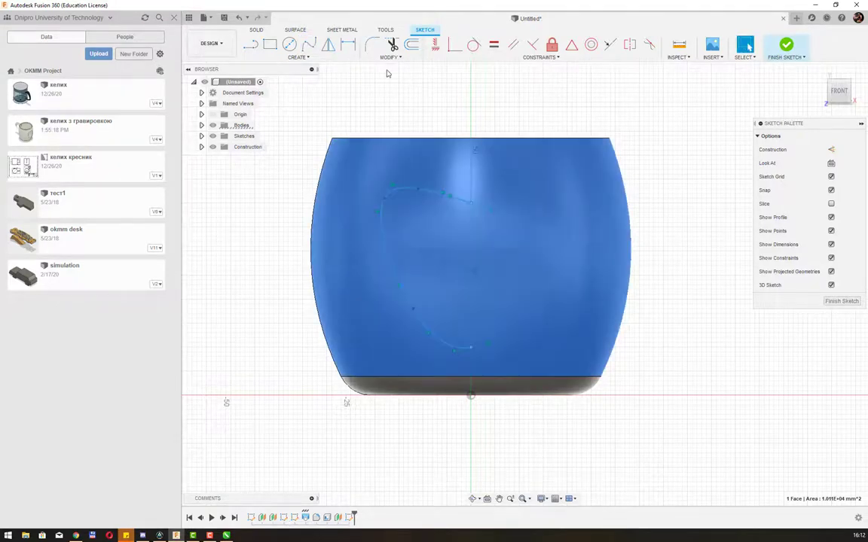
{"action": "left_click", "coordinate": [330, 45]}
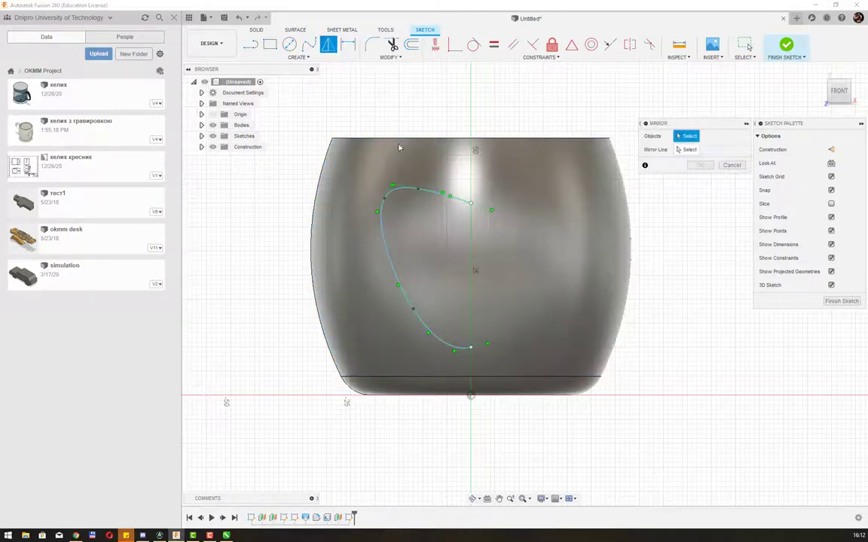
{"action": "left_click", "coordinate": [411, 192]}
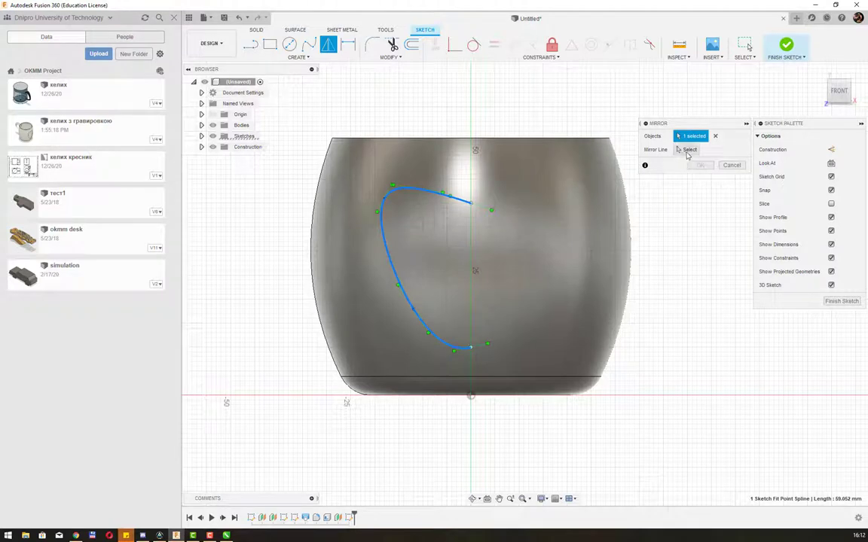
{"action": "left_click", "coordinate": [688, 150]}
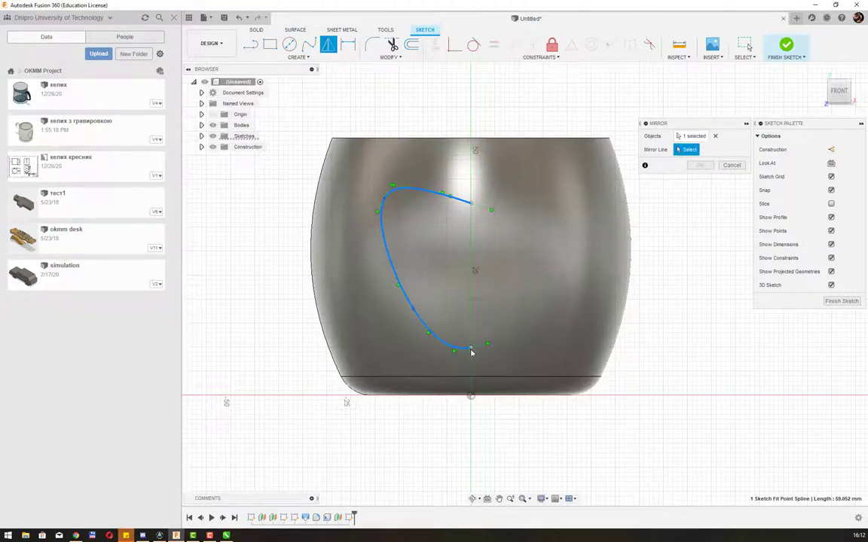
{"action": "left_click", "coordinate": [474, 397]}
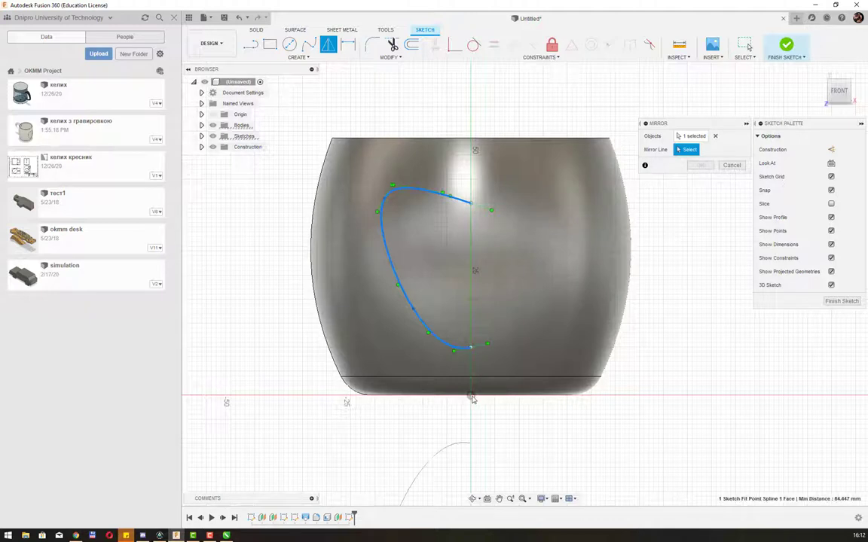
{"action": "left_click", "coordinate": [469, 140]}
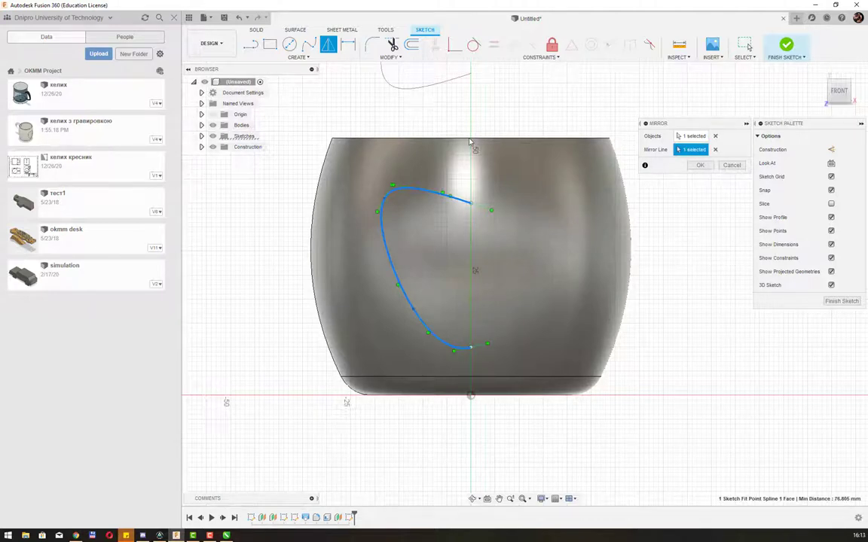
{"action": "left_click", "coordinate": [469, 140]}
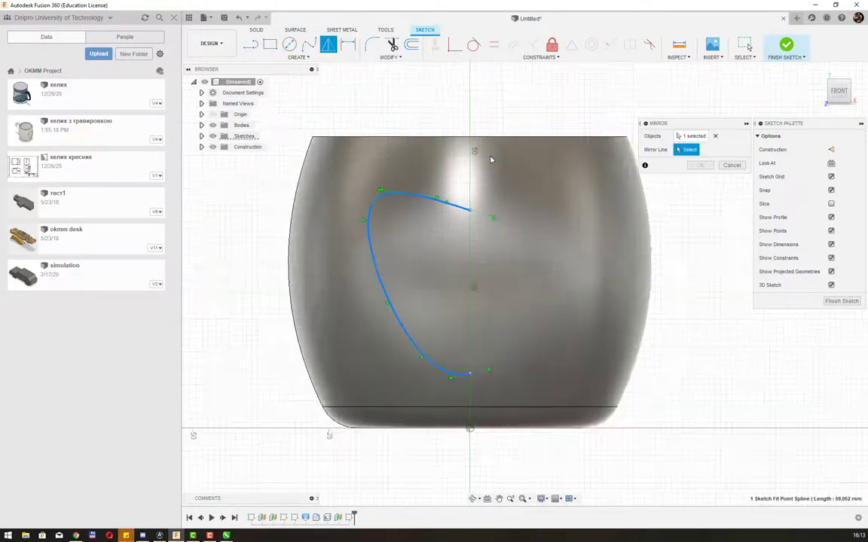
{"action": "scroll", "coordinate": [490, 155], "scroll_direction": "down", "scroll_amount": 4}
{"action": "scroll", "coordinate": [494, 161], "scroll_direction": "up", "scroll_amount": 1}
{"action": "scroll", "coordinate": [496, 163], "scroll_direction": "up", "scroll_amount": 1}
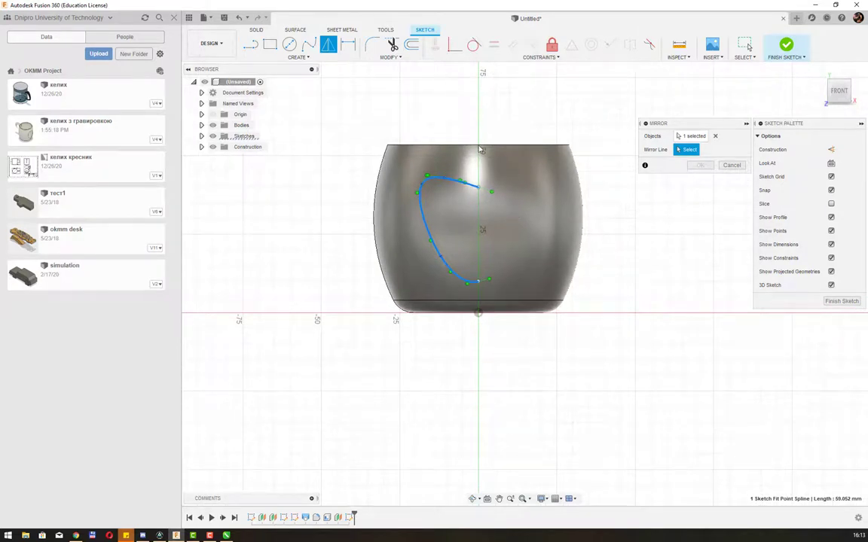
{"action": "left_click", "coordinate": [478, 149]}
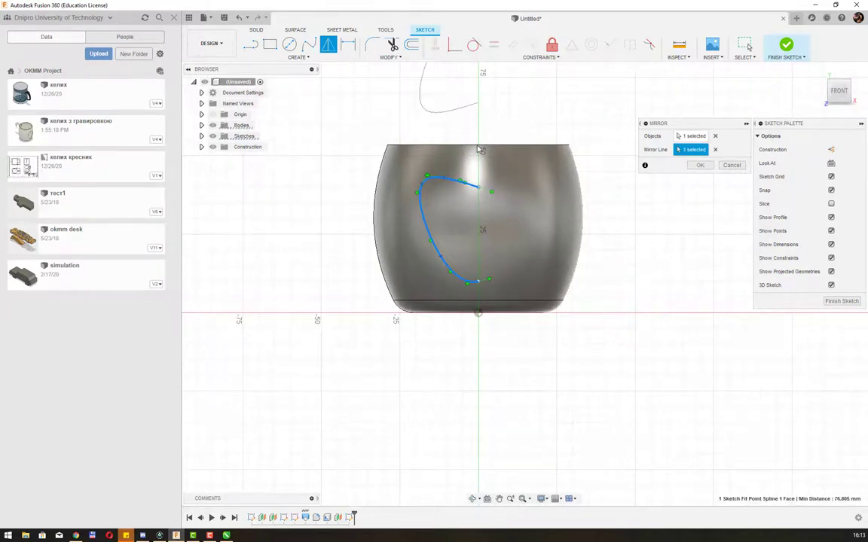
{"action": "left_click", "coordinate": [479, 316]}
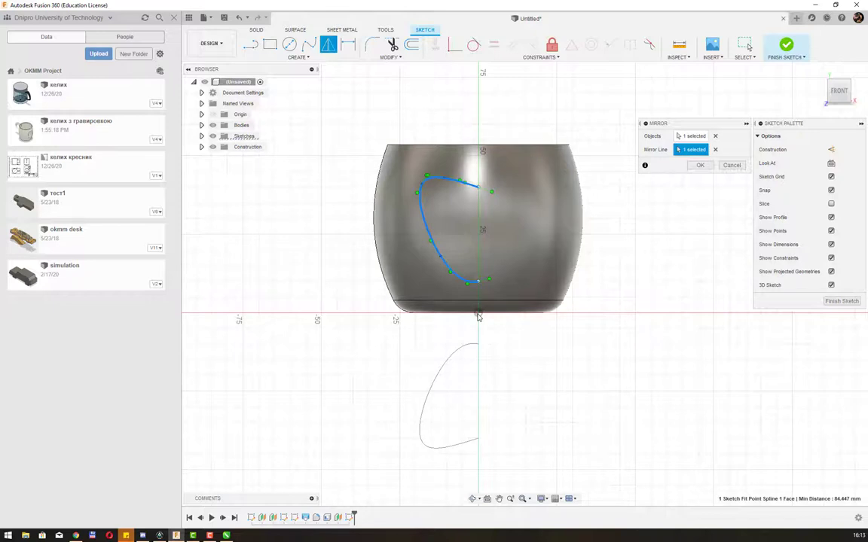
{"action": "left_click", "coordinate": [714, 149]}
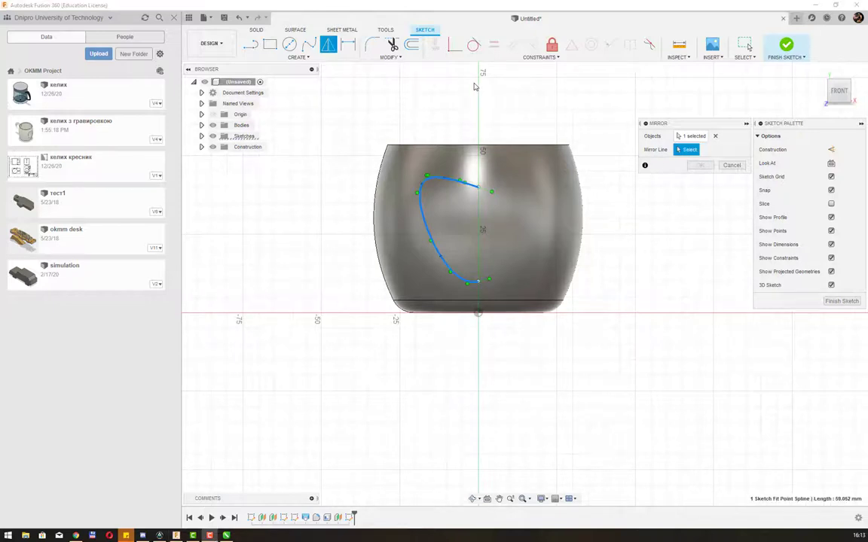
Draw a vertical centre line from the cup's top centre down past its base
{"action": "left_click", "coordinate": [735, 166]}
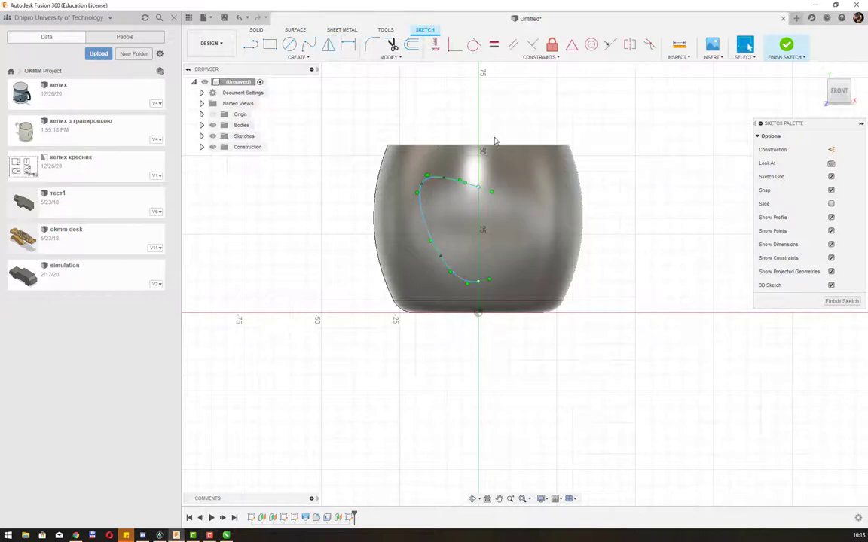
{"action": "left_click", "coordinate": [251, 44]}
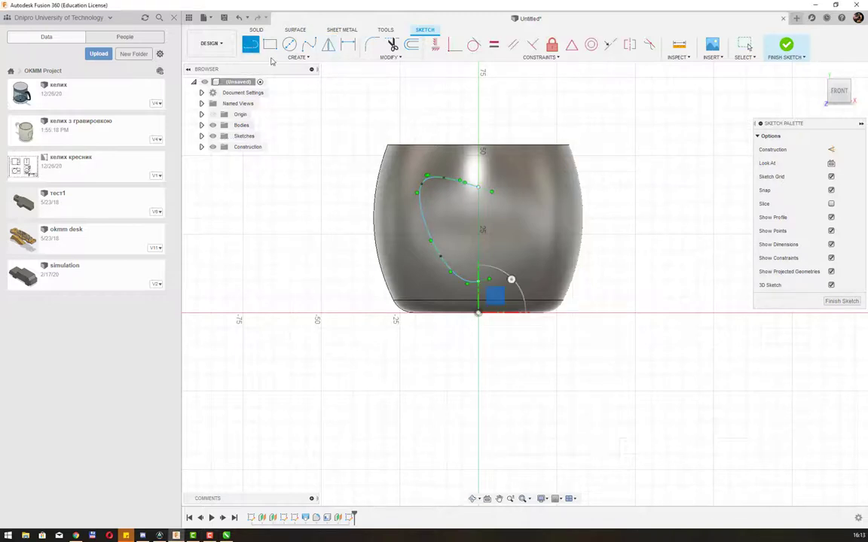
{"action": "left_click", "coordinate": [477, 144]}
{"action": "left_click", "coordinate": [479, 354]}
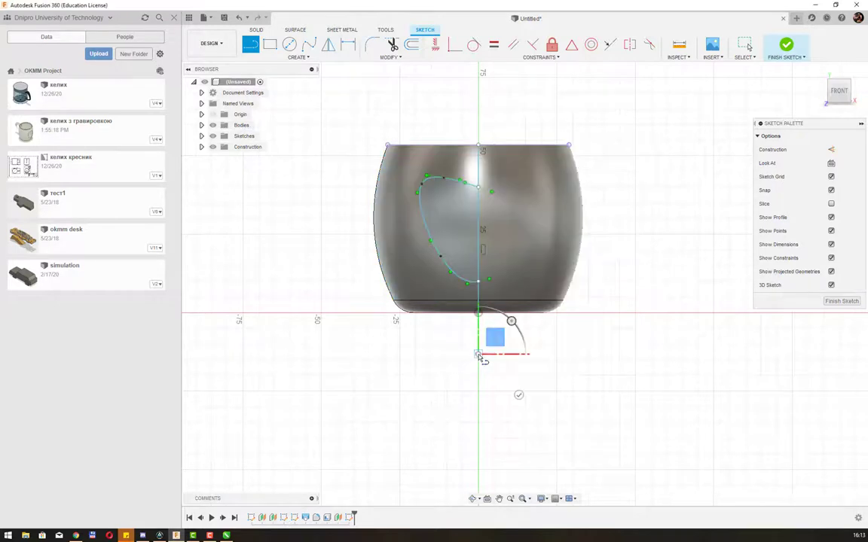
{"action": "right_click", "coordinate": [562, 343]}
{"action": "left_click", "coordinate": [617, 348]}
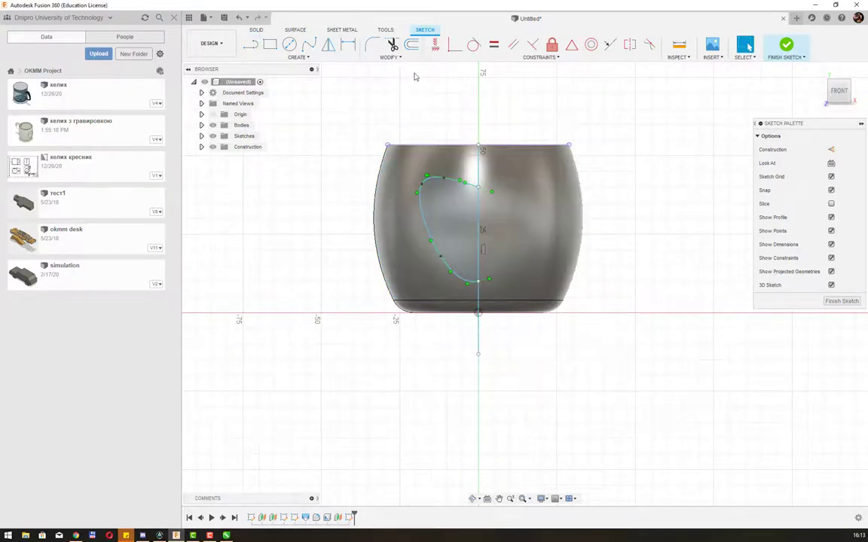
Mirror the half-heart spline about the centre line, then delete the line
{"action": "left_click", "coordinate": [328, 44]}
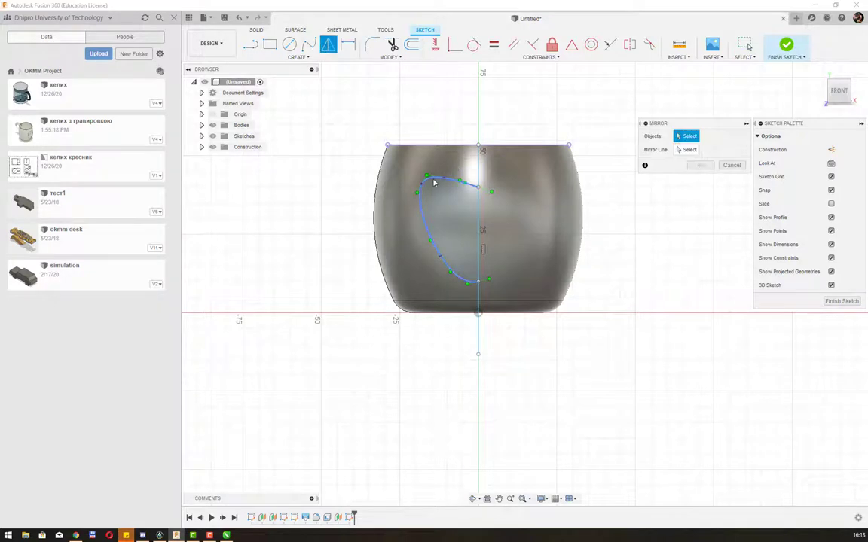
{"action": "left_click", "coordinate": [444, 179]}
{"action": "left_click", "coordinate": [690, 150]}
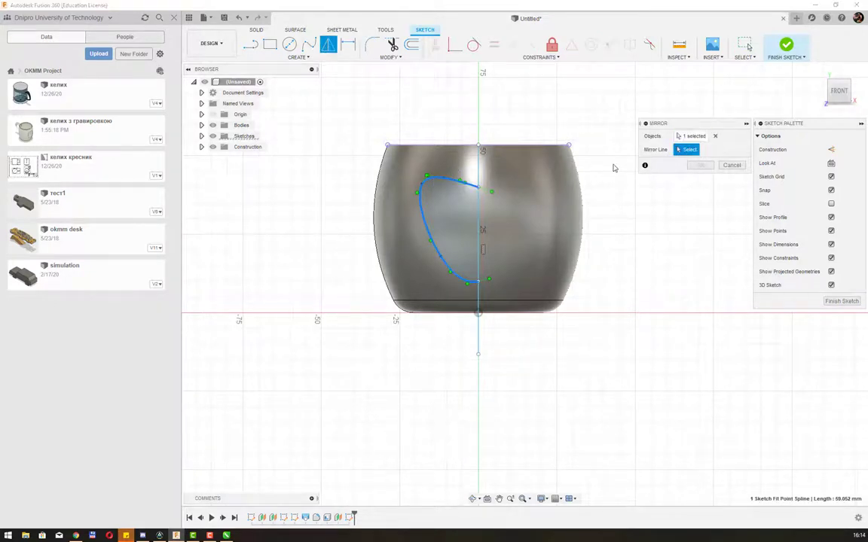
{"action": "left_click", "coordinate": [479, 343]}
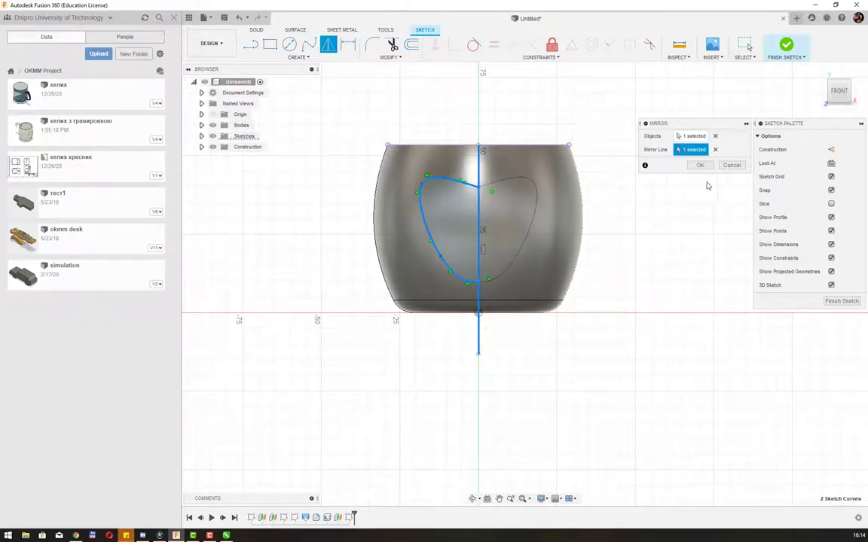
{"action": "left_click", "coordinate": [700, 166]}
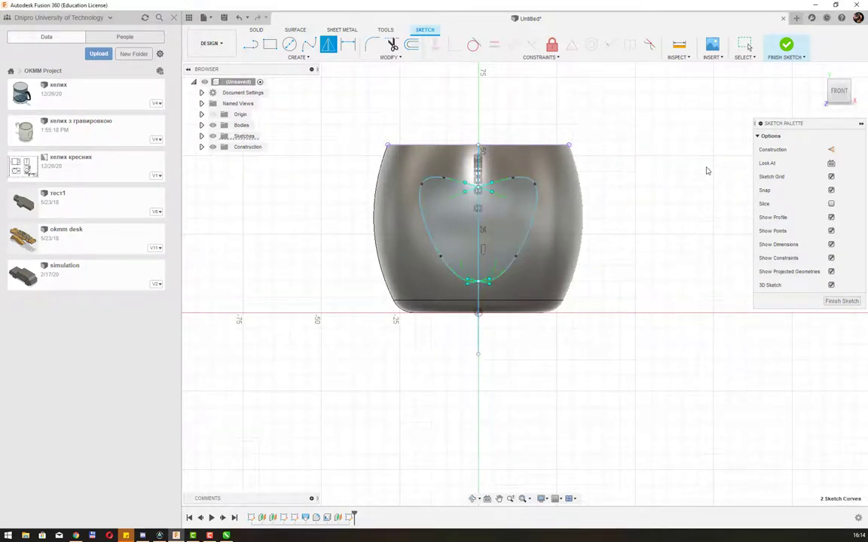
{"action": "left_click", "coordinate": [480, 346]}
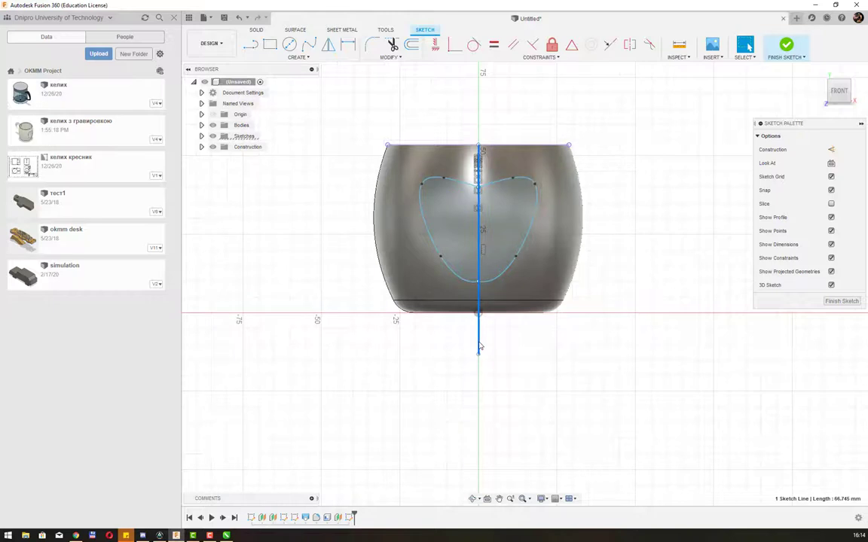
{"action": "key", "text": "Delete"}
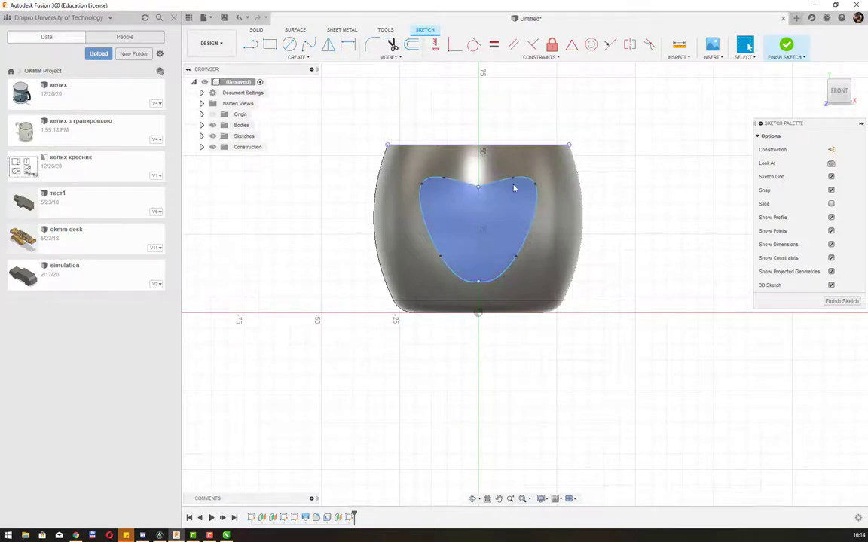
{"action": "scroll", "coordinate": [514, 188], "scroll_direction": "up", "scroll_amount": 3}
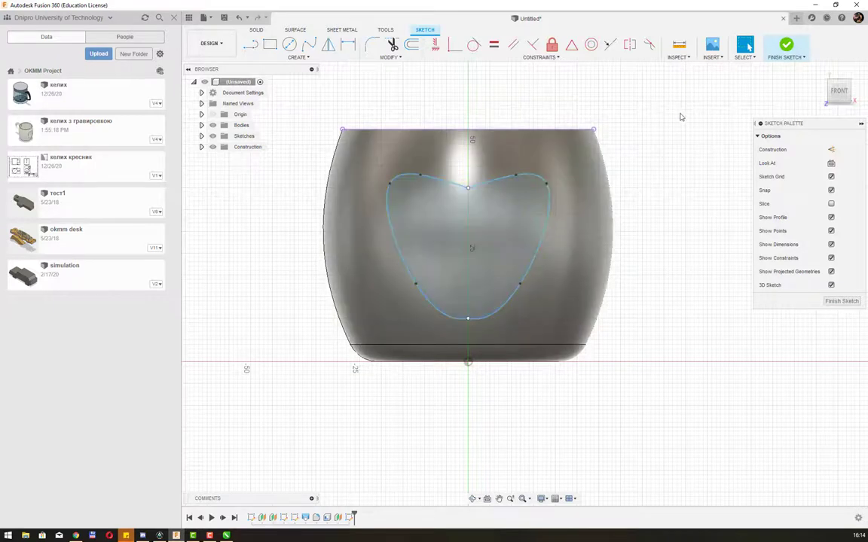
Finish the heart sketch and delete the stray sketch line beside the cup
{"action": "left_click", "coordinate": [784, 47]}
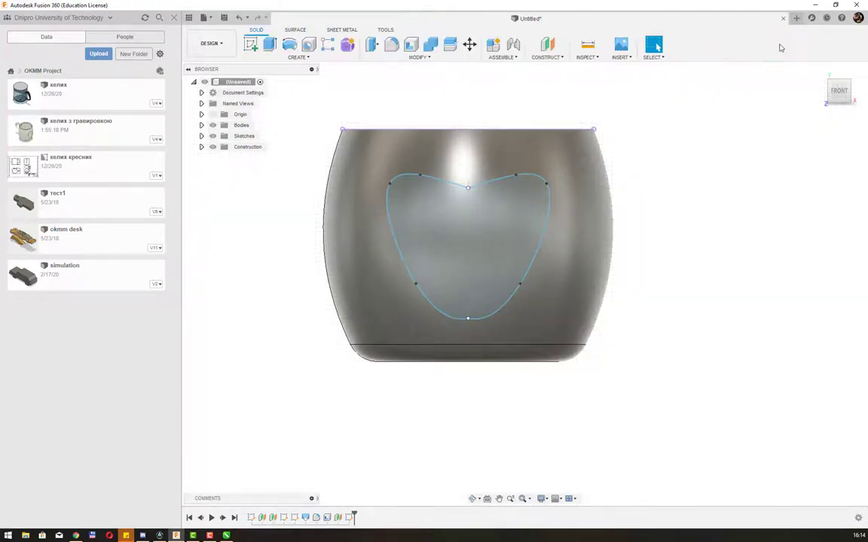
{"action": "mouse_move", "coordinate": [607, 143]}
{"action": "middle_mouse_down", "text": "shift"}
{"action": "mouse_move", "coordinate": [644, 171]}
{"action": "mouse_move", "coordinate": [587, 190]}
{"action": "mouse_move", "coordinate": [622, 145]}
{"action": "mouse_move", "coordinate": [604, 183]}
{"action": "middle_mouse_up", "text": "shift"}
{"action": "key", "text": "Escape"}
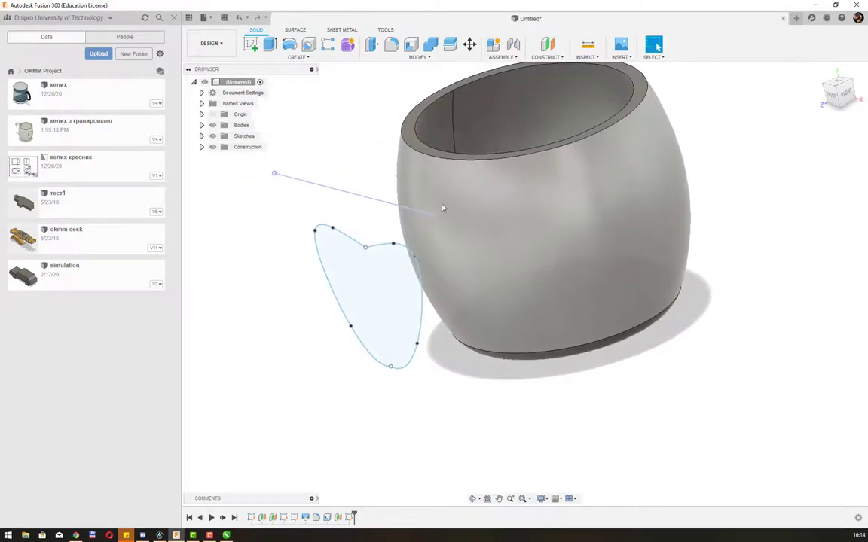
{"action": "left_click", "coordinate": [380, 202]}
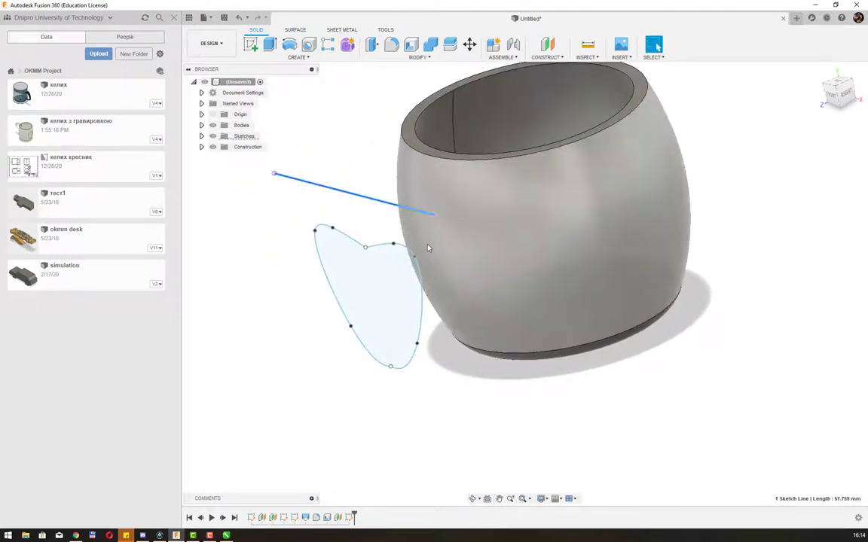
{"action": "key", "text": "Delete"}
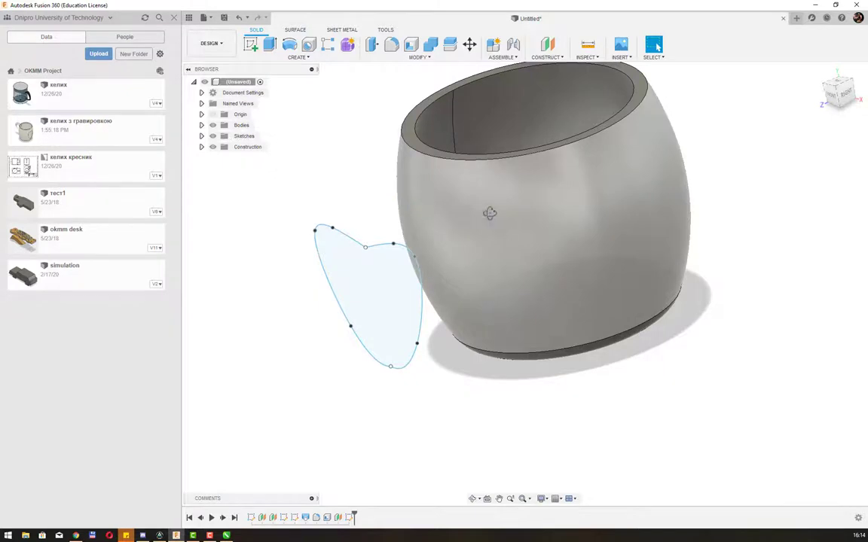
Start a new sketch on an origin plane beside the cup
{"action": "mouse_move", "coordinate": [490, 215]}
{"action": "middle_mouse_down", "text": "shift"}
{"action": "mouse_move", "coordinate": [504, 208]}
{"action": "mouse_move", "coordinate": [472, 214]}
{"action": "middle_mouse_up", "text": "shift"}
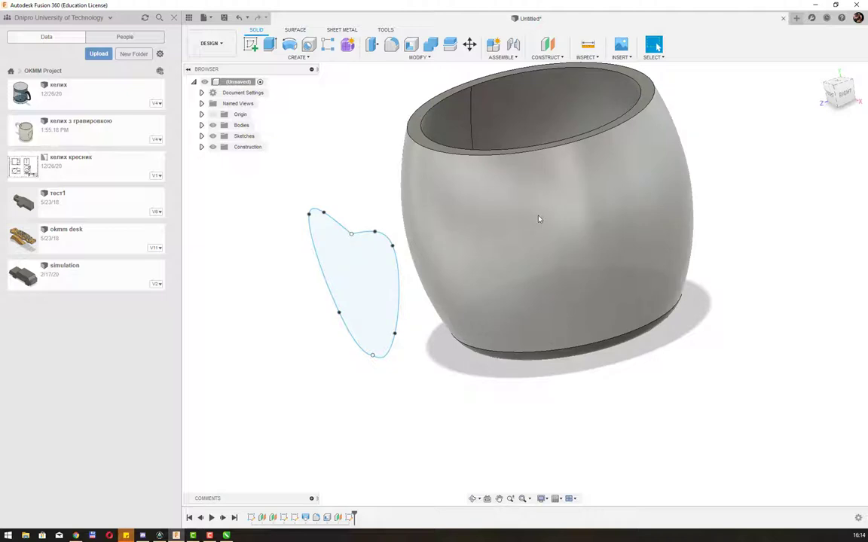
{"action": "left_click", "coordinate": [250, 44]}
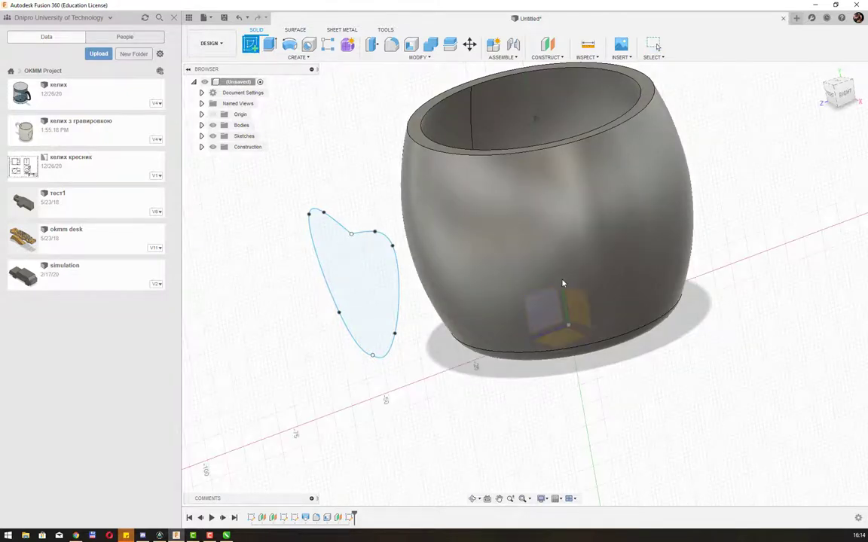
{"action": "left_click", "coordinate": [518, 268]}
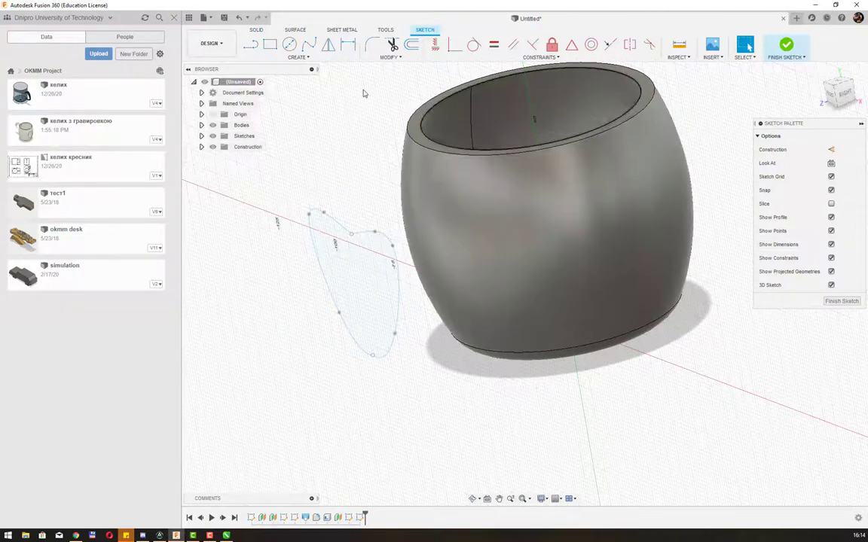
Project both heart curves, unlinked, onto the cup's curved outer face and finish the sketch
{"action": "left_click", "coordinate": [297, 57]}
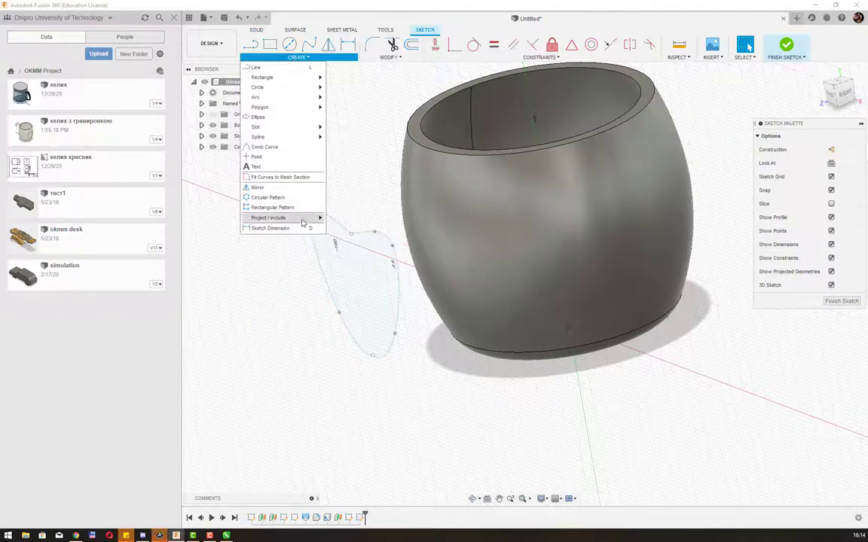
{"action": "mouse_move", "coordinate": [271, 218]}
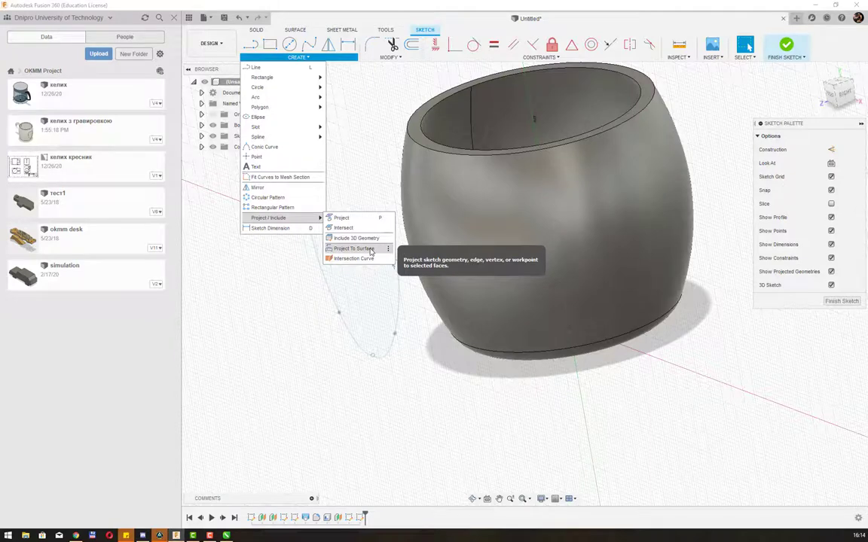
{"action": "left_click", "coordinate": [371, 252]}
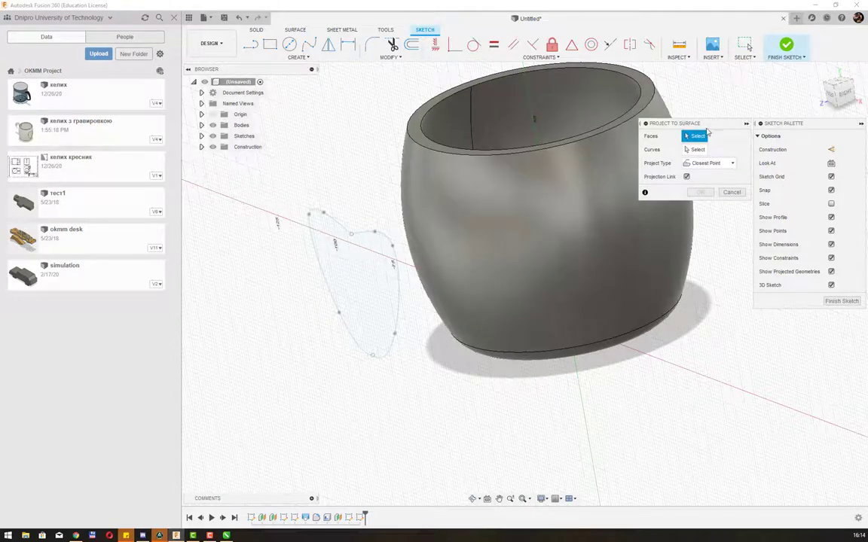
{"action": "left_click", "coordinate": [541, 212]}
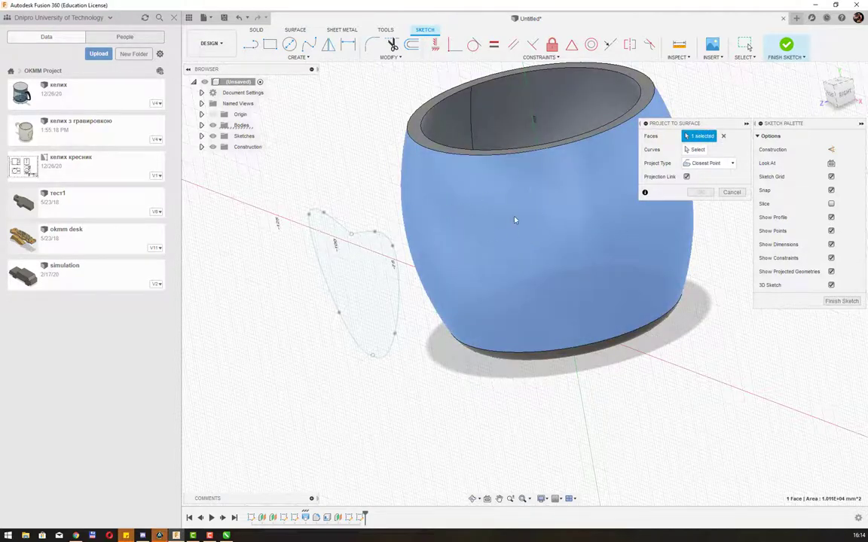
{"action": "left_click", "coordinate": [699, 150]}
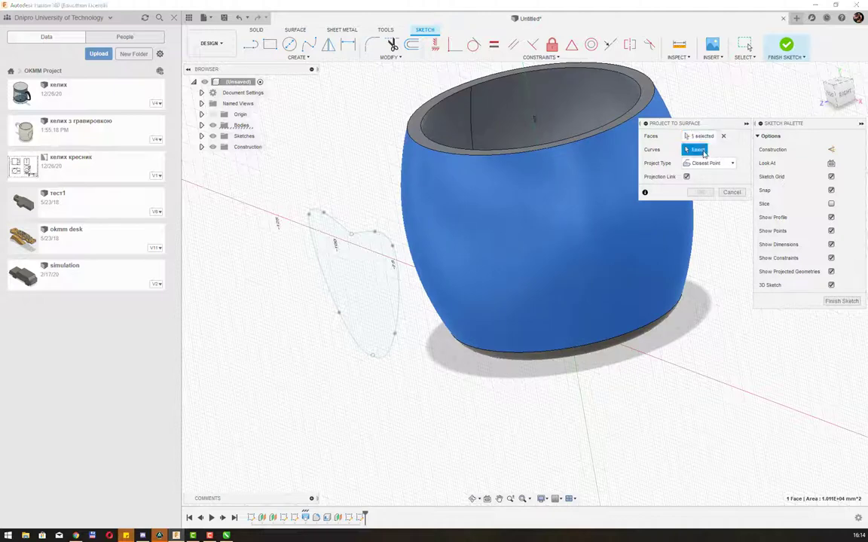
{"action": "left_click", "coordinate": [354, 234]}
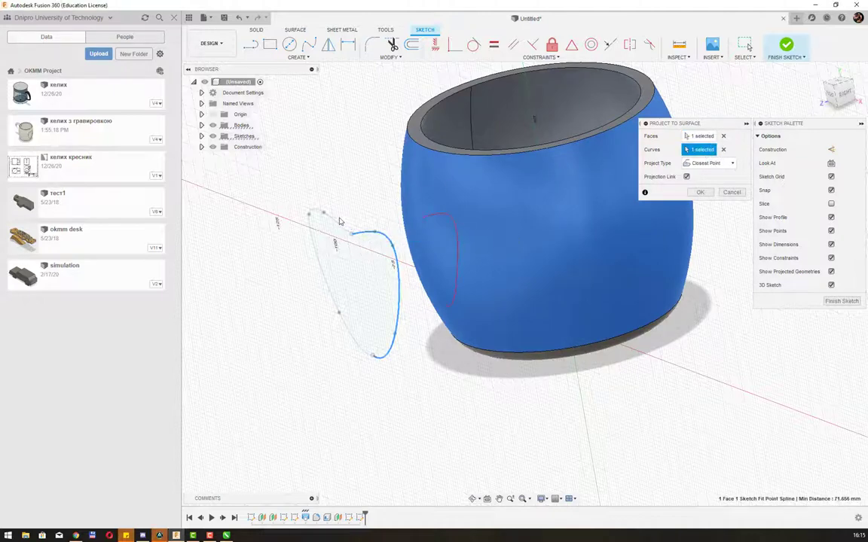
{"action": "left_click", "coordinate": [331, 223]}
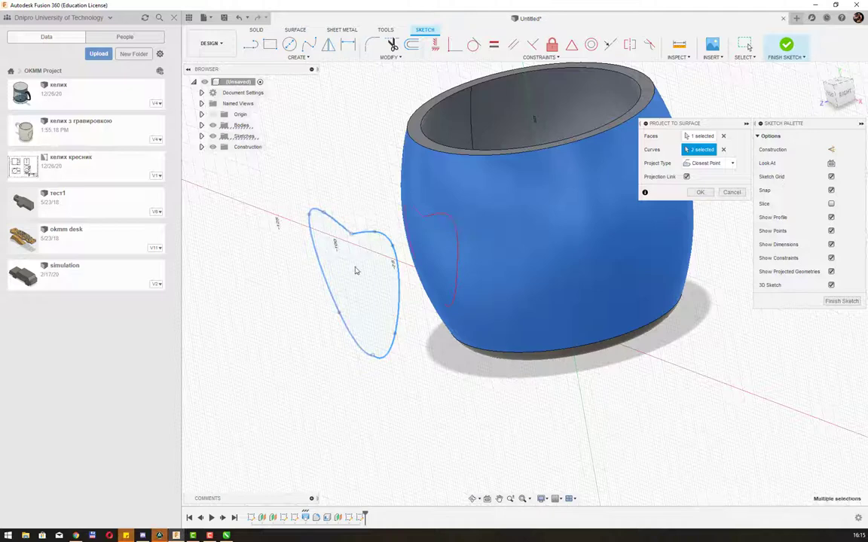
{"action": "left_click", "coordinate": [687, 177]}
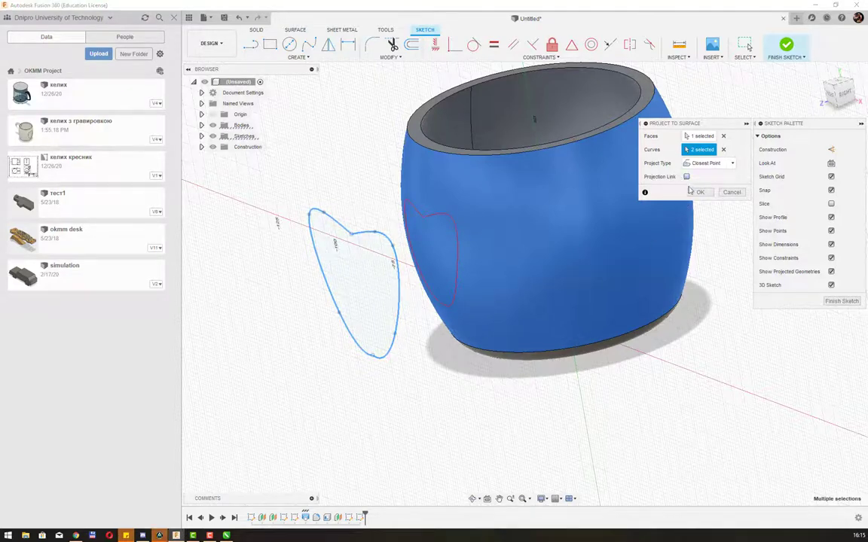
{"action": "left_click", "coordinate": [698, 193]}
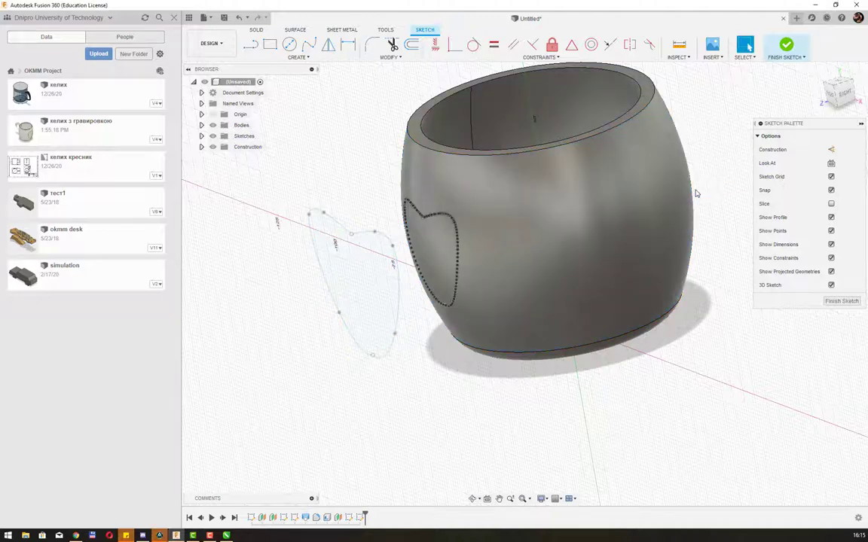
{"action": "left_click", "coordinate": [785, 47]}
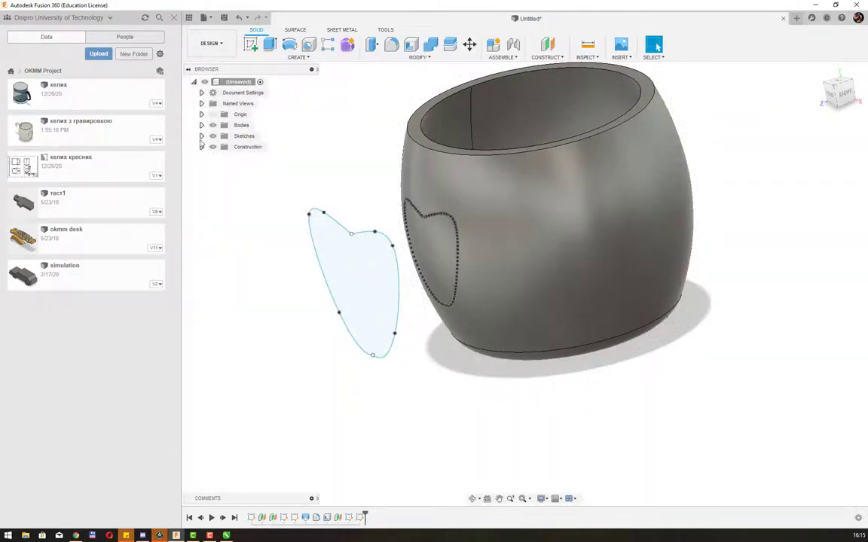
Hide Body1 and the spline profile sketch, leaving the heart outline visible and viewed head-on
{"action": "left_click", "coordinate": [201, 137]}
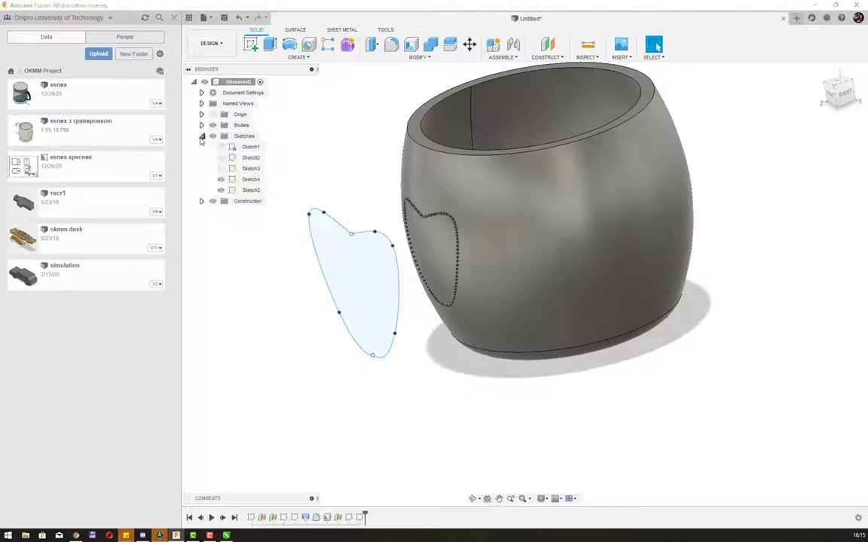
{"action": "left_click", "coordinate": [201, 125]}
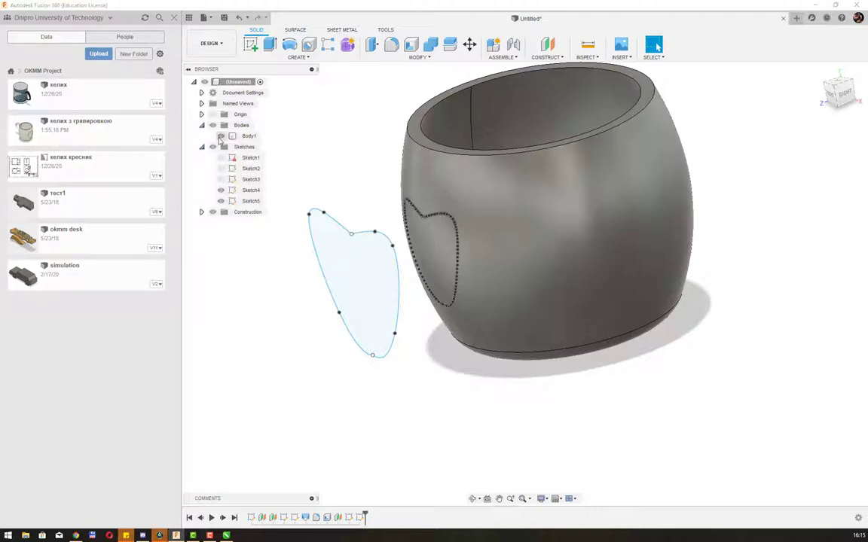
{"action": "left_click", "coordinate": [220, 136]}
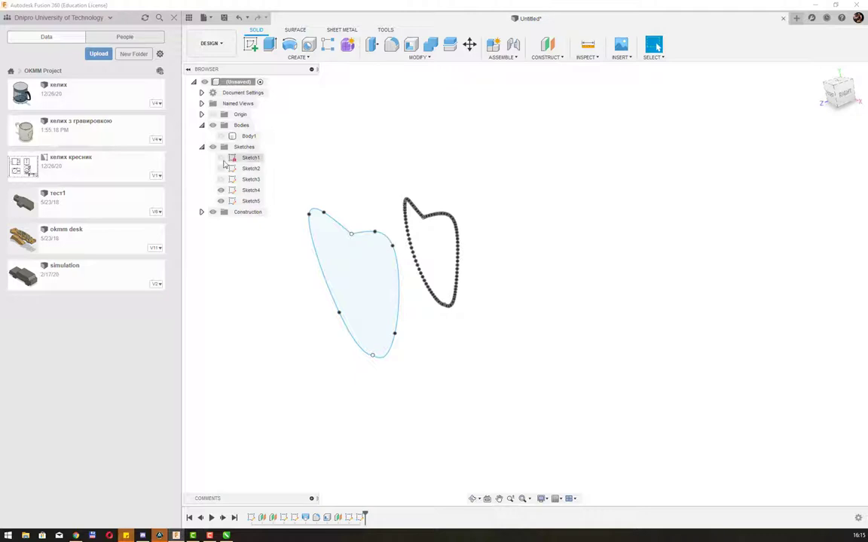
{"action": "left_click", "coordinate": [221, 190]}
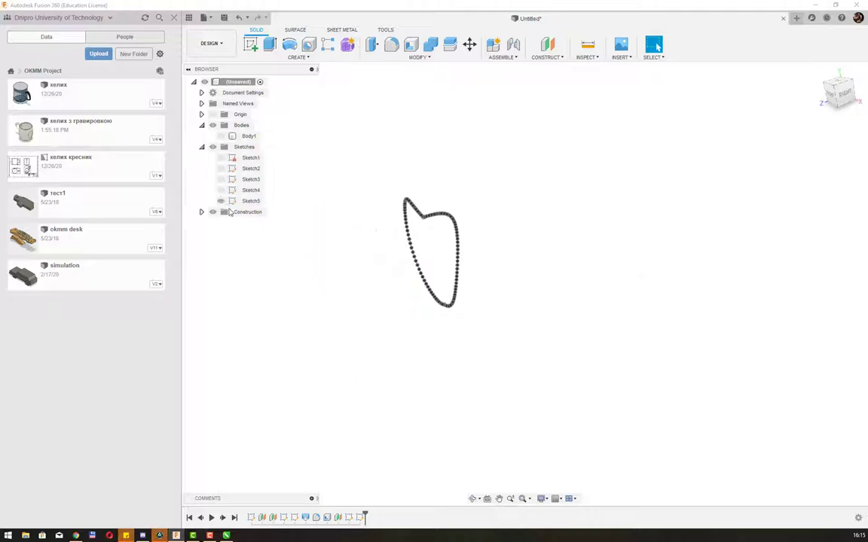
{"action": "left_click", "coordinate": [221, 201]}
{"action": "left_click", "coordinate": [221, 201]}
{"action": "mouse_move", "coordinate": [482, 251]}
{"action": "middle_mouse_down", "text": "shift"}
{"action": "mouse_move", "coordinate": [517, 242]}
{"action": "mouse_move", "coordinate": [489, 254]}
{"action": "mouse_move", "coordinate": [501, 240]}
{"action": "middle_mouse_up", "text": "shift"}
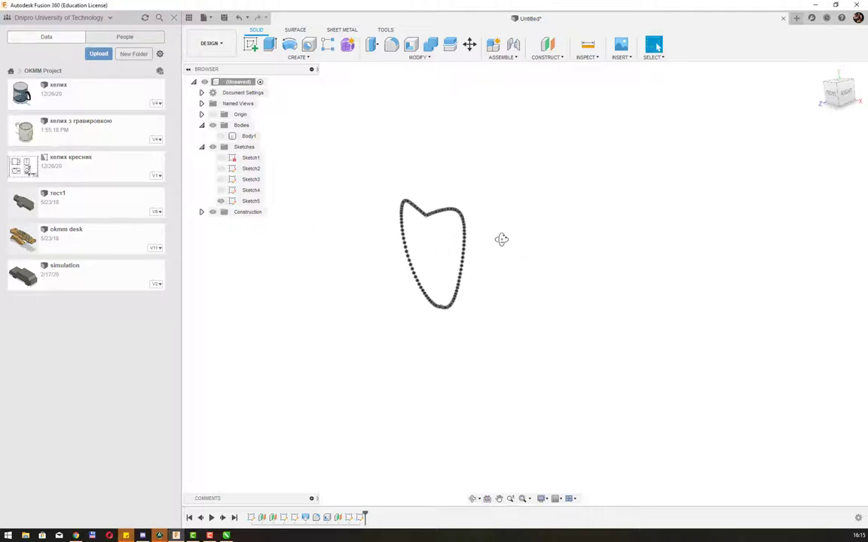
{"action": "left_click", "coordinate": [296, 30]}
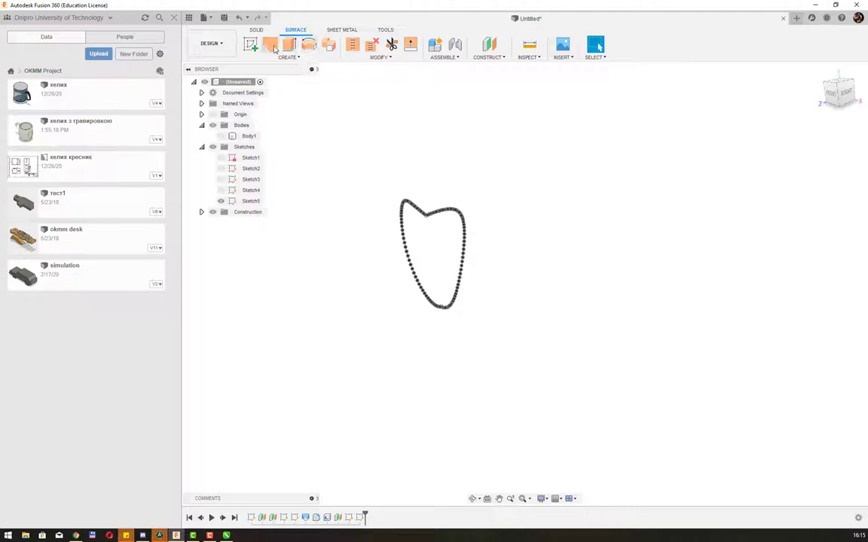
Create a patch surface filling both heart outline curves as a new body
{"action": "left_click", "coordinate": [275, 46]}
{"action": "left_click_drag", "start_coordinate": [374, 164], "coordinate": [561, 401]}
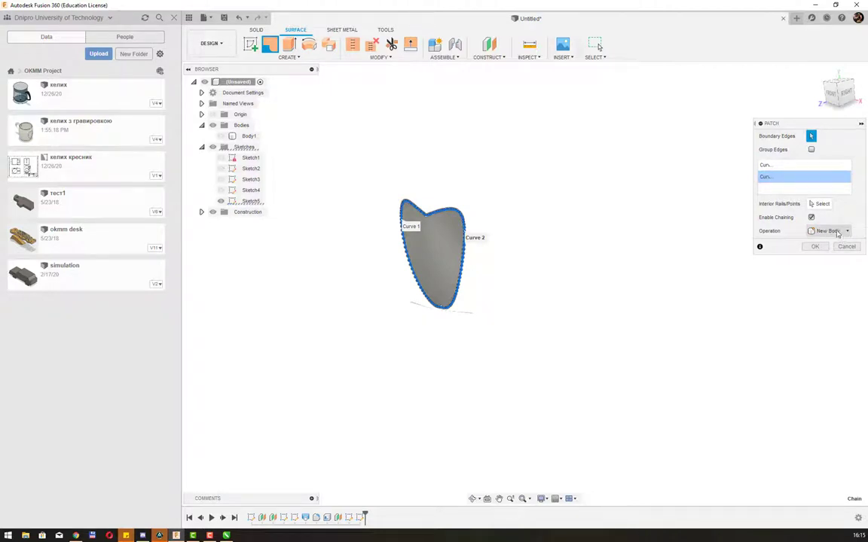
{"action": "left_click", "coordinate": [814, 246]}
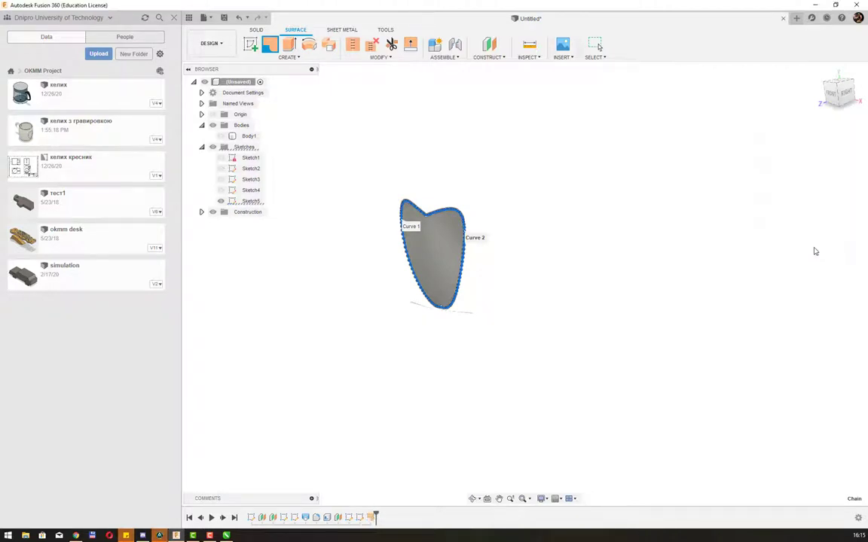
{"action": "left_click", "coordinate": [419, 242]}
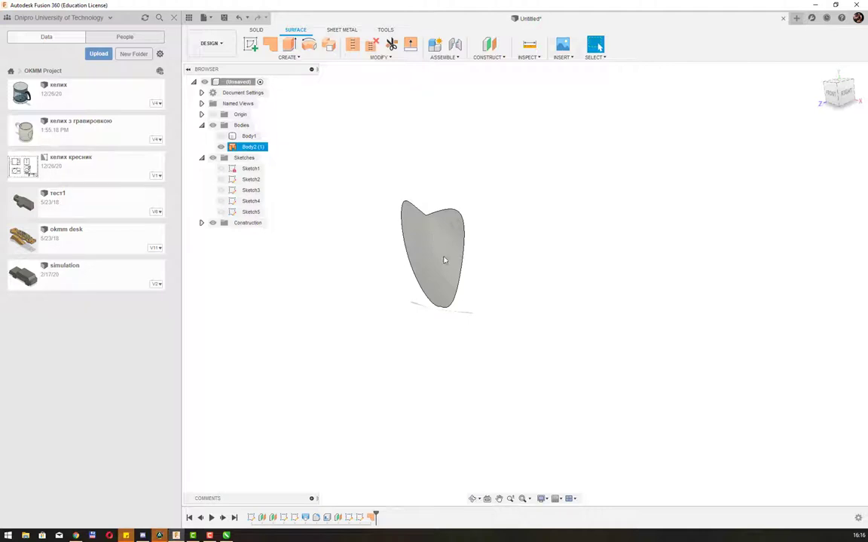
{"action": "left_click", "coordinate": [470, 235]}
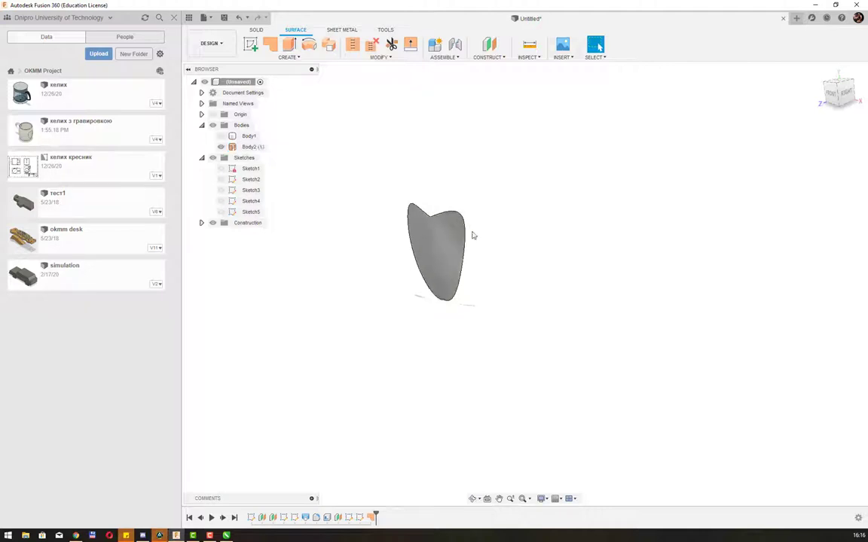
Briefly show the cup body around the heart patch, then hide it again
{"action": "scroll", "coordinate": [471, 235], "scroll_direction": "up", "scroll_amount": 2}
{"action": "scroll", "coordinate": [472, 235], "scroll_direction": "up", "scroll_amount": 2}
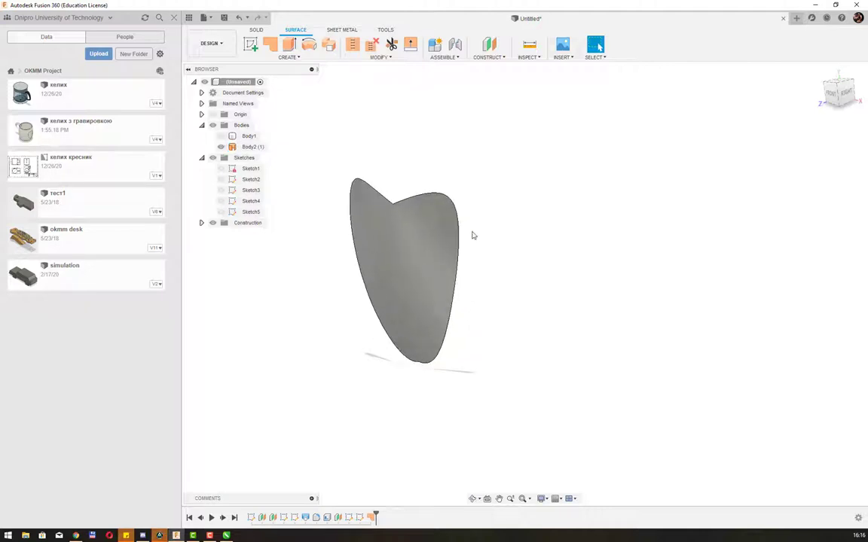
{"action": "left_click", "coordinate": [249, 136]}
{"action": "left_click", "coordinate": [221, 135]}
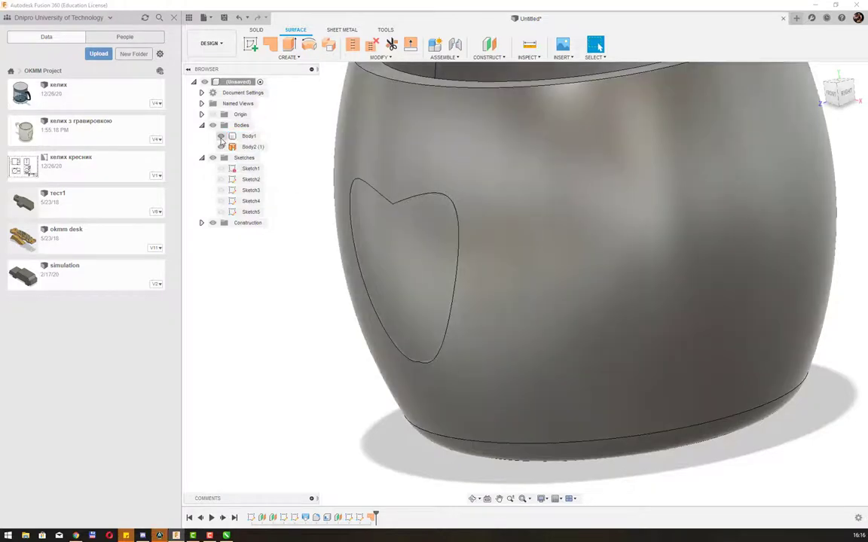
{"action": "left_click", "coordinate": [220, 144]}
{"action": "left_click", "coordinate": [220, 136]}
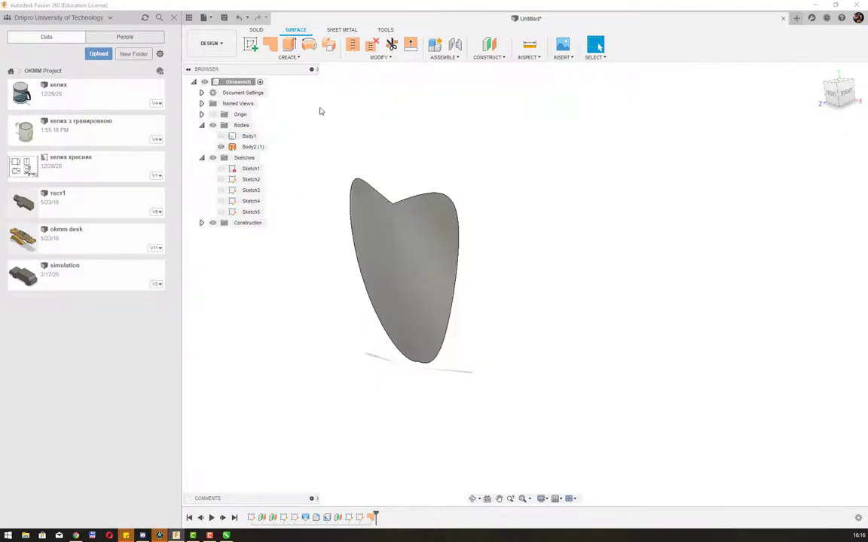
{"action": "left_click", "coordinate": [299, 57]}
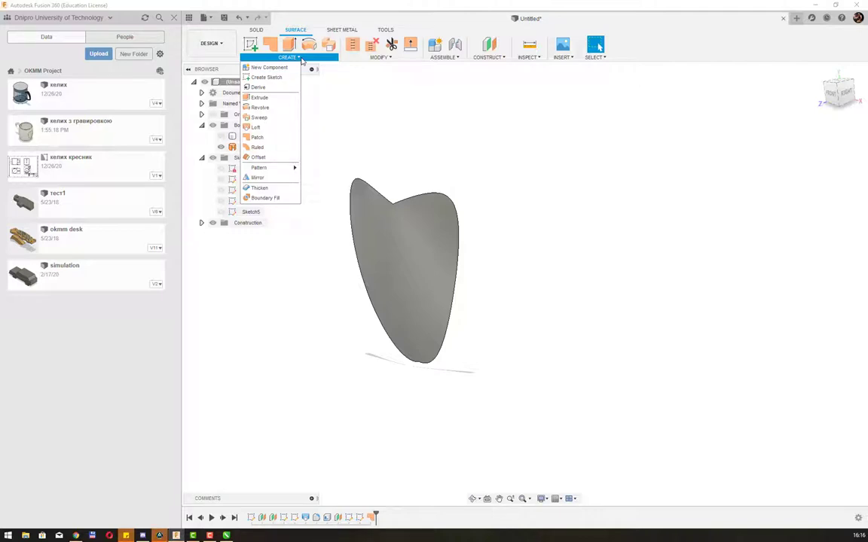
Thicken the heart patch symmetrically by 1 mm into a new solid body, then show the cup
{"action": "left_click", "coordinate": [273, 189]}
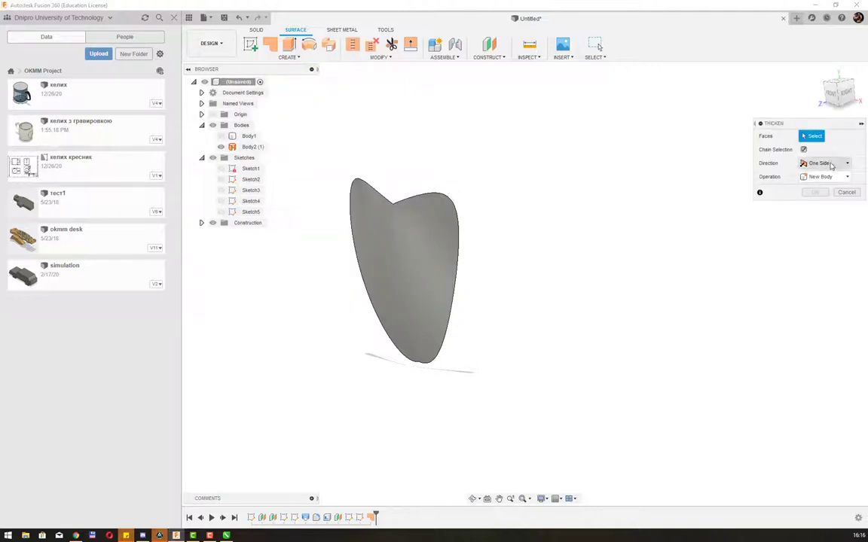
{"action": "left_click", "coordinate": [831, 165]}
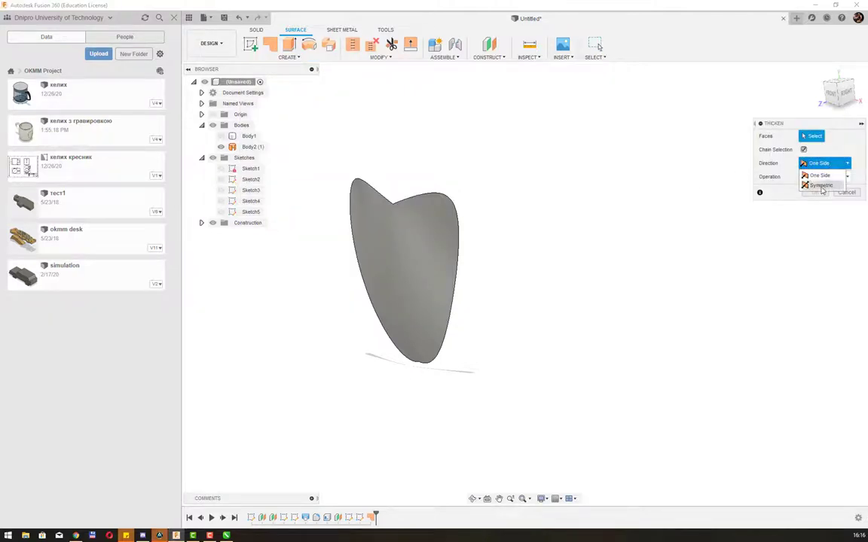
{"action": "left_click", "coordinate": [820, 185]}
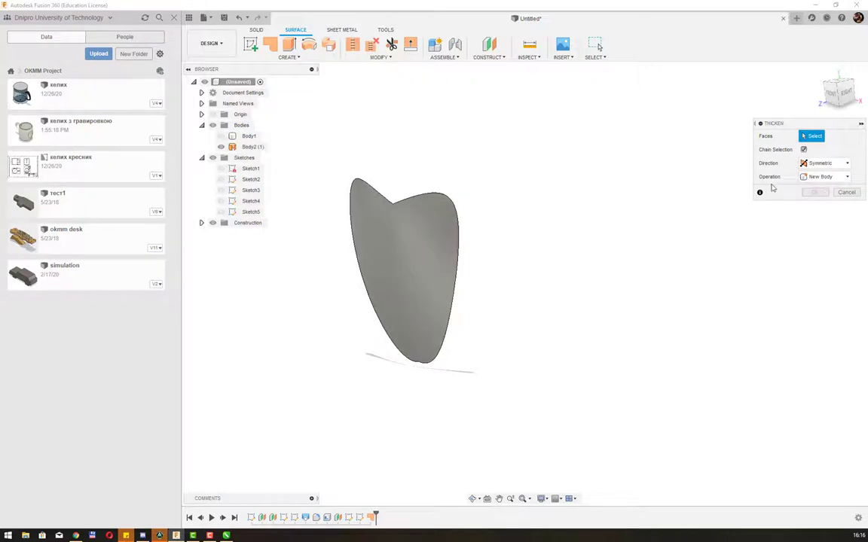
{"action": "left_click", "coordinate": [421, 223]}
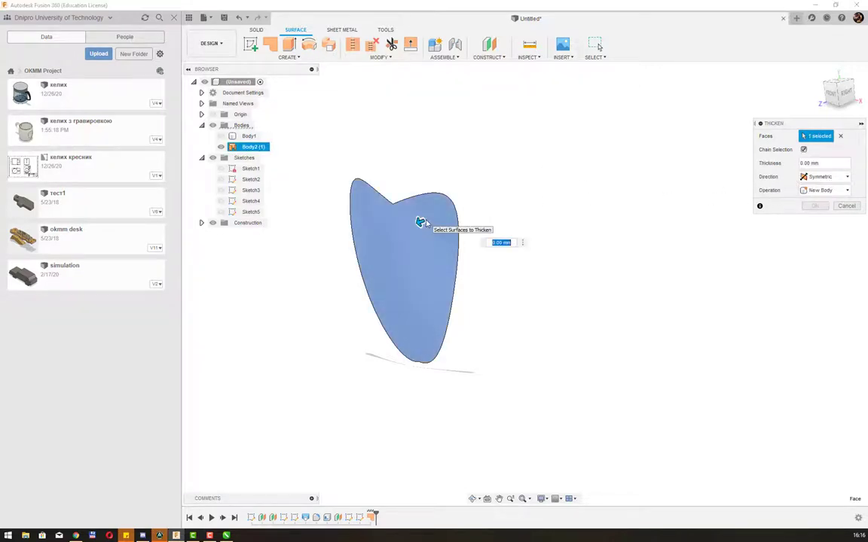
{"action": "left_click", "coordinate": [836, 164]}
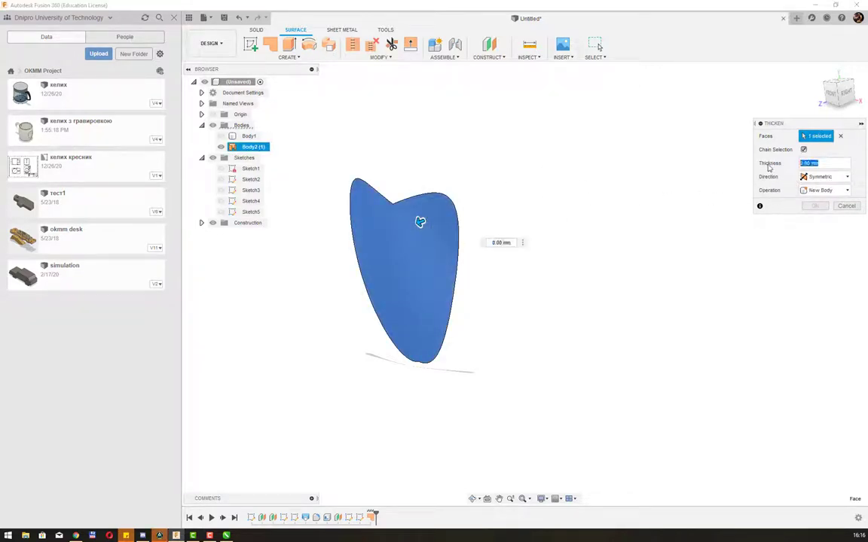
{"action": "type", "text": "1"}
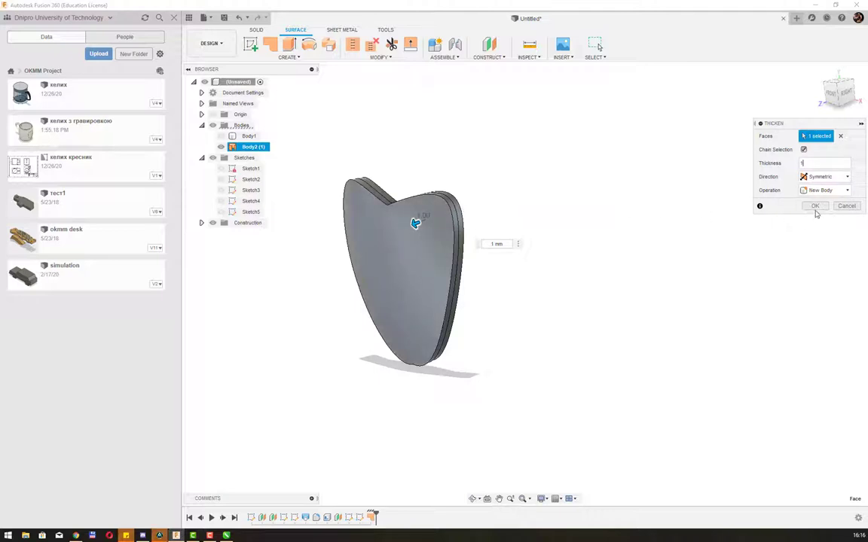
{"action": "left_click", "coordinate": [814, 207]}
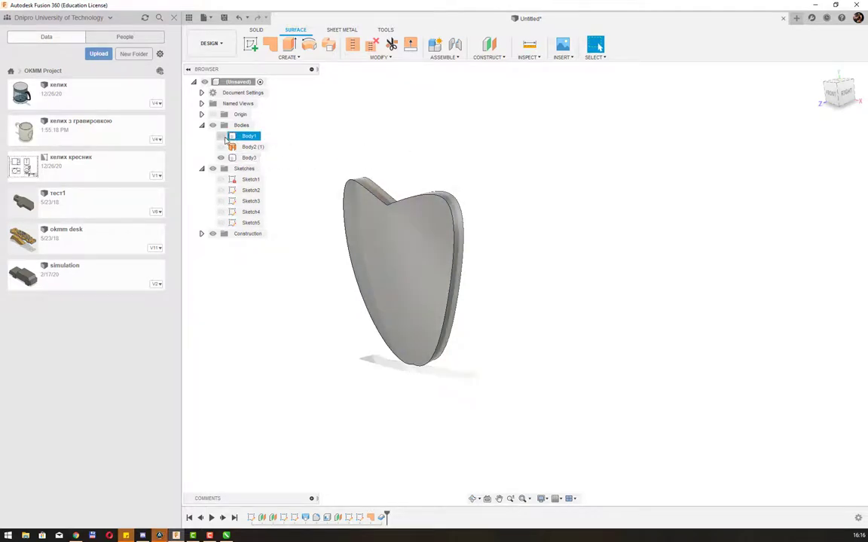
{"action": "left_click", "coordinate": [221, 136]}
Return to solid modelling and check the cup and solid heart bodies
{"action": "left_click", "coordinate": [228, 137]}
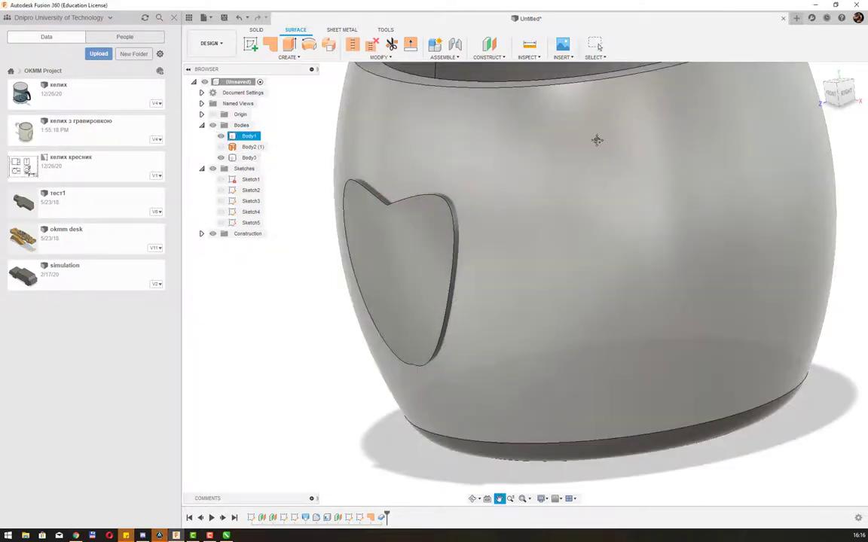
{"action": "scroll", "coordinate": [560, 184], "scroll_direction": "down", "scroll_amount": 3}
{"action": "scroll", "coordinate": [556, 183], "scroll_direction": "down", "scroll_amount": 2}
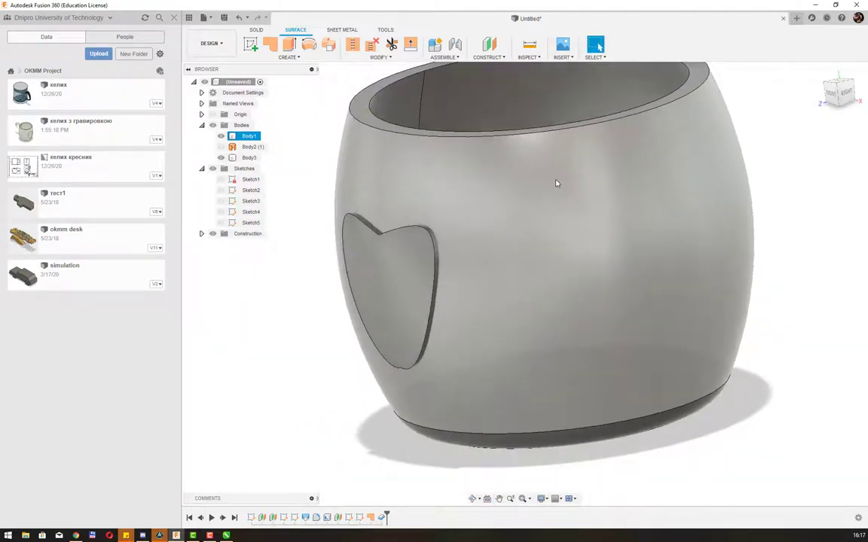
{"action": "key", "text": "Escape"}
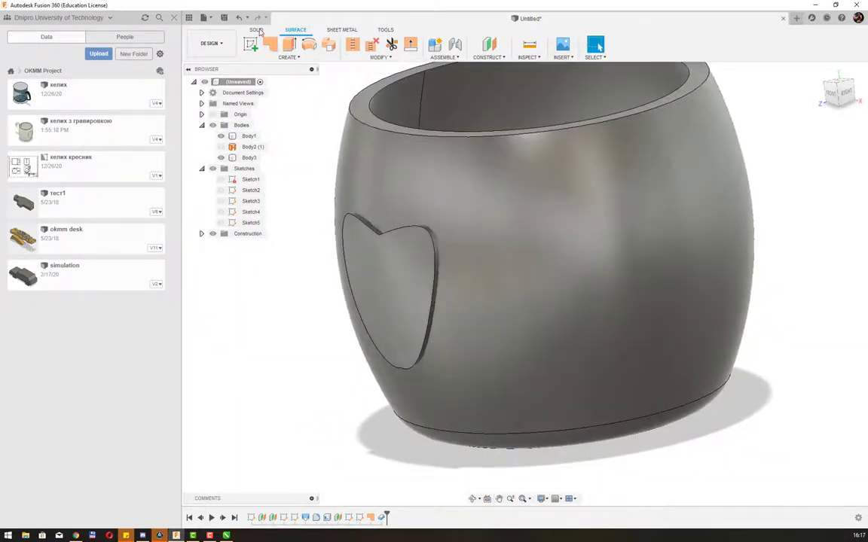
{"action": "left_click", "coordinate": [258, 30]}
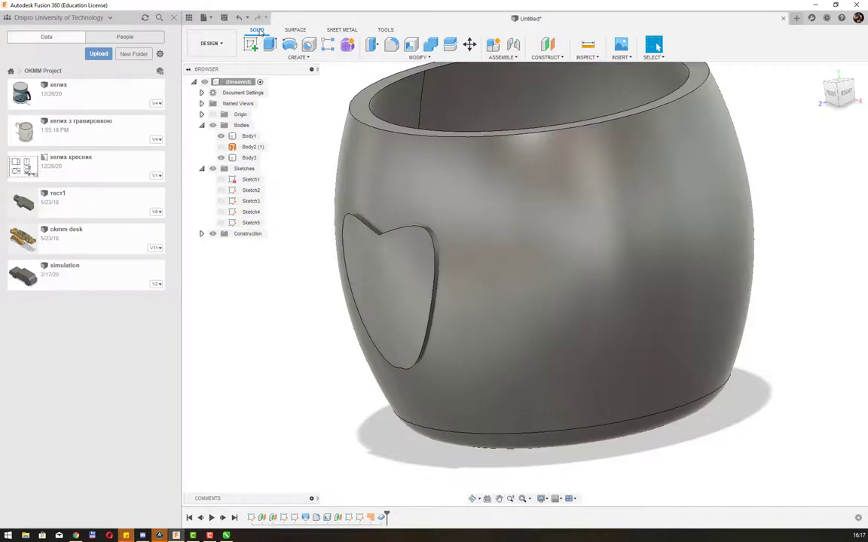
{"action": "left_click", "coordinate": [411, 279]}
{"action": "left_click", "coordinate": [549, 315]}
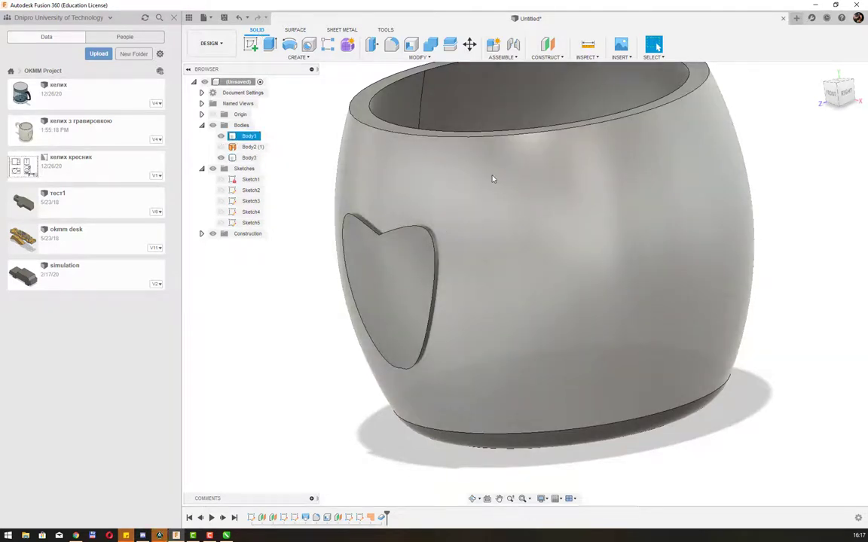
{"action": "key", "text": "Escape"}
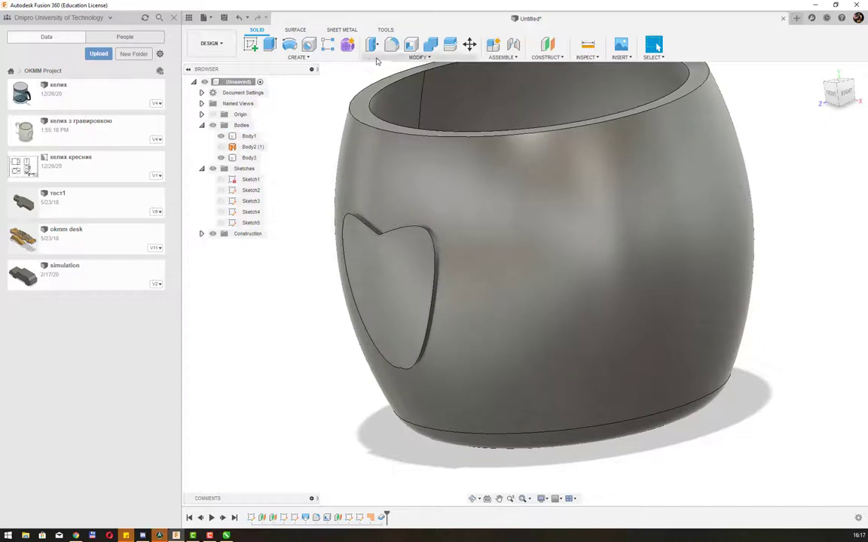
Combine with Cut, using the cup Body1 as target and the heart body as tool
{"action": "left_click", "coordinate": [377, 59]}
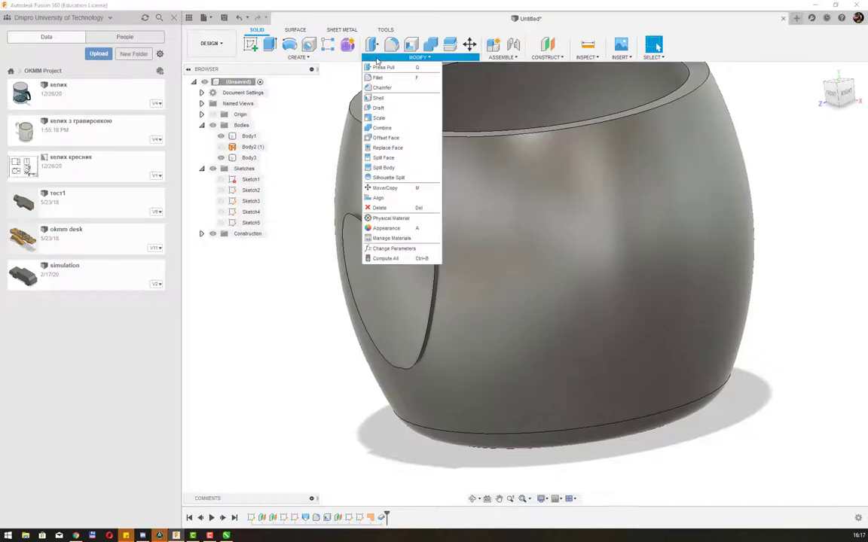
{"action": "left_click", "coordinate": [382, 128]}
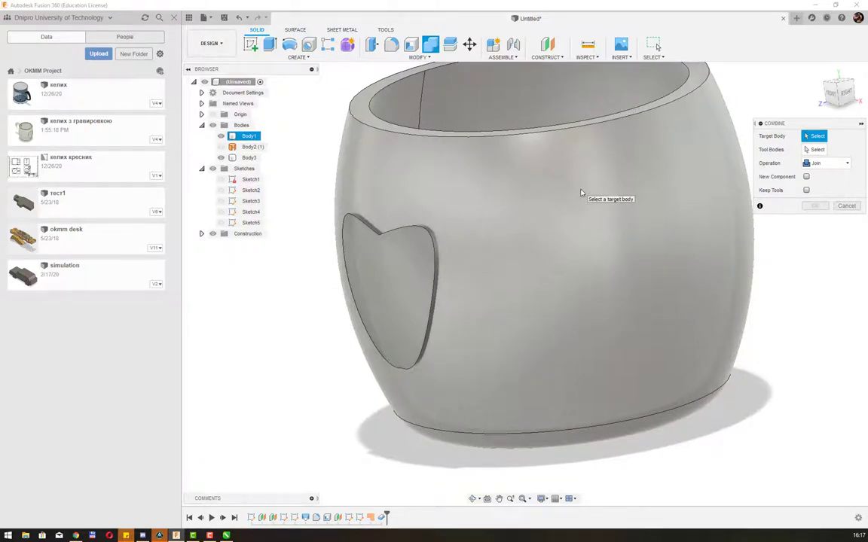
{"action": "left_click", "coordinate": [581, 193]}
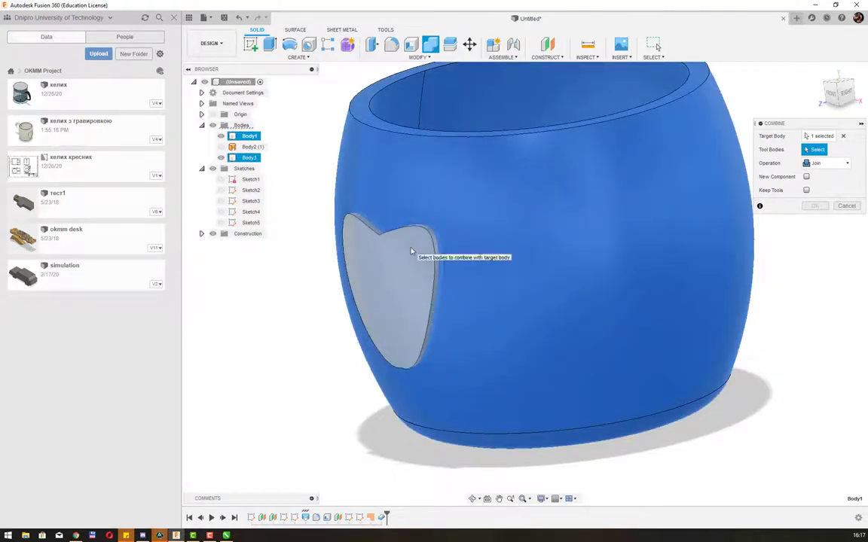
{"action": "left_click", "coordinate": [411, 251]}
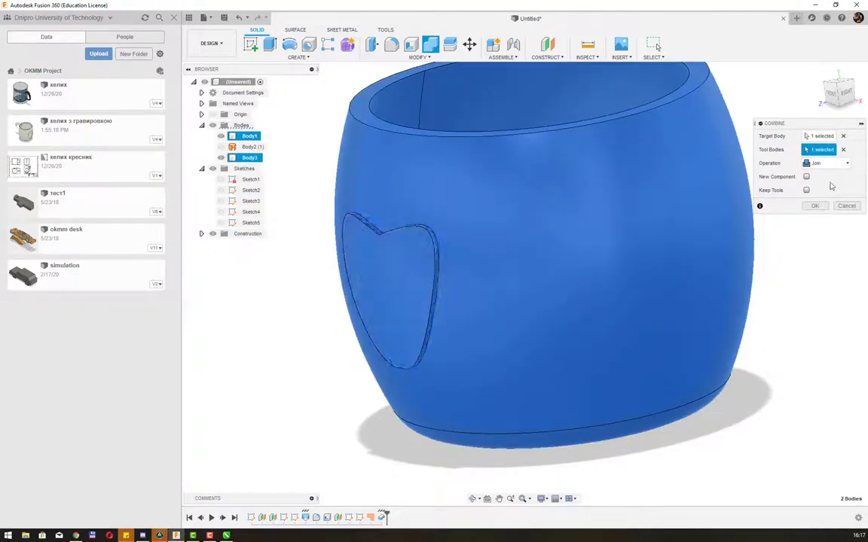
{"action": "left_click", "coordinate": [836, 168]}
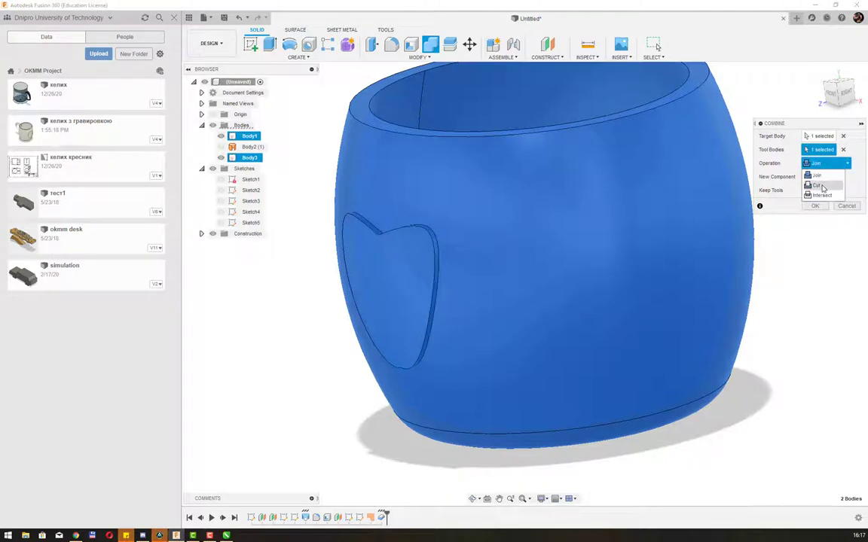
{"action": "left_click", "coordinate": [823, 186]}
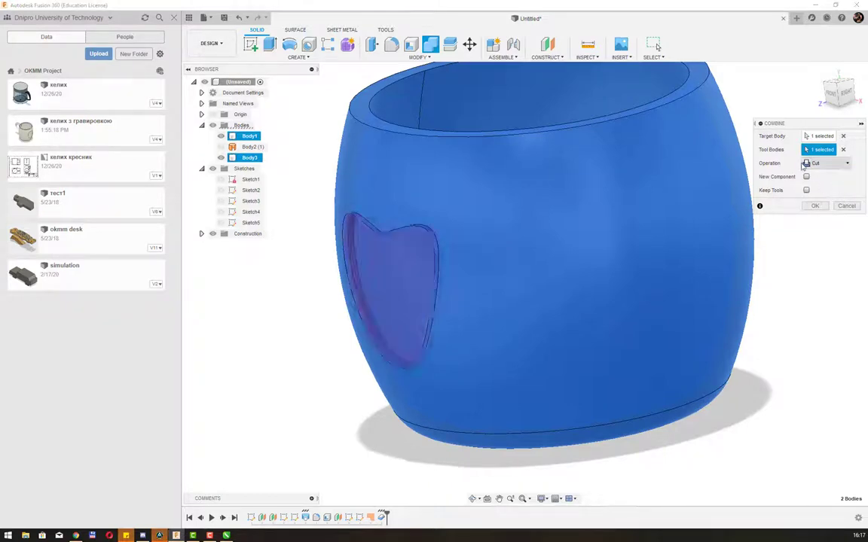
{"action": "left_click", "coordinate": [815, 207]}
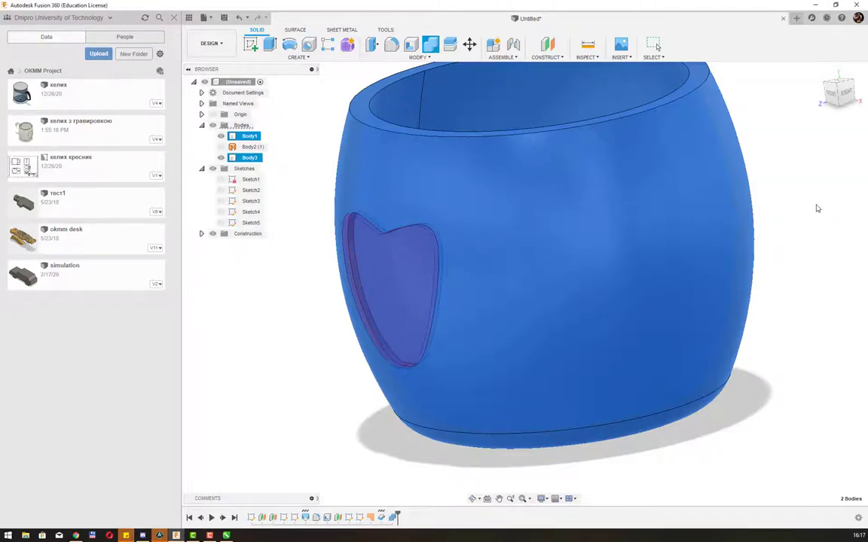
Orbit and zoom around the cup to inspect the heart-shaped recess
{"action": "mouse_move", "coordinate": [546, 245]}
{"action": "middle_mouse_down", "text": "shift"}
{"action": "mouse_move", "coordinate": [554, 232]}
{"action": "mouse_move", "coordinate": [495, 300]}
{"action": "middle_mouse_up", "text": "shift"}
{"action": "scroll", "coordinate": [592, 258], "scroll_direction": "up", "scroll_amount": 2}
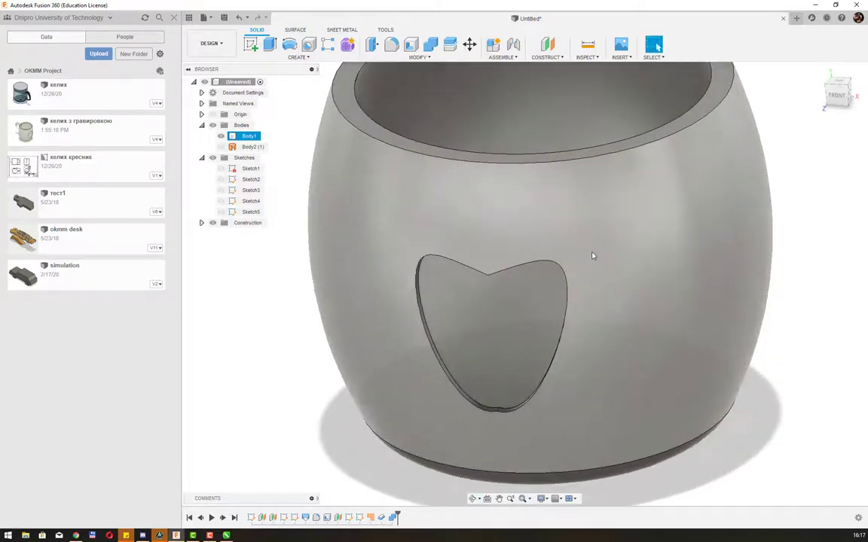
{"action": "scroll", "coordinate": [592, 256], "scroll_direction": "up", "scroll_amount": 2}
{"action": "scroll", "coordinate": [592, 254], "scroll_direction": "down", "scroll_amount": 5}
{"action": "mouse_move", "coordinate": [650, 240]}
{"action": "middle_mouse_down", "text": "shift"}
{"action": "mouse_move", "coordinate": [654, 225]}
{"action": "mouse_move", "coordinate": [626, 253]}
{"action": "mouse_move", "coordinate": [664, 237]}
{"action": "mouse_move", "coordinate": [662, 223]}
{"action": "mouse_move", "coordinate": [613, 219]}
{"action": "mouse_move", "coordinate": [607, 206]}
{"action": "mouse_move", "coordinate": [696, 211]}
{"action": "middle_mouse_up", "text": "shift"}
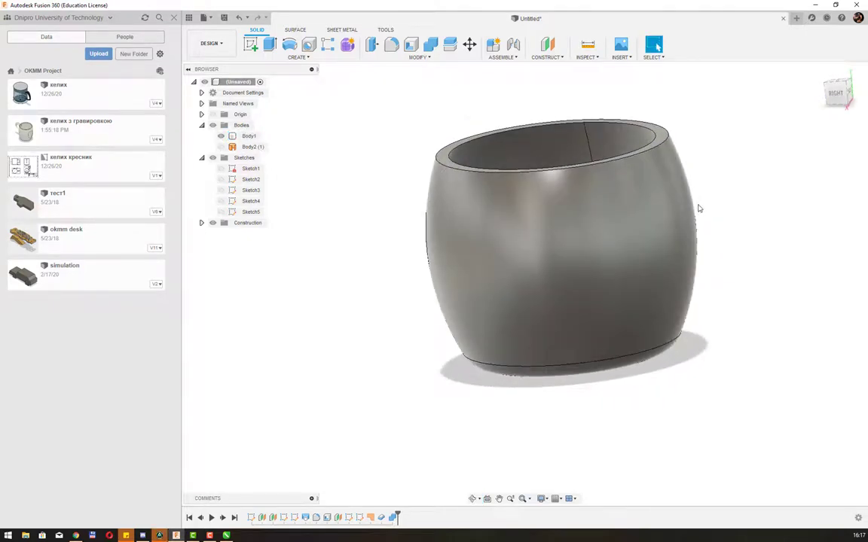
Create an offset plane 40 mm above the XZ plane, partway up the cup
{"action": "left_click", "coordinate": [546, 53]}
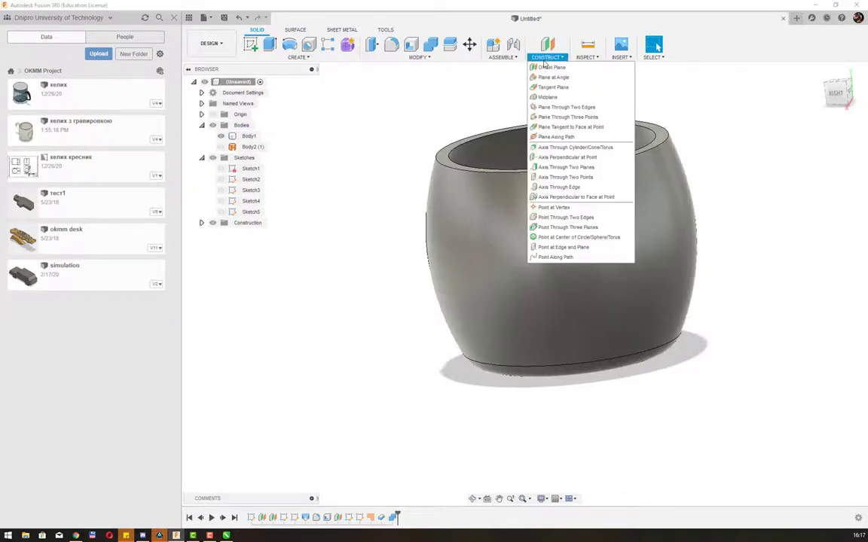
{"action": "left_click", "coordinate": [552, 64]}
{"action": "left_click", "coordinate": [547, 368]}
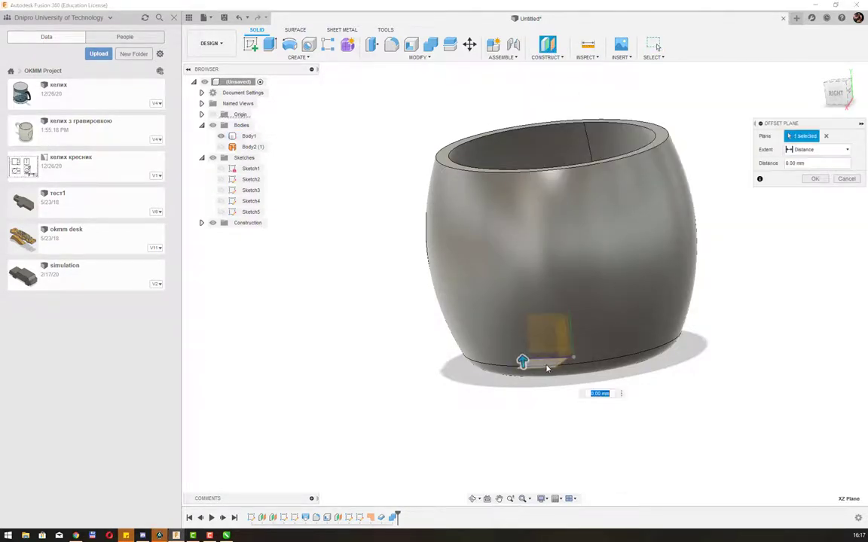
{"action": "mouse_move", "coordinate": [519, 359]}
{"action": "left_mouse_down"}
{"action": "mouse_move", "coordinate": [529, 212]}
{"action": "mouse_move", "coordinate": [531, 222]}
{"action": "left_mouse_up"}
{"action": "middle_click_drag", "start_coordinate": [531, 223], "coordinate": [620, 217], "text": "shift"}
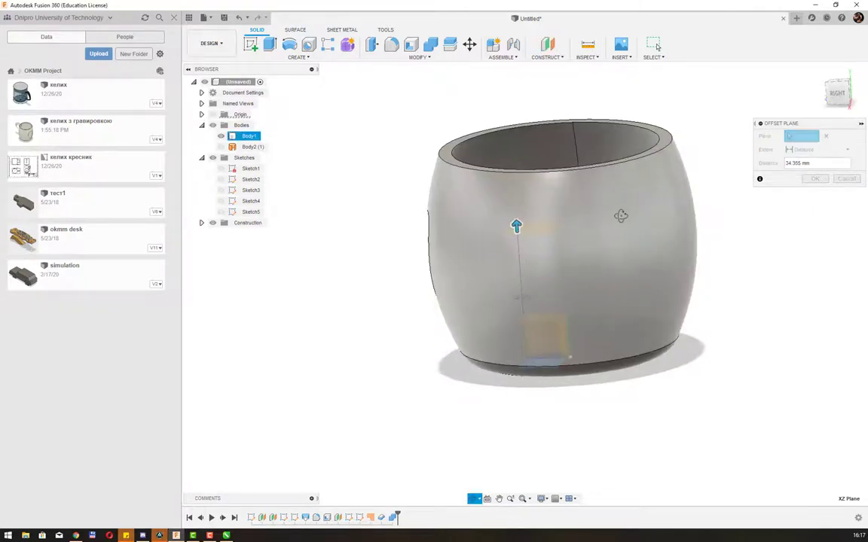
{"action": "left_click_drag", "start_coordinate": [532, 223], "coordinate": [532, 205]}
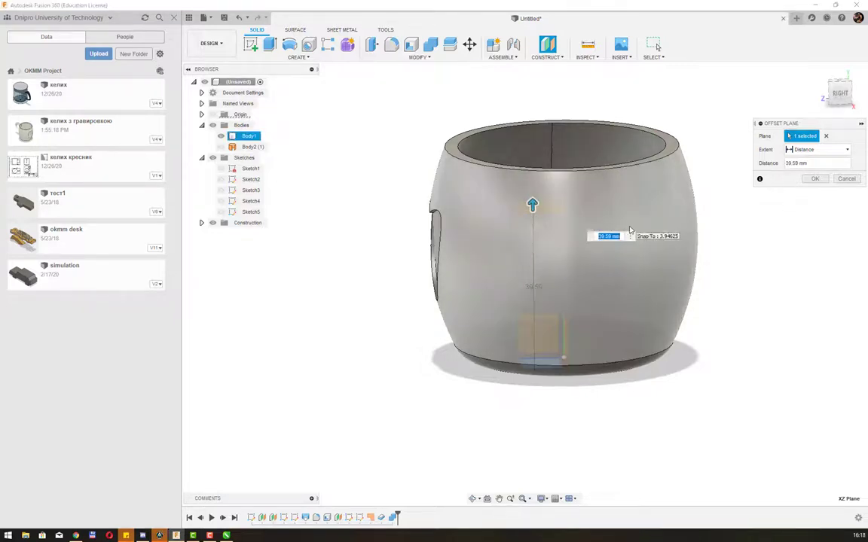
{"action": "type", "text": "40"}
{"action": "key", "text": "Return"}
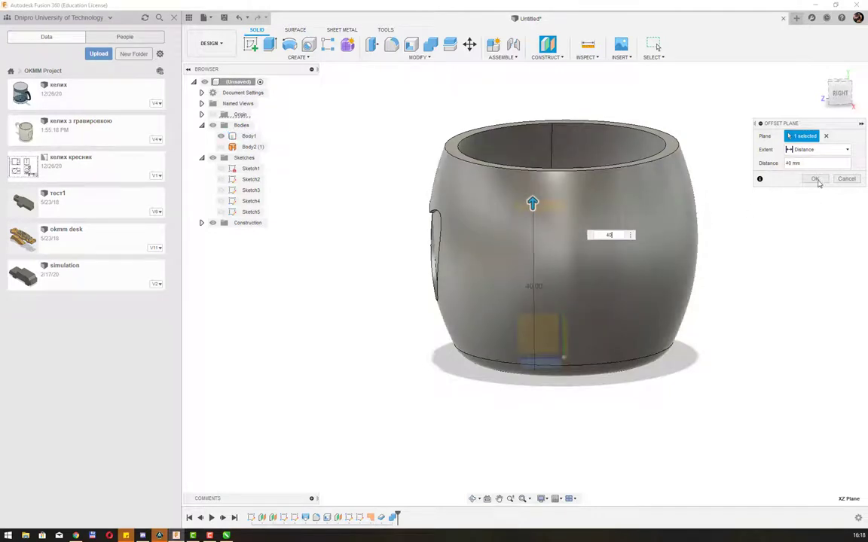
{"action": "left_click", "coordinate": [814, 179]}
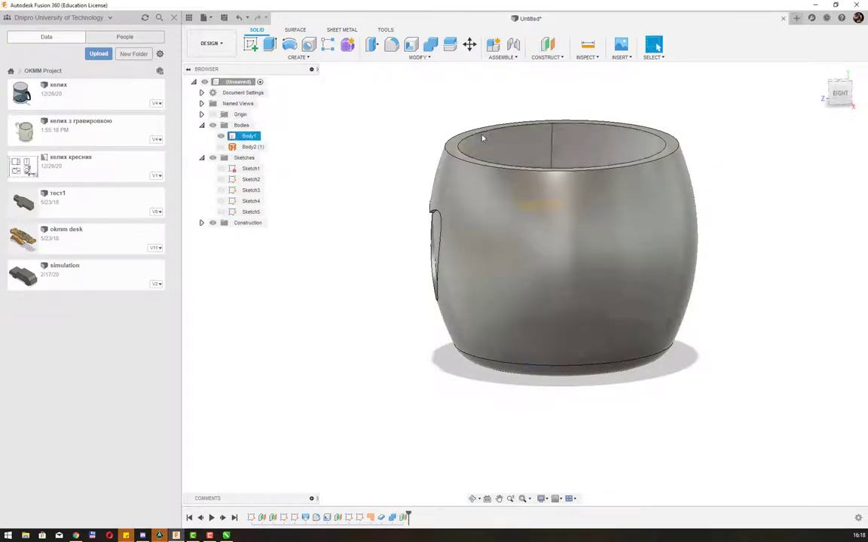
{"action": "left_click", "coordinate": [250, 44]}
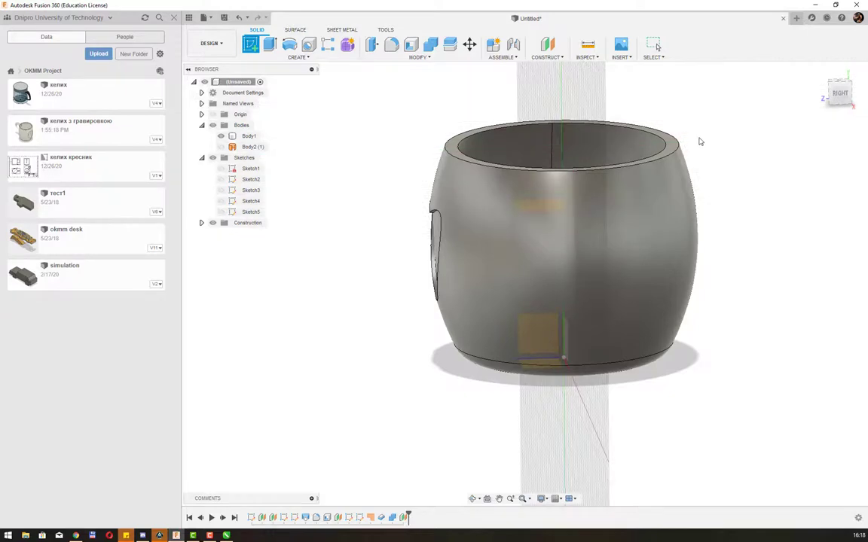
Sketch on the 40 mm offset plane, project the cup's outer face into it, and finish
{"action": "middle_click_drag", "start_coordinate": [699, 141], "coordinate": [655, 219], "text": "shift"}
{"action": "left_click", "coordinate": [535, 230]}
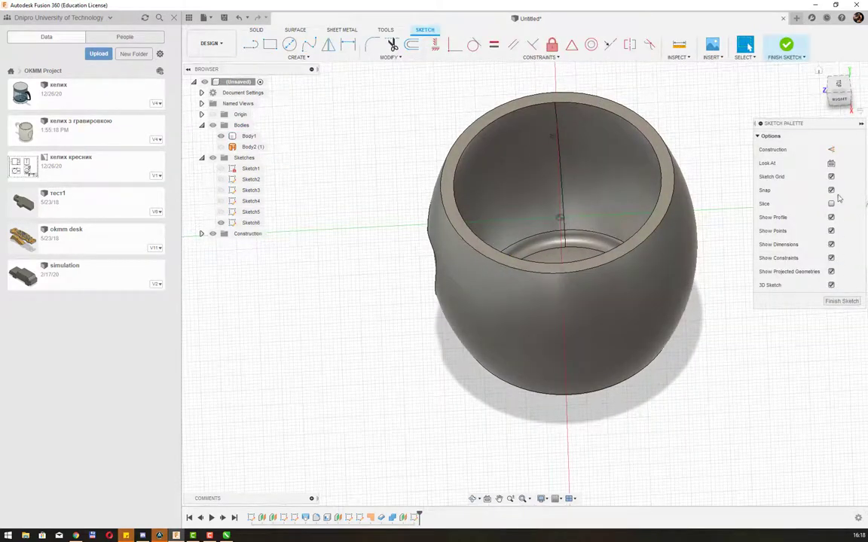
{"action": "left_click", "coordinate": [830, 164]}
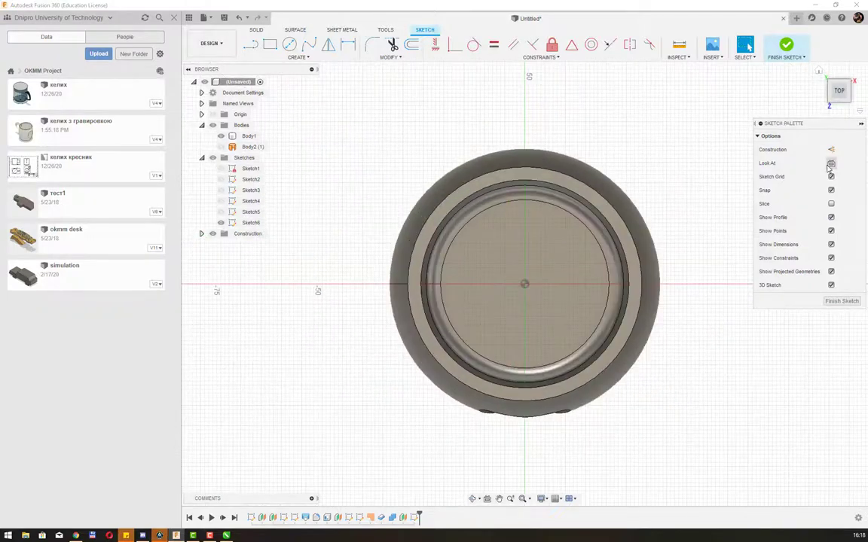
{"action": "left_click", "coordinate": [298, 57]}
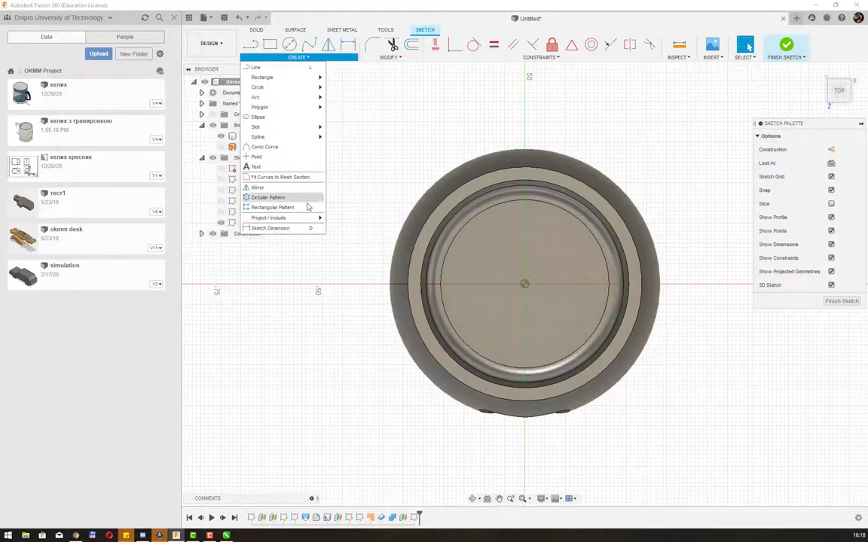
{"action": "mouse_move", "coordinate": [272, 218]}
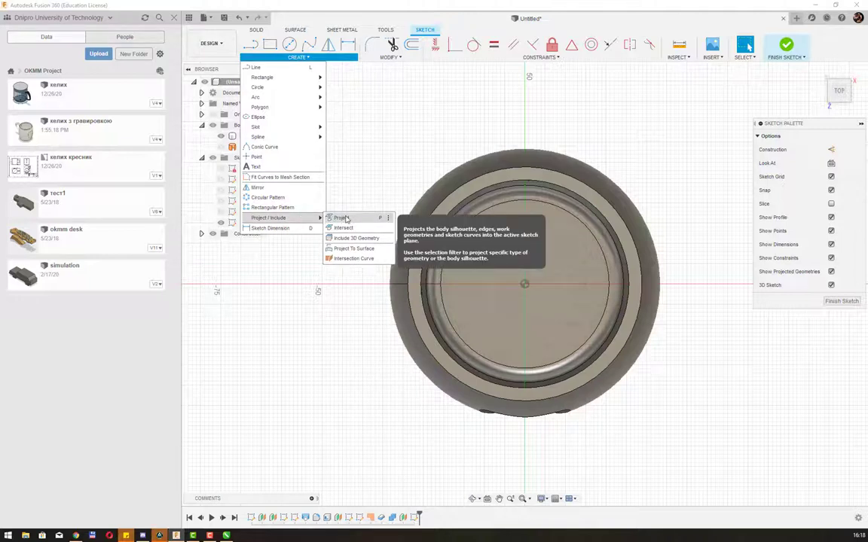
{"action": "left_click", "coordinate": [345, 219]}
{"action": "left_click", "coordinate": [410, 220]}
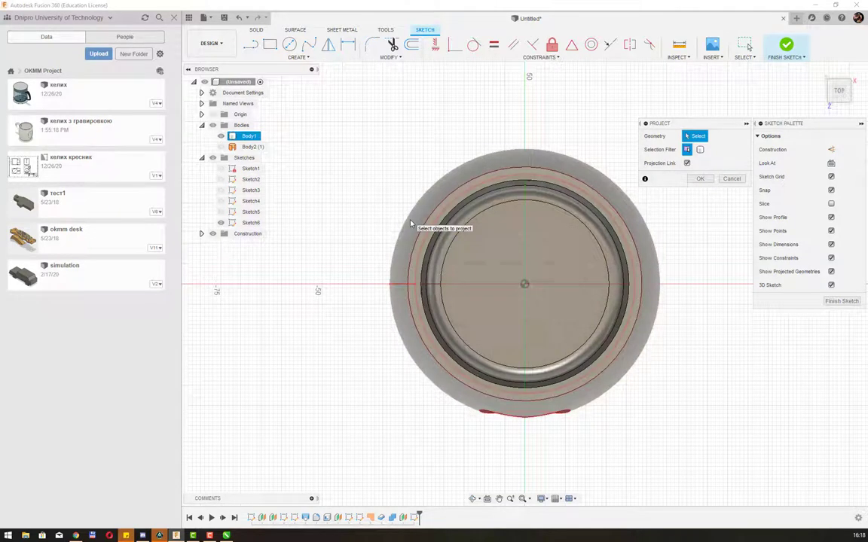
{"action": "left_click", "coordinate": [410, 223]}
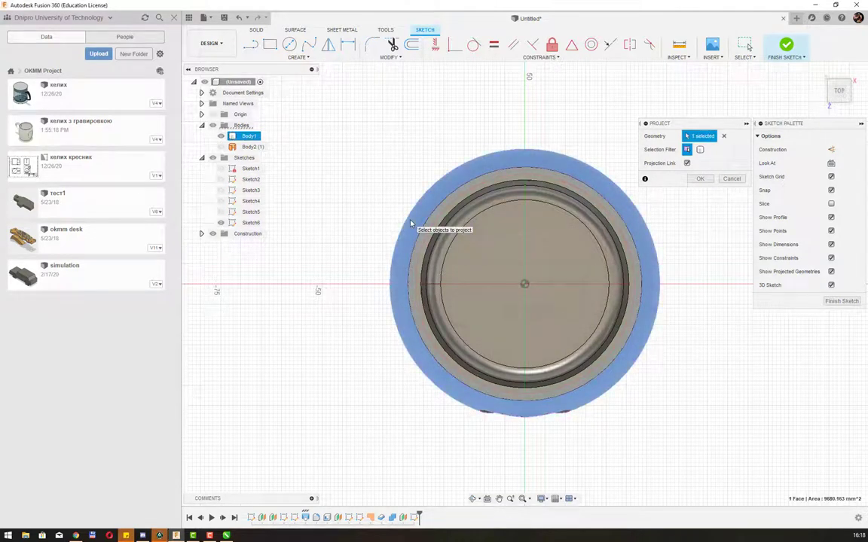
{"action": "left_click", "coordinate": [701, 179]}
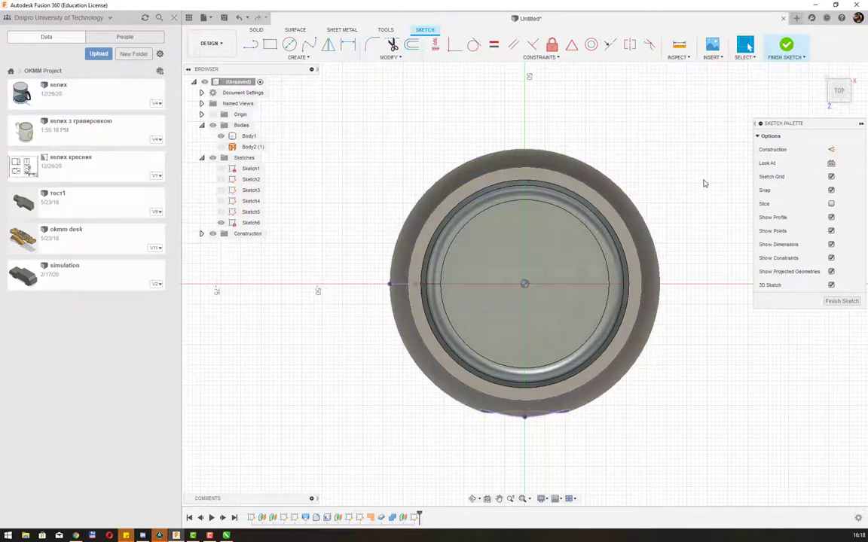
{"action": "mouse_move", "coordinate": [664, 280]}
{"action": "middle_mouse_down", "text": "shift"}
{"action": "mouse_move", "coordinate": [676, 201]}
{"action": "mouse_move", "coordinate": [665, 241]}
{"action": "middle_mouse_up", "text": "shift"}
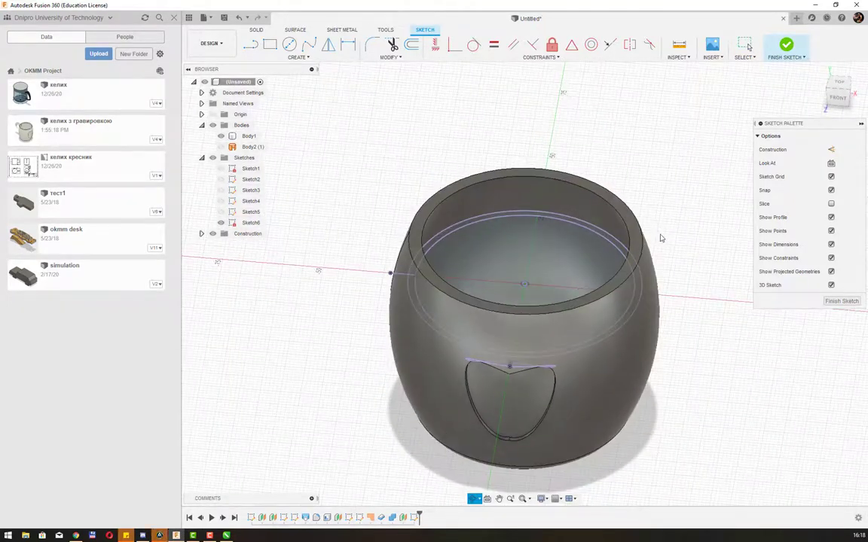
{"action": "left_click", "coordinate": [787, 45]}
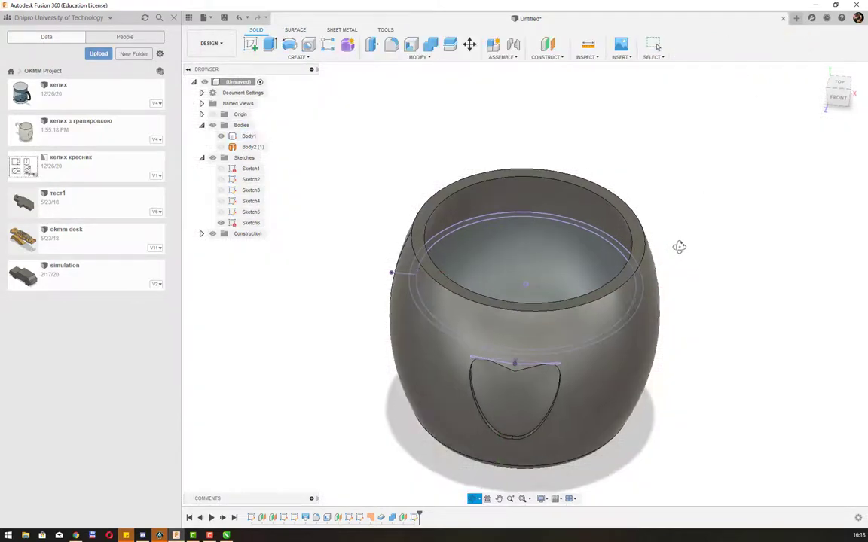
Orbit the cup and reopen the sketch on the 40 mm offset plane
{"action": "mouse_move", "coordinate": [678, 247]}
{"action": "middle_mouse_down", "text": "shift"}
{"action": "mouse_move", "coordinate": [691, 231]}
{"action": "mouse_move", "coordinate": [678, 218]}
{"action": "mouse_move", "coordinate": [659, 256]}
{"action": "mouse_move", "coordinate": [670, 271]}
{"action": "mouse_move", "coordinate": [678, 260]}
{"action": "mouse_move", "coordinate": [612, 261]}
{"action": "mouse_move", "coordinate": [615, 246]}
{"action": "mouse_move", "coordinate": [484, 308]}
{"action": "mouse_move", "coordinate": [668, 319]}
{"action": "mouse_move", "coordinate": [661, 310]}
{"action": "mouse_move", "coordinate": [694, 353]}
{"action": "middle_mouse_up", "text": "shift"}
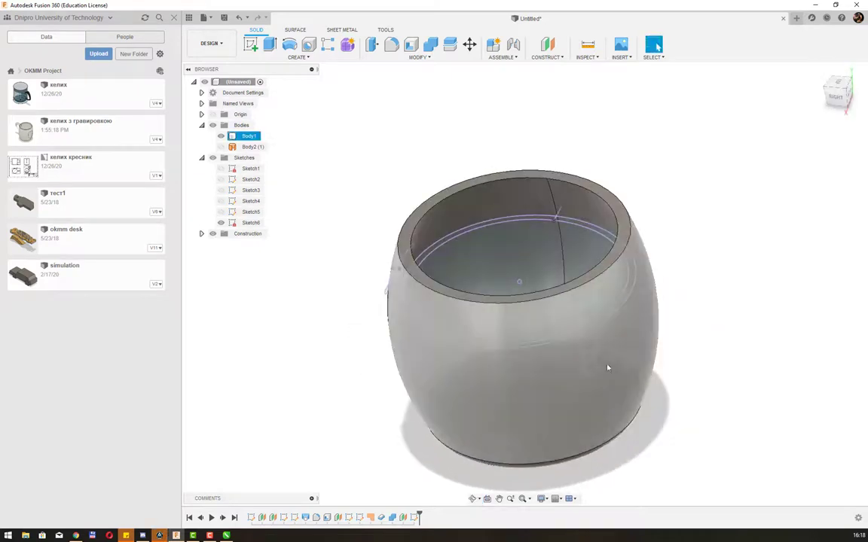
{"action": "left_click", "coordinate": [592, 301]}
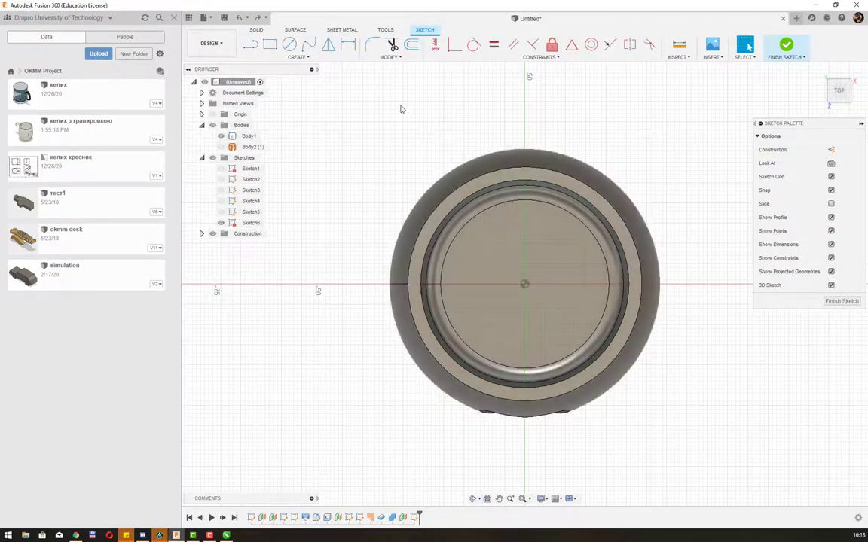
Include the cup body's 3D edges in the sketch and look straight at the plane
{"action": "left_click", "coordinate": [288, 58]}
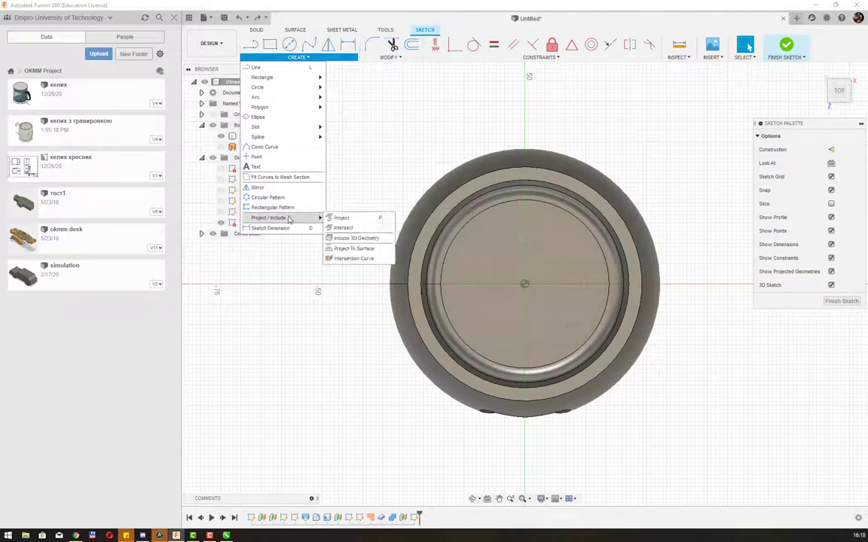
{"action": "mouse_move", "coordinate": [269, 218]}
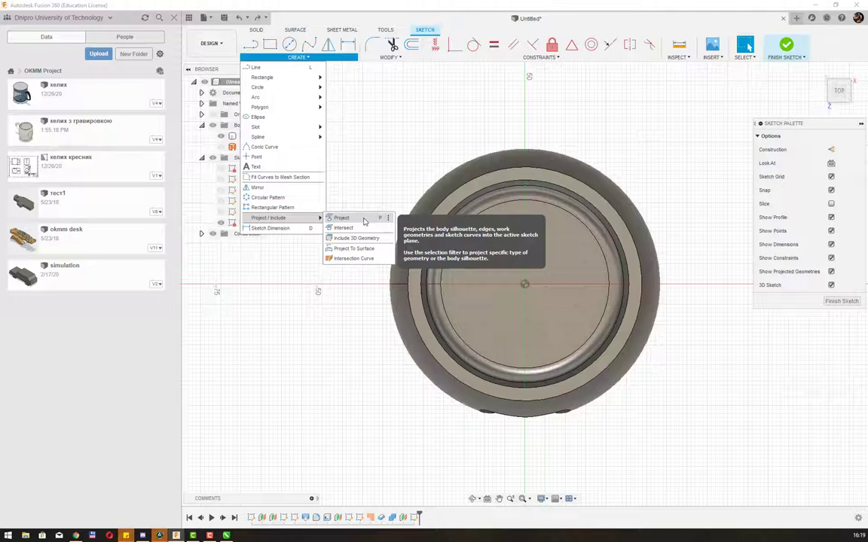
{"action": "left_click", "coordinate": [361, 239]}
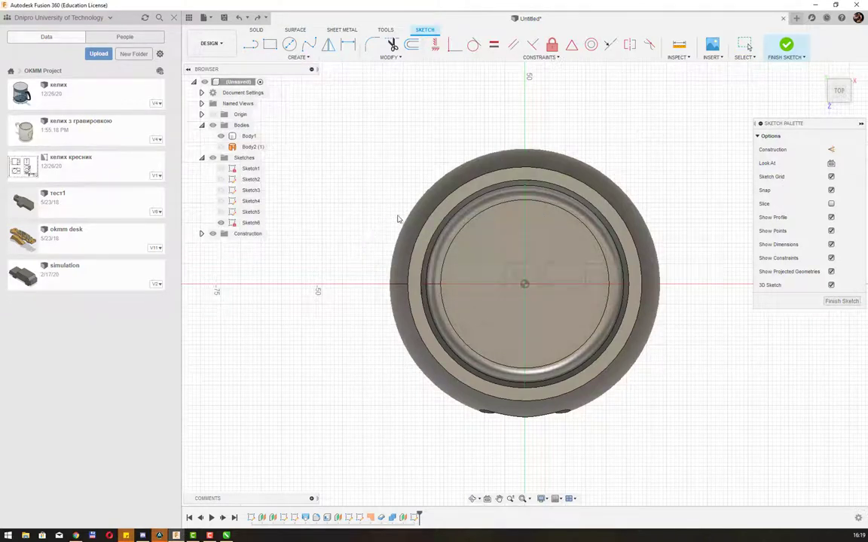
{"action": "left_click", "coordinate": [406, 226]}
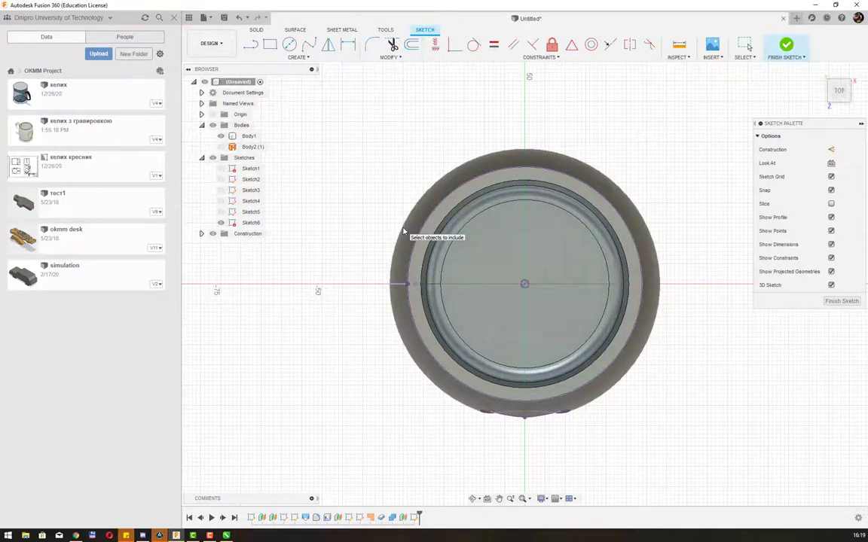
{"action": "middle_click_drag", "start_coordinate": [603, 358], "coordinate": [620, 281], "text": "shift"}
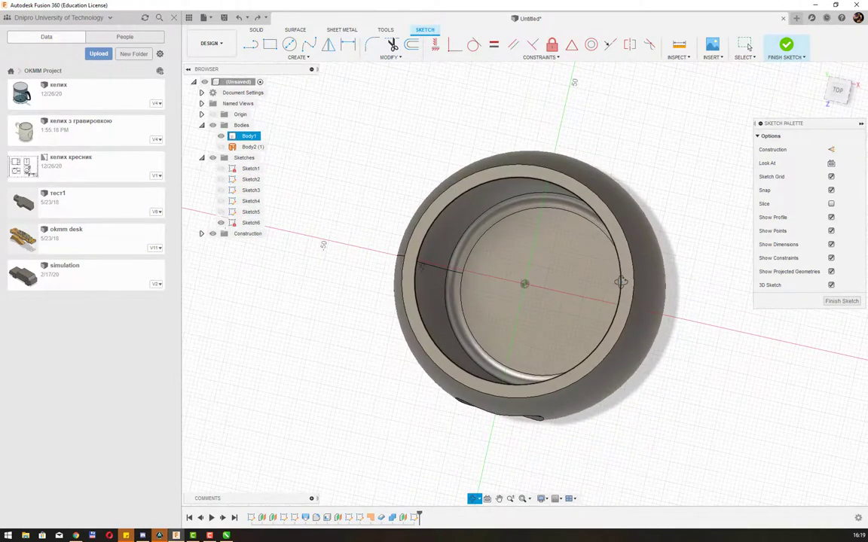
{"action": "left_click", "coordinate": [830, 163]}
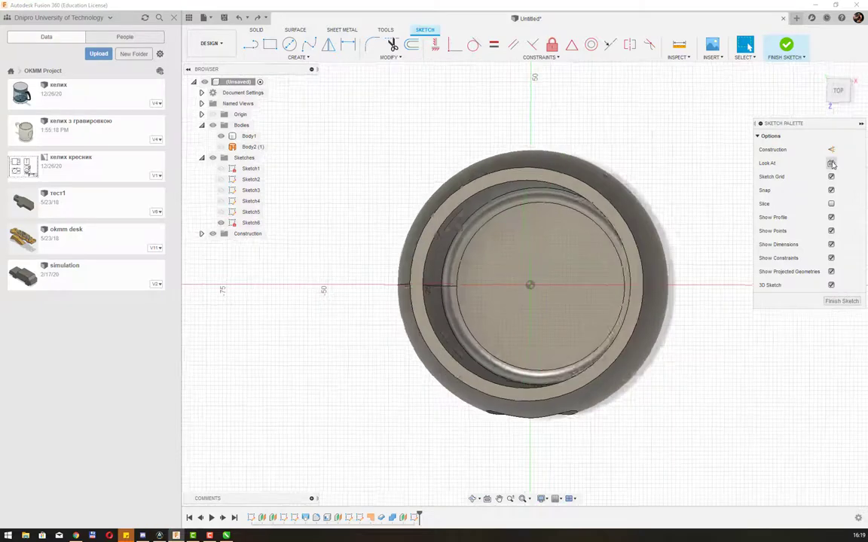
Project the whole cup body outline into the sketch using the bodies filter
{"action": "left_click", "coordinate": [298, 57]}
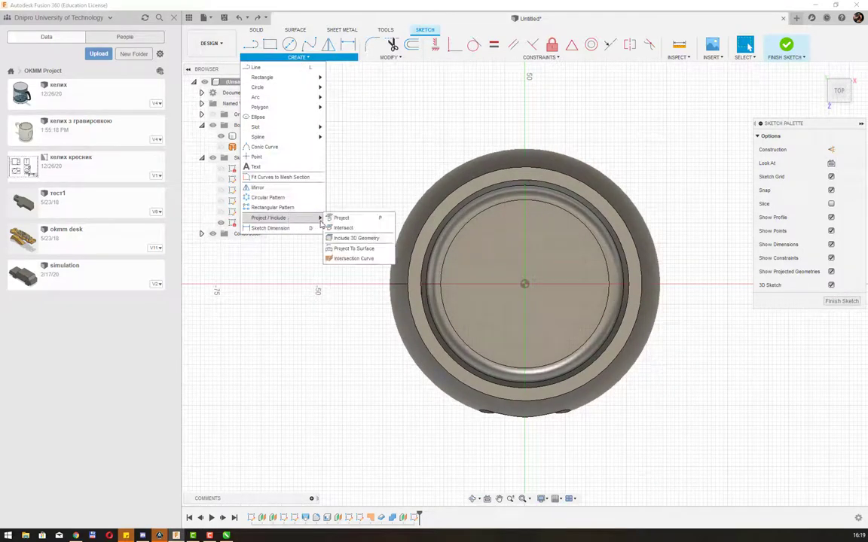
{"action": "left_click", "coordinate": [344, 224]}
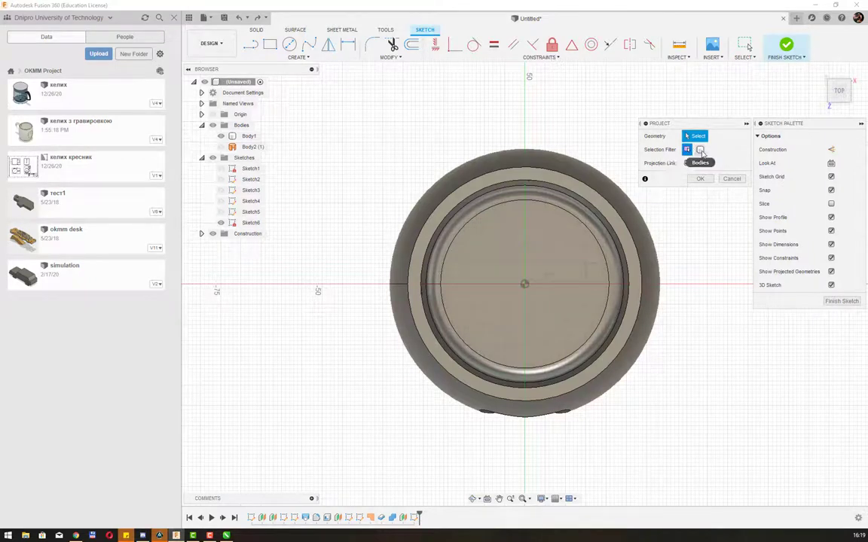
{"action": "left_click", "coordinate": [601, 179]}
{"action": "left_click", "coordinate": [699, 150]}
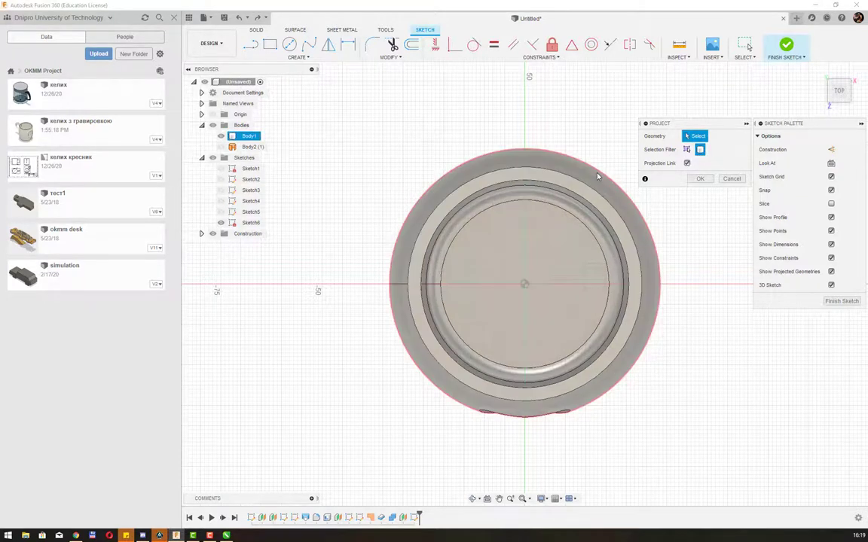
{"action": "left_click", "coordinate": [598, 176]}
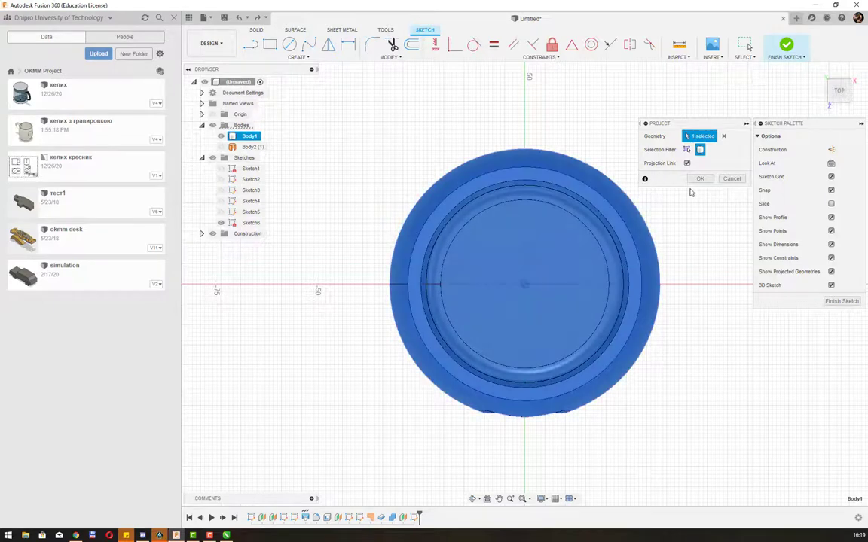
{"action": "left_click", "coordinate": [700, 178]}
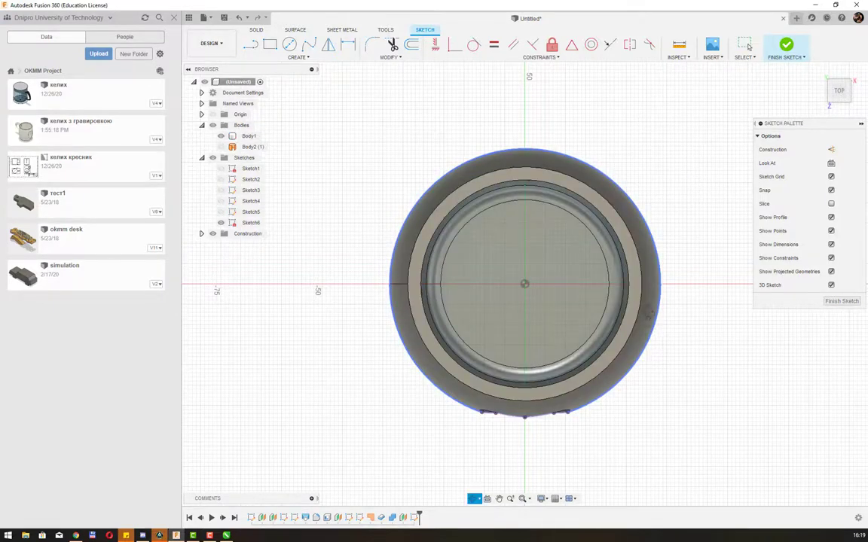
{"action": "mouse_move", "coordinate": [665, 260]}
{"action": "middle_mouse_down", "text": "shift"}
{"action": "mouse_move", "coordinate": [638, 282]}
{"action": "mouse_move", "coordinate": [675, 262]}
{"action": "middle_mouse_up", "text": "shift"}
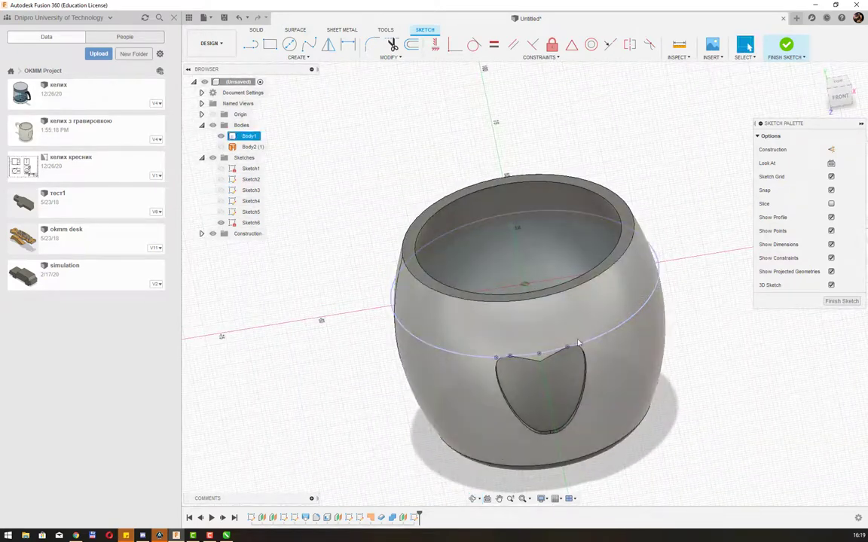
Finish the sketch and clear the cup body selection
{"action": "left_click", "coordinate": [787, 51]}
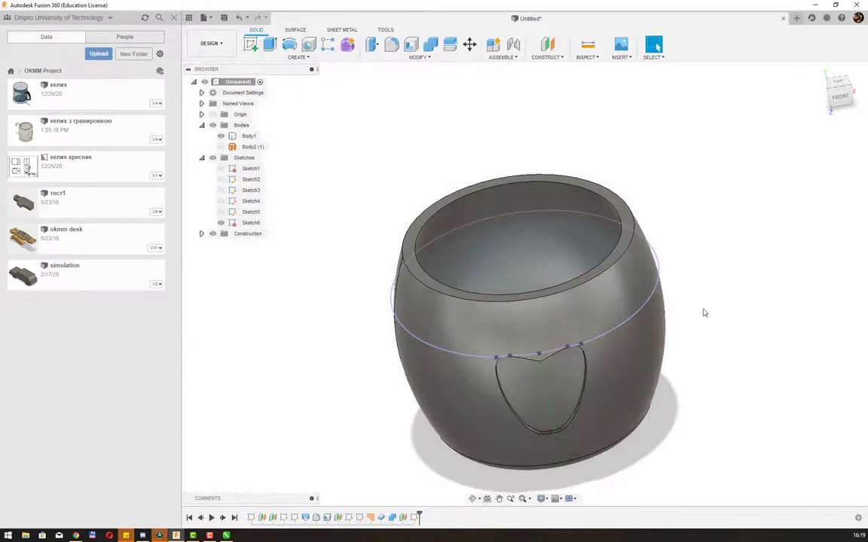
{"action": "mouse_move", "coordinate": [703, 310]}
{"action": "middle_mouse_down", "text": "shift"}
{"action": "mouse_move", "coordinate": [704, 377]}
{"action": "mouse_move", "coordinate": [601, 304]}
{"action": "mouse_move", "coordinate": [687, 323]}
{"action": "mouse_move", "coordinate": [733, 350]}
{"action": "mouse_move", "coordinate": [725, 324]}
{"action": "mouse_move", "coordinate": [635, 278]}
{"action": "mouse_move", "coordinate": [718, 285]}
{"action": "mouse_move", "coordinate": [729, 296]}
{"action": "mouse_move", "coordinate": [645, 300]}
{"action": "mouse_move", "coordinate": [652, 295]}
{"action": "mouse_move", "coordinate": [672, 305]}
{"action": "mouse_move", "coordinate": [652, 300]}
{"action": "mouse_move", "coordinate": [717, 252]}
{"action": "middle_mouse_up", "text": "shift"}
{"action": "left_click", "coordinate": [717, 251]}
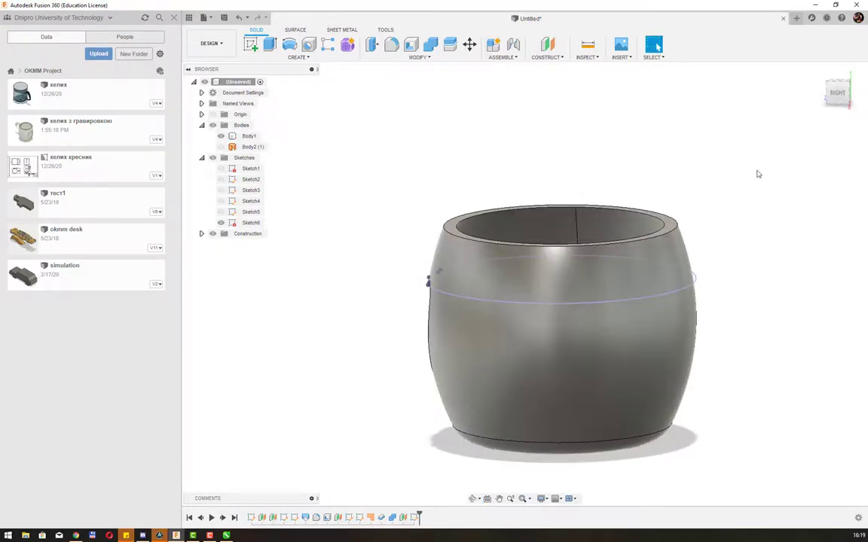
{"action": "left_click", "coordinate": [588, 58]}
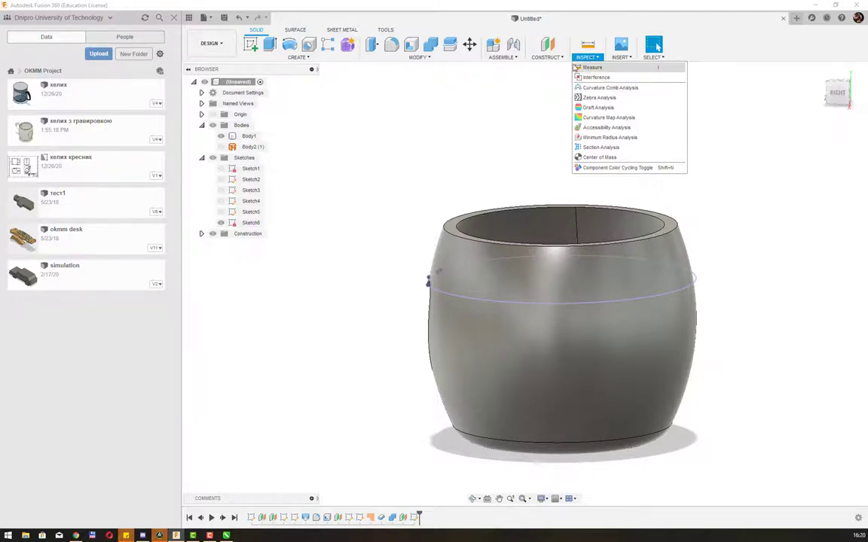
{"action": "left_click", "coordinate": [586, 57]}
Add an offset plane 0.00 mm from the YZ origin plane through the cup
{"action": "left_click", "coordinate": [543, 58]}
{"action": "left_click", "coordinate": [548, 67]}
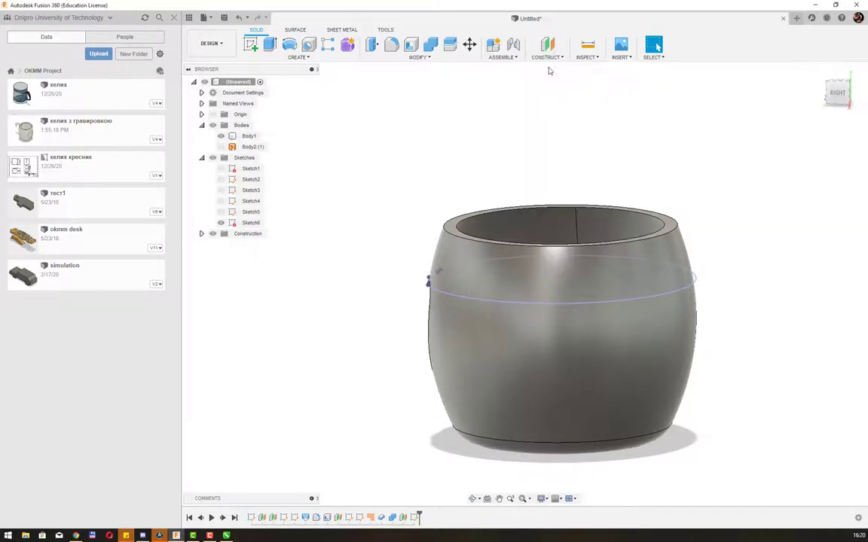
{"action": "middle_click_drag", "start_coordinate": [634, 197], "coordinate": [729, 294], "text": "shift"}
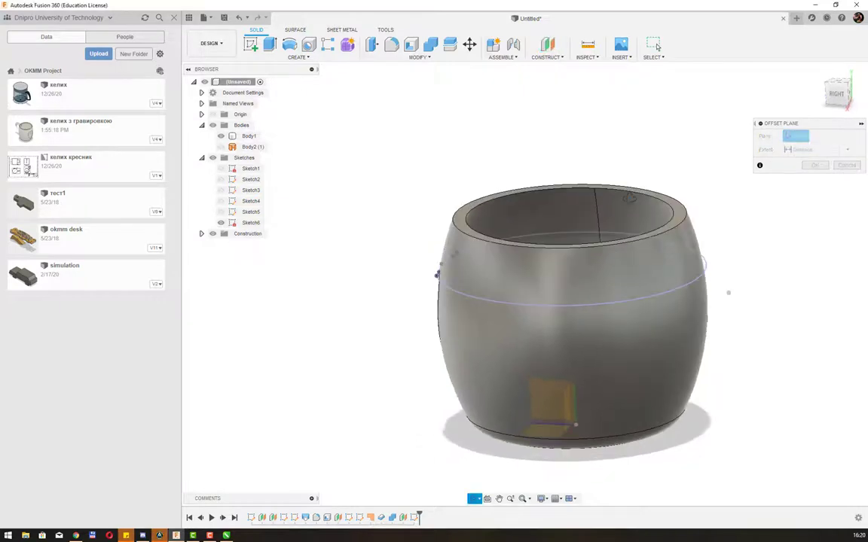
{"action": "left_click", "coordinate": [545, 399]}
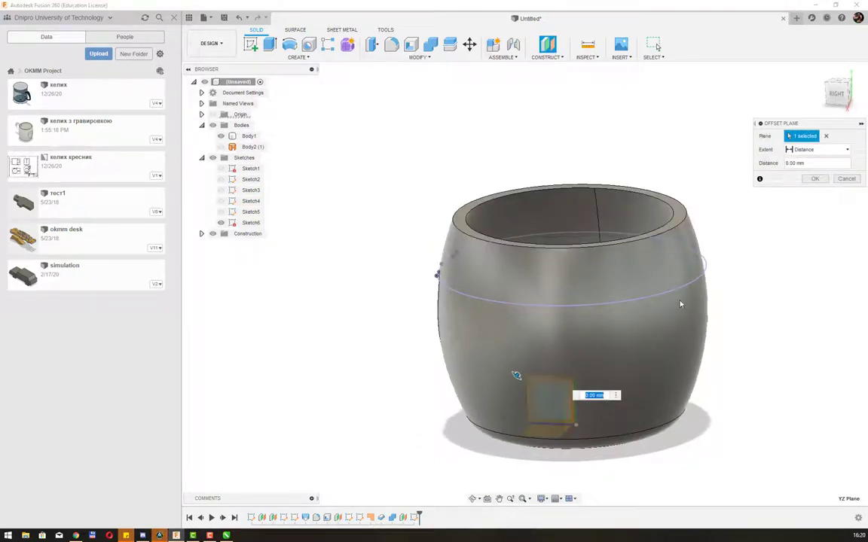
{"action": "mouse_move", "coordinate": [589, 353]}
{"action": "middle_mouse_down", "text": "shift"}
{"action": "mouse_move", "coordinate": [645, 295]}
{"action": "mouse_move", "coordinate": [664, 304]}
{"action": "middle_mouse_up", "text": "shift"}
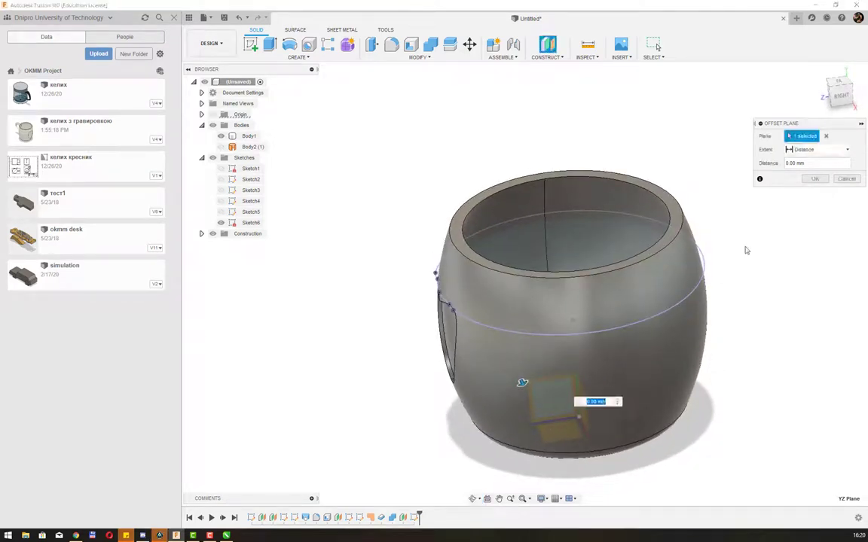
{"action": "left_click", "coordinate": [815, 178]}
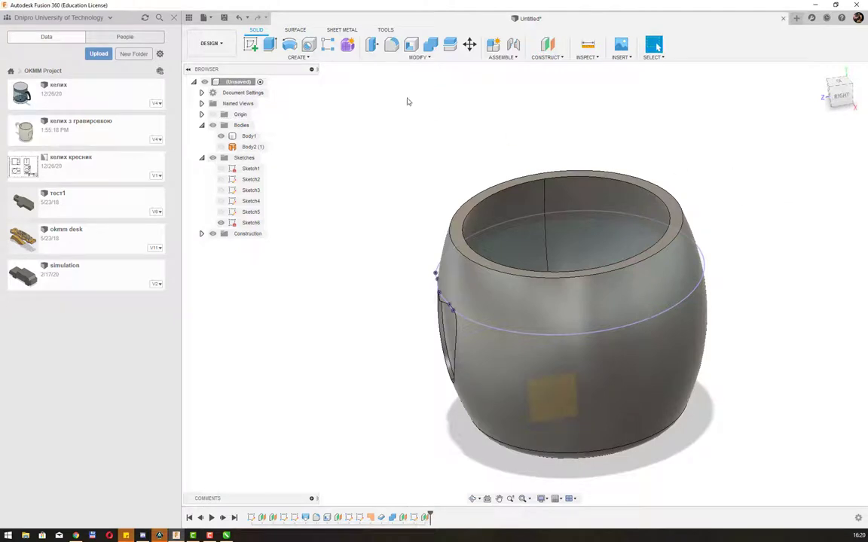
Sketch on the offset plane, project Body1's silhouette into it, and finish the sketch
{"action": "left_click", "coordinate": [251, 45]}
{"action": "left_click", "coordinate": [555, 395]}
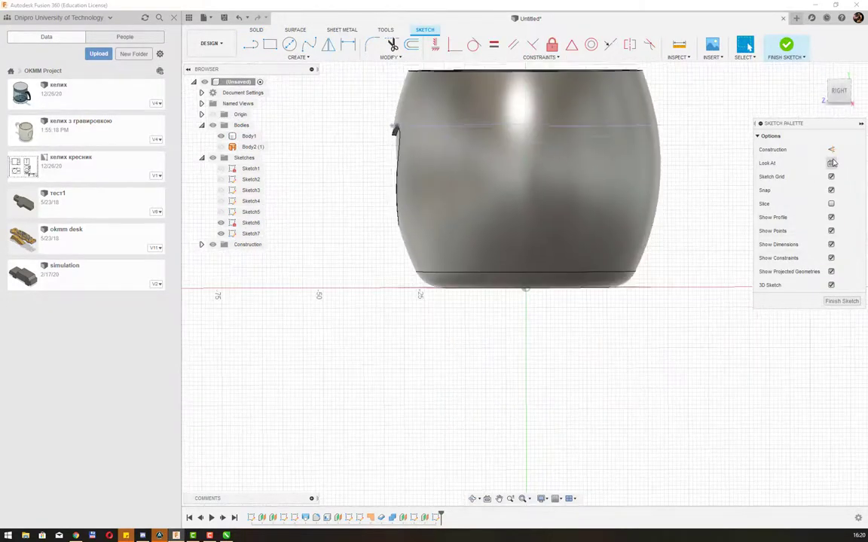
{"action": "middle_click_drag", "start_coordinate": [600, 151], "coordinate": [593, 246]}
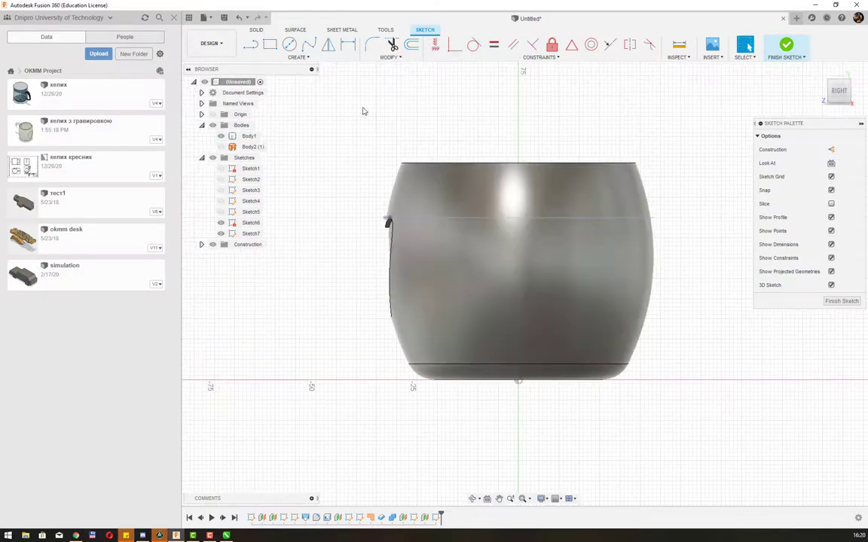
{"action": "left_click", "coordinate": [274, 60]}
{"action": "mouse_move", "coordinate": [269, 218]}
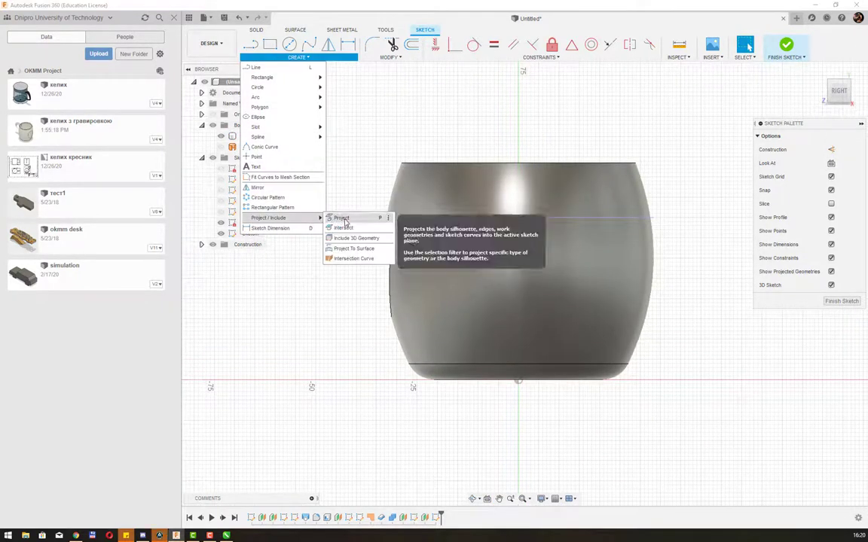
{"action": "left_click", "coordinate": [341, 219]}
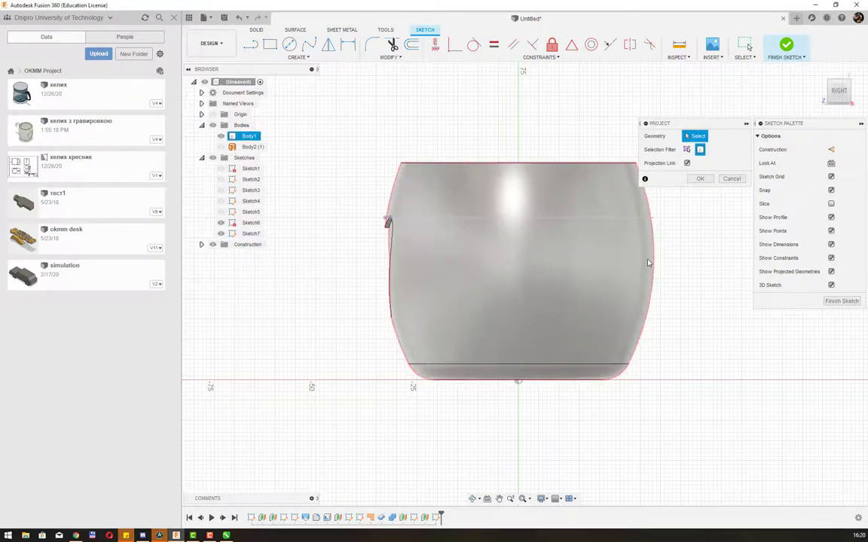
{"action": "left_click", "coordinate": [650, 263]}
{"action": "left_click", "coordinate": [701, 179]}
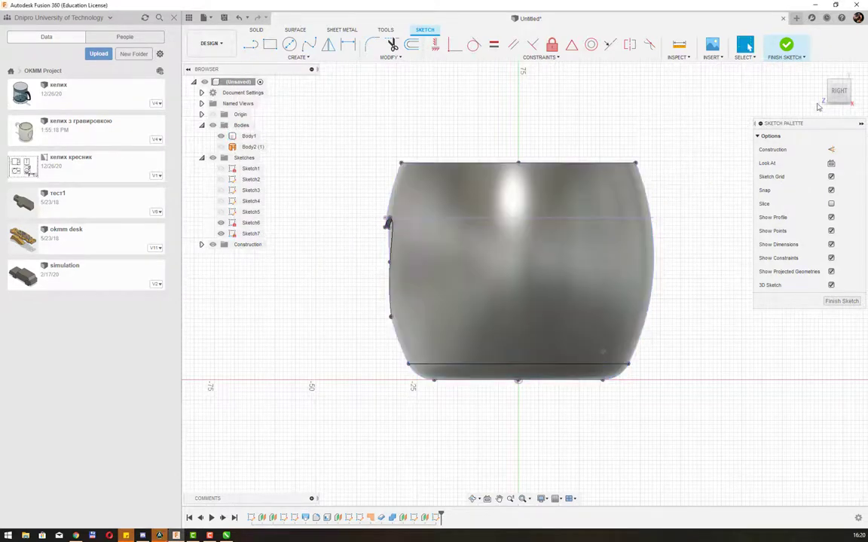
{"action": "left_click", "coordinate": [785, 47]}
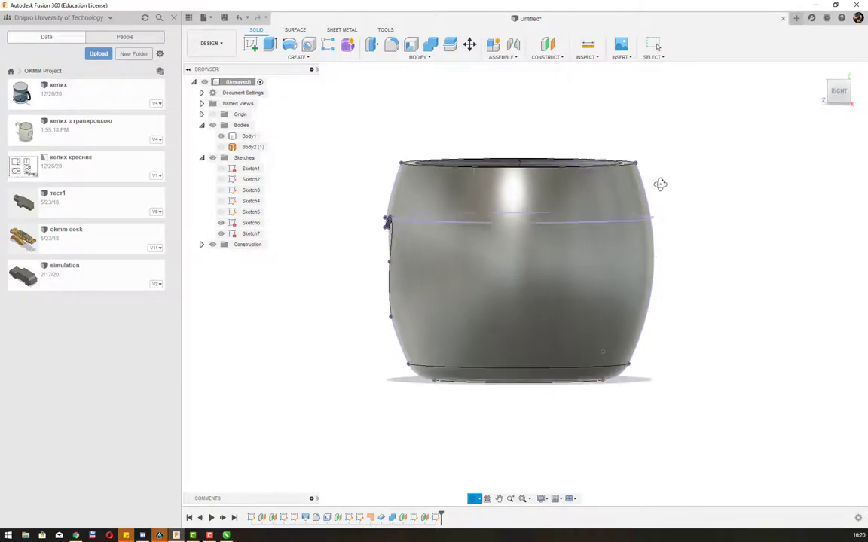
{"action": "mouse_move", "coordinate": [660, 184]}
{"action": "middle_mouse_down", "text": "shift"}
{"action": "mouse_move", "coordinate": [647, 219]}
{"action": "mouse_move", "coordinate": [666, 207]}
{"action": "mouse_move", "coordinate": [638, 184]}
{"action": "mouse_move", "coordinate": [641, 171]}
{"action": "mouse_move", "coordinate": [654, 186]}
{"action": "mouse_move", "coordinate": [679, 187]}
{"action": "mouse_move", "coordinate": [645, 190]}
{"action": "mouse_move", "coordinate": [641, 220]}
{"action": "middle_mouse_up", "text": "shift"}
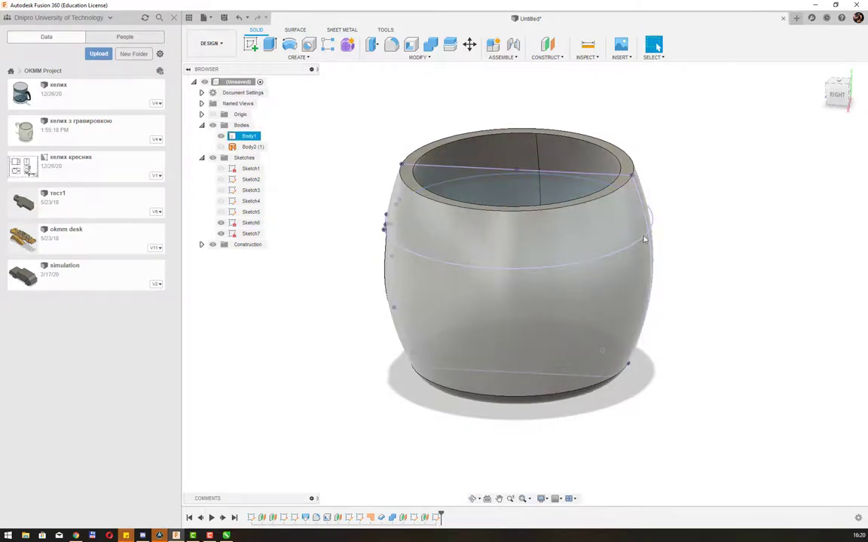
{"action": "left_click", "coordinate": [546, 58]}
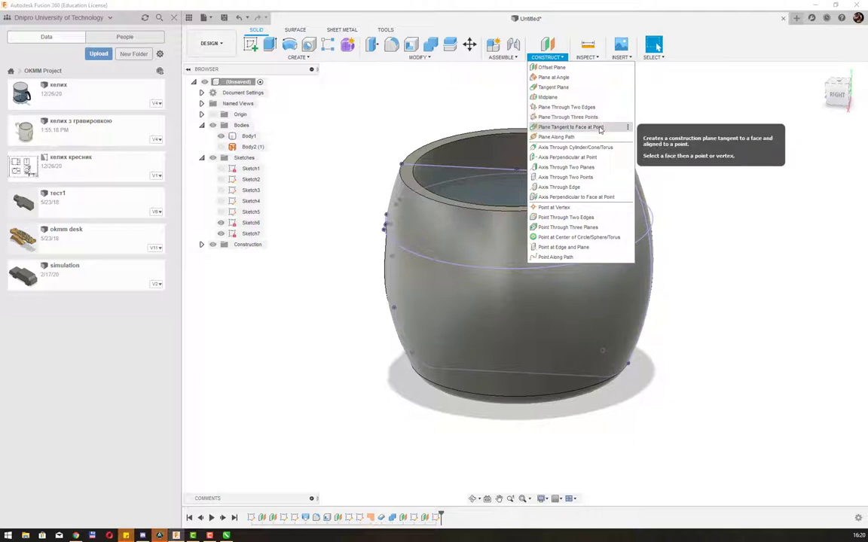
Start a tangent plane and select the cup's curved outer face
{"action": "left_click", "coordinate": [600, 128]}
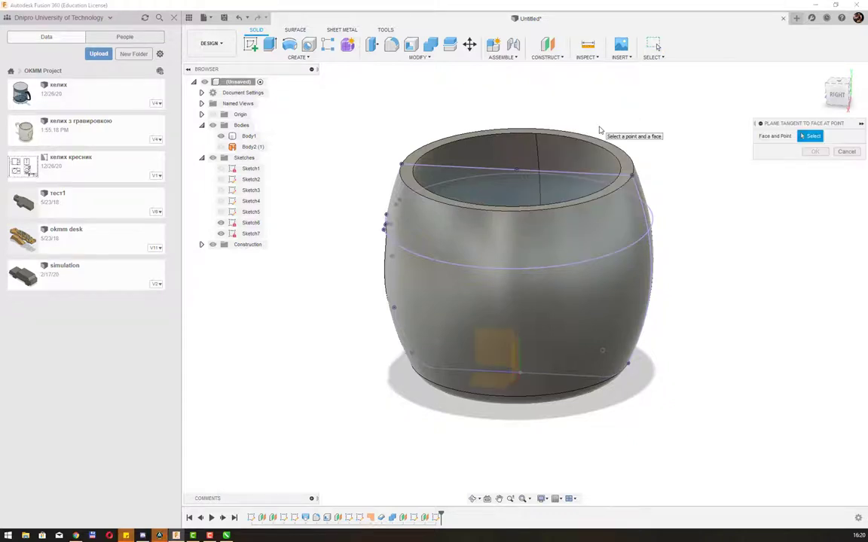
{"action": "left_click", "coordinate": [646, 236]}
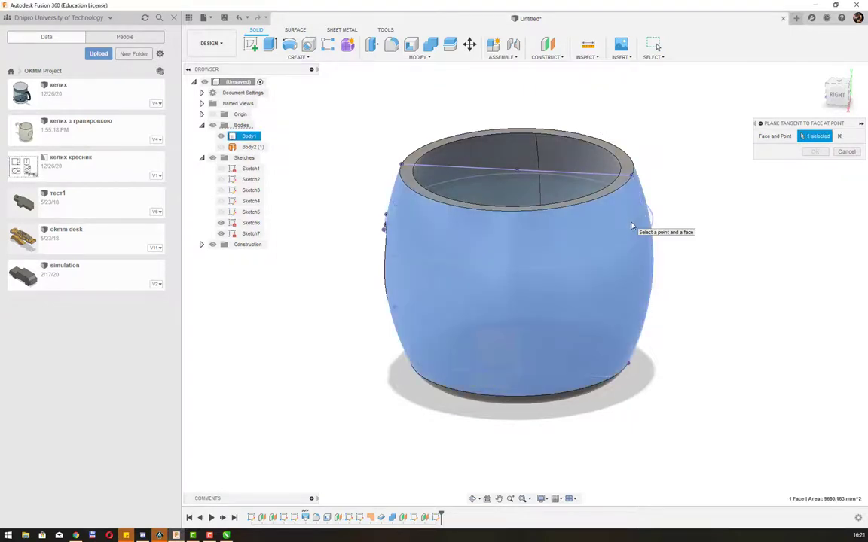
{"action": "left_click", "coordinate": [648, 236]}
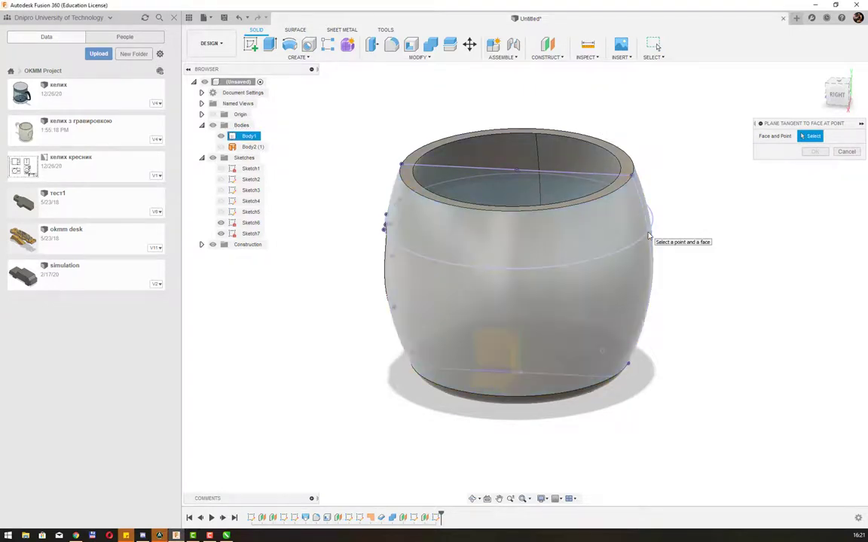
{"action": "left_click", "coordinate": [647, 235]}
{"action": "left_click", "coordinate": [648, 235]}
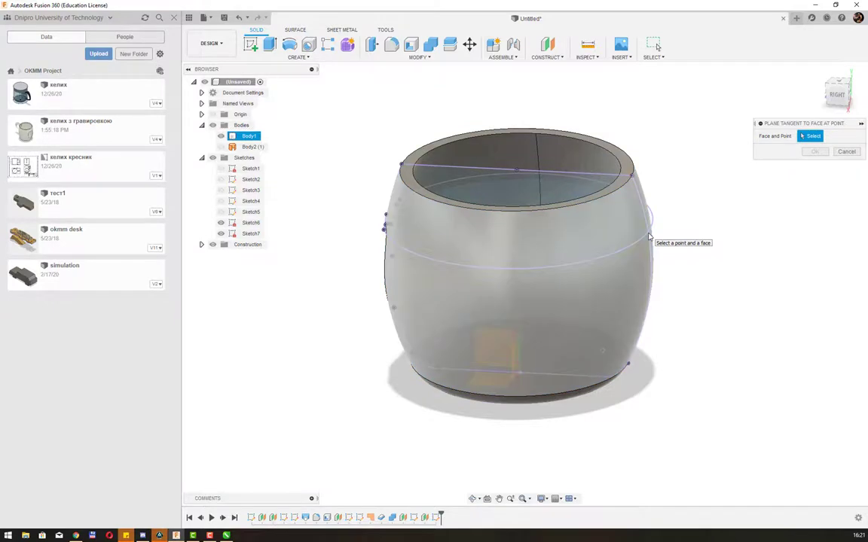
{"action": "left_click", "coordinate": [648, 235]}
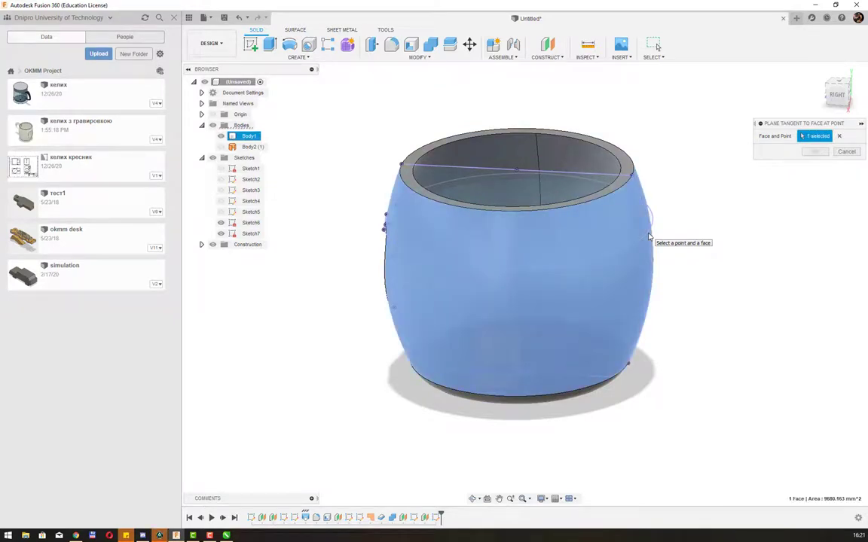
{"action": "middle_click_drag", "start_coordinate": [698, 219], "coordinate": [692, 210], "text": "shift"}
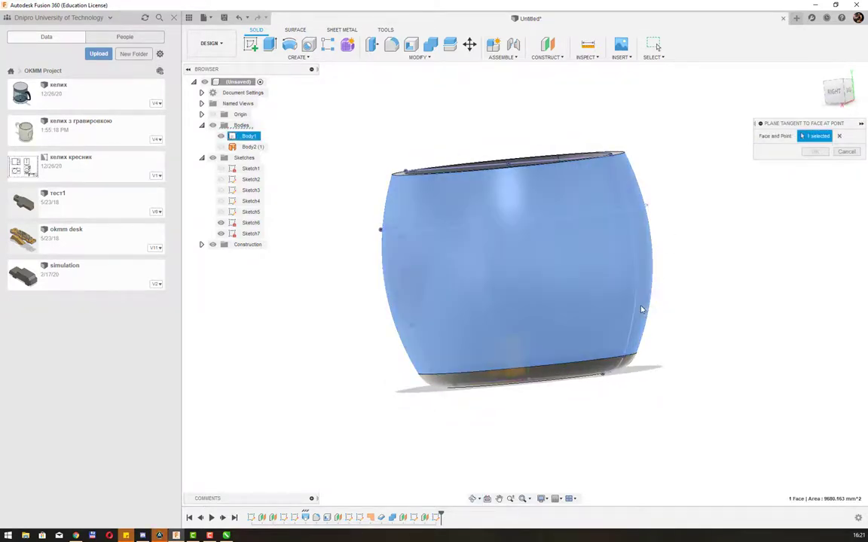
Anchor the tangent plane at a point on the top rim and confirm it
{"action": "left_click", "coordinate": [624, 358]}
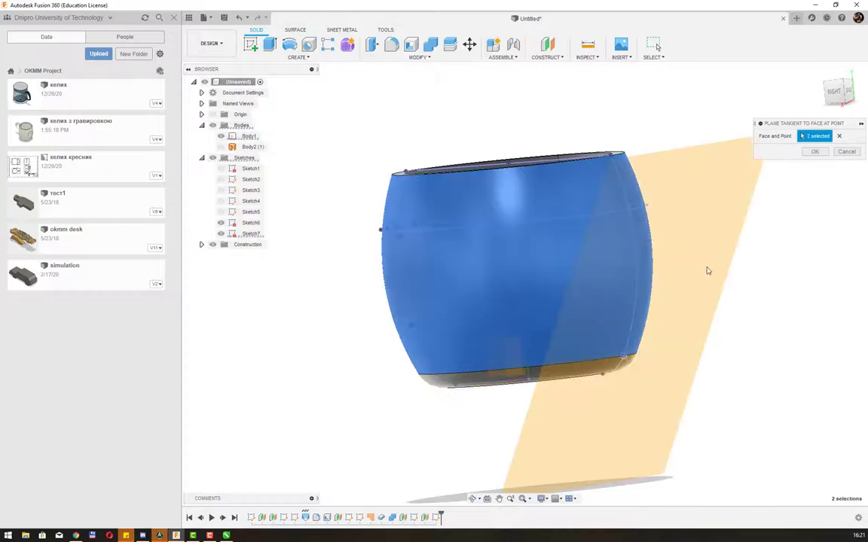
{"action": "mouse_move", "coordinate": [707, 270]}
{"action": "middle_mouse_down", "text": "shift"}
{"action": "mouse_move", "coordinate": [714, 280]}
{"action": "mouse_move", "coordinate": [723, 266]}
{"action": "mouse_move", "coordinate": [755, 275]}
{"action": "mouse_move", "coordinate": [722, 272]}
{"action": "middle_mouse_up", "text": "shift"}
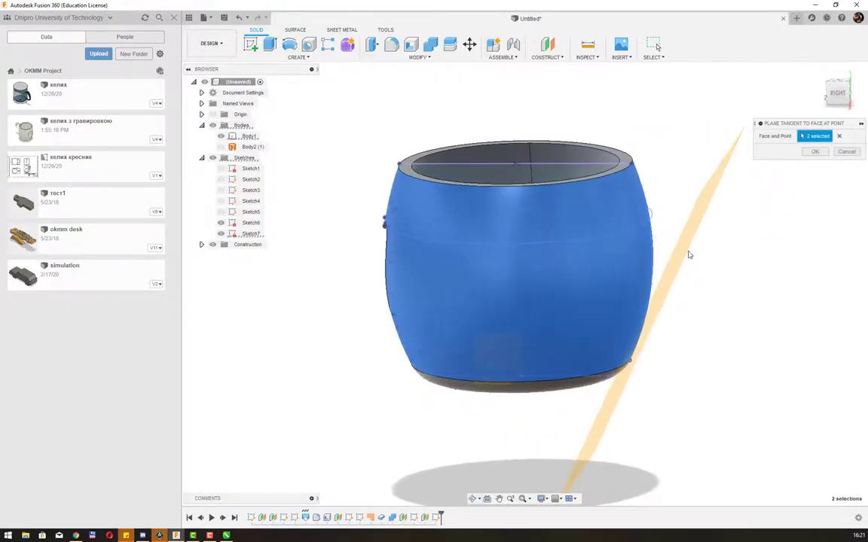
{"action": "left_click", "coordinate": [633, 167]}
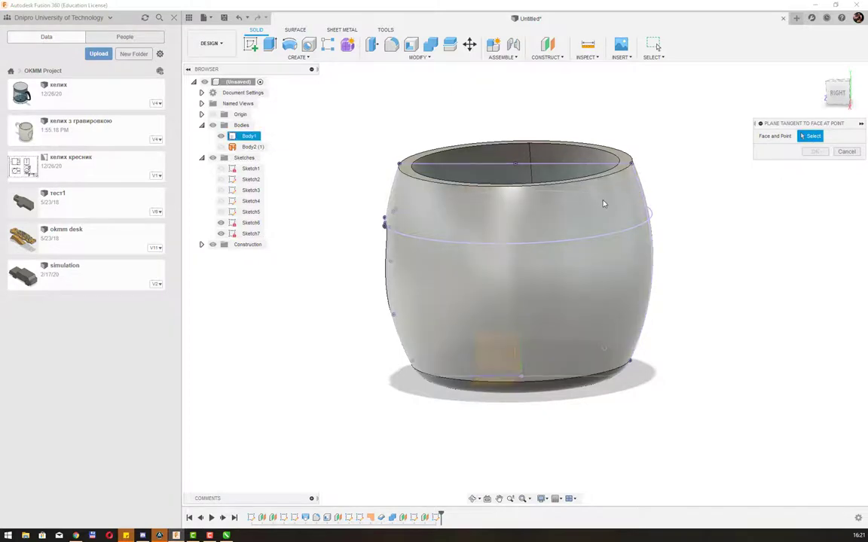
{"action": "left_click", "coordinate": [632, 166]}
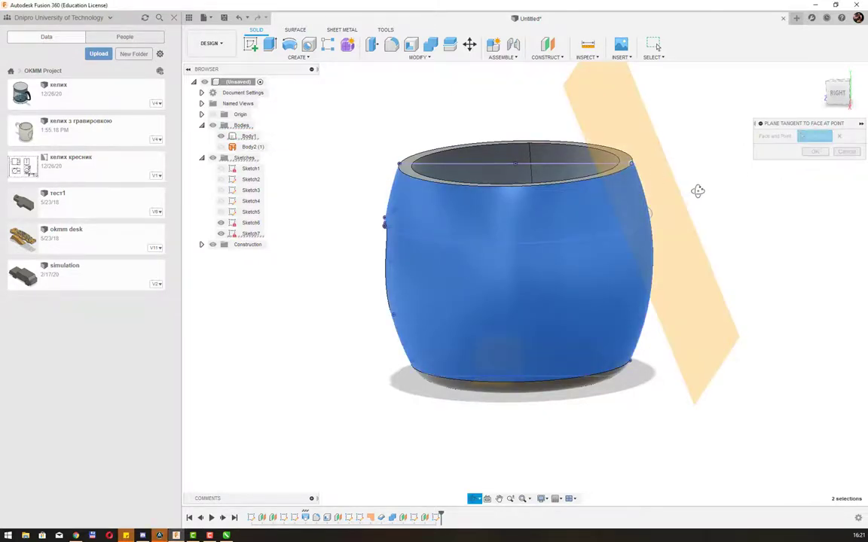
{"action": "mouse_move", "coordinate": [697, 190]}
{"action": "middle_mouse_down", "text": "shift"}
{"action": "mouse_move", "coordinate": [713, 182]}
{"action": "mouse_move", "coordinate": [665, 192]}
{"action": "mouse_move", "coordinate": [703, 163]}
{"action": "mouse_move", "coordinate": [695, 196]}
{"action": "mouse_move", "coordinate": [697, 188]}
{"action": "middle_mouse_up", "text": "shift"}
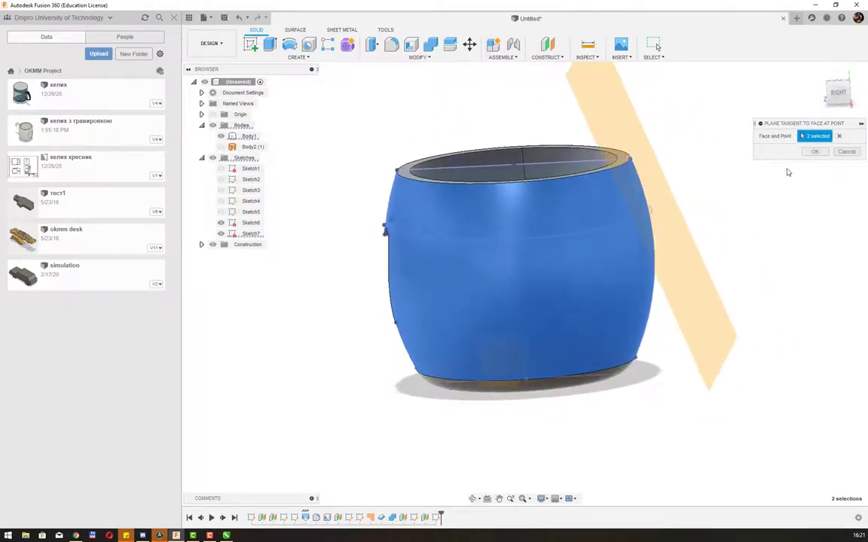
{"action": "left_click", "coordinate": [812, 153]}
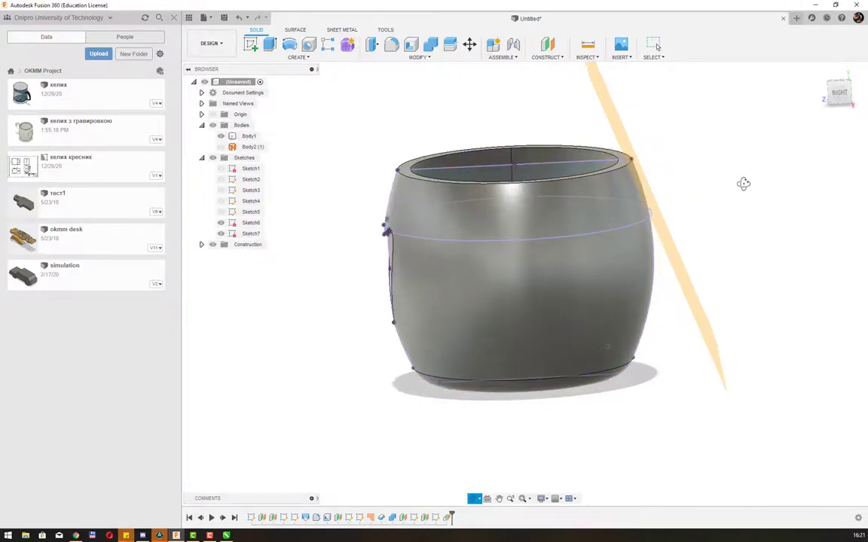
{"action": "middle_click_drag", "start_coordinate": [738, 184], "coordinate": [732, 182], "text": "shift"}
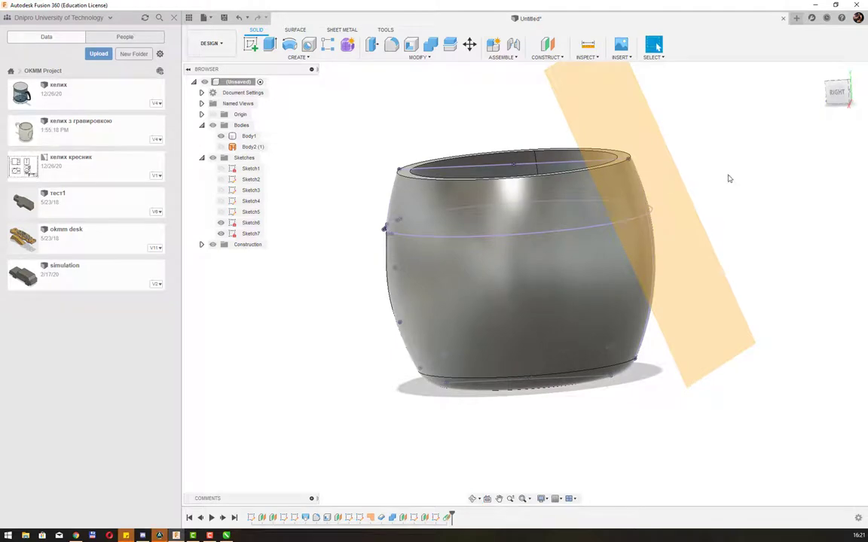
{"action": "mouse_move", "coordinate": [709, 158]}
{"action": "middle_mouse_down", "text": "shift"}
{"action": "mouse_move", "coordinate": [728, 151]}
{"action": "mouse_move", "coordinate": [720, 149]}
{"action": "middle_mouse_up", "text": "shift"}
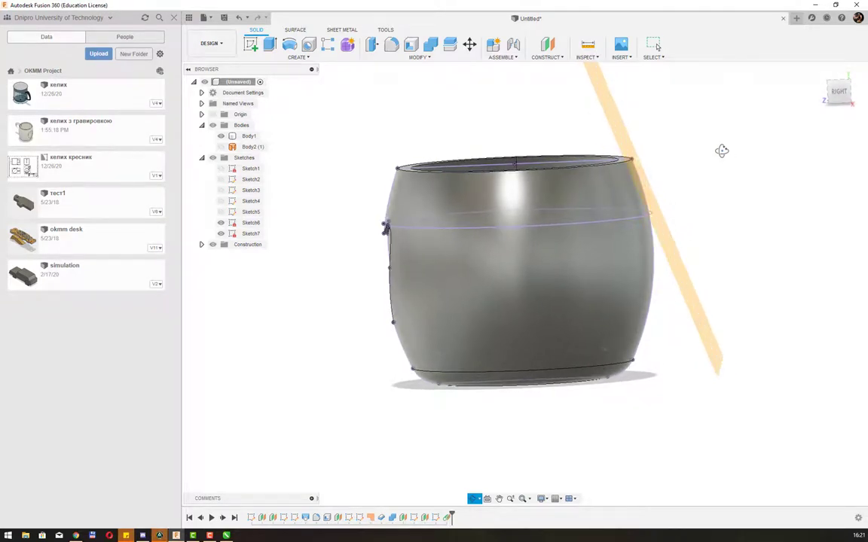
Add a plane offset 11.111 mm outward from the tangent plane
{"action": "left_click", "coordinate": [546, 56]}
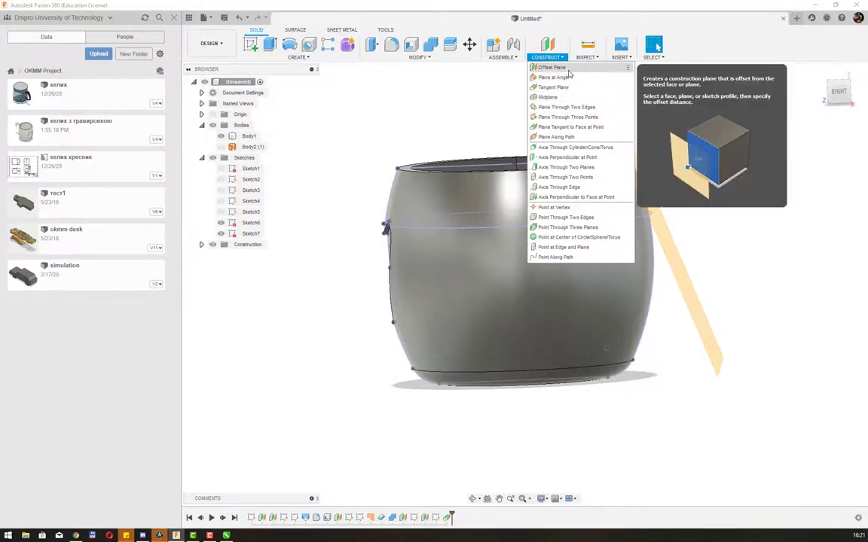
{"action": "left_click", "coordinate": [559, 67]}
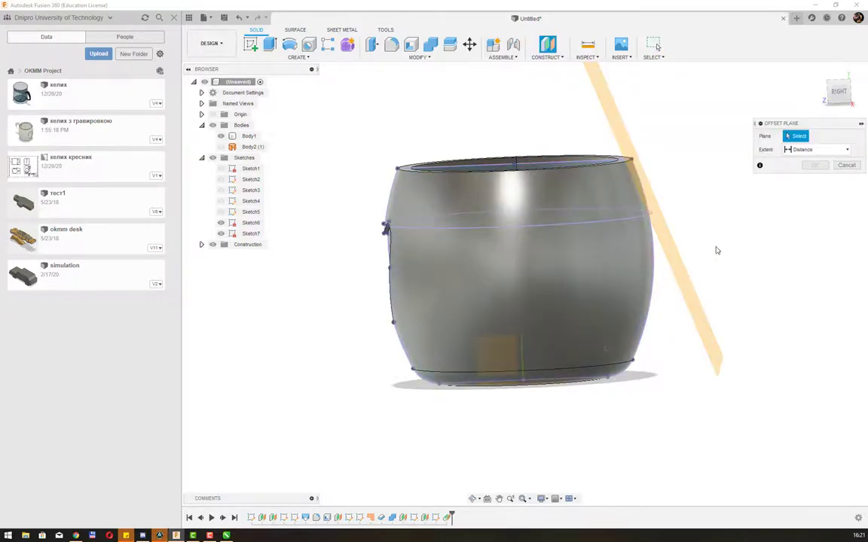
{"action": "middle_click_drag", "start_coordinate": [715, 247], "coordinate": [631, 285]}
{"action": "left_click", "coordinate": [614, 301]}
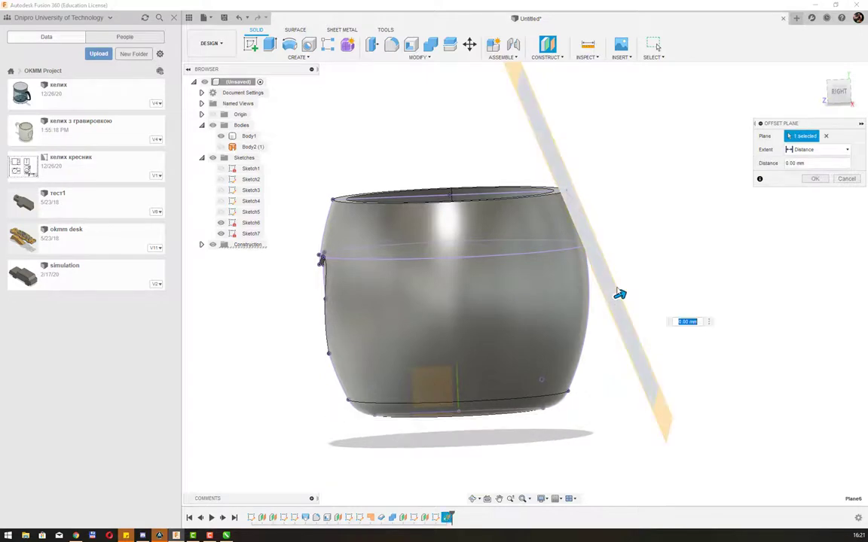
{"action": "mouse_move", "coordinate": [620, 295]}
{"action": "left_mouse_down"}
{"action": "mouse_move", "coordinate": [633, 282]}
{"action": "mouse_move", "coordinate": [671, 287]}
{"action": "left_mouse_up"}
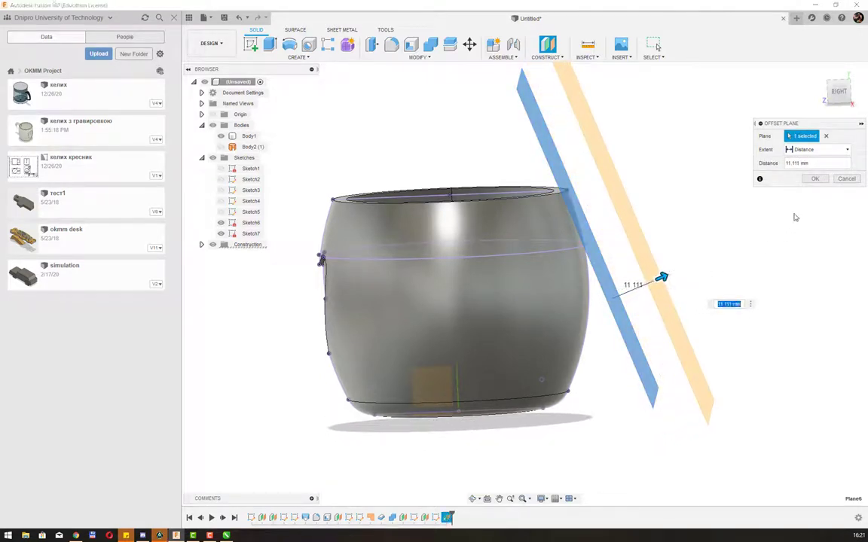
{"action": "left_click", "coordinate": [813, 180]}
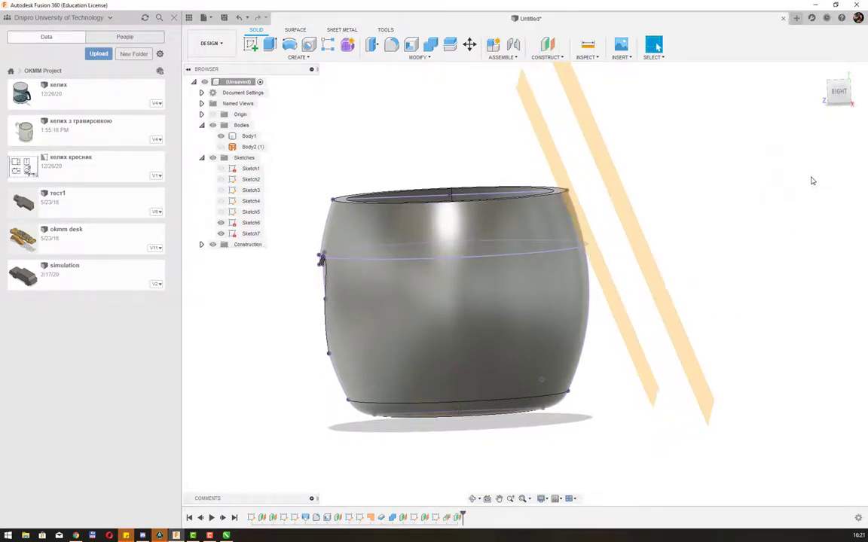
Add a second parallel plane offset 6.681 mm
{"action": "left_click", "coordinate": [549, 59]}
{"action": "left_click", "coordinate": [562, 66]}
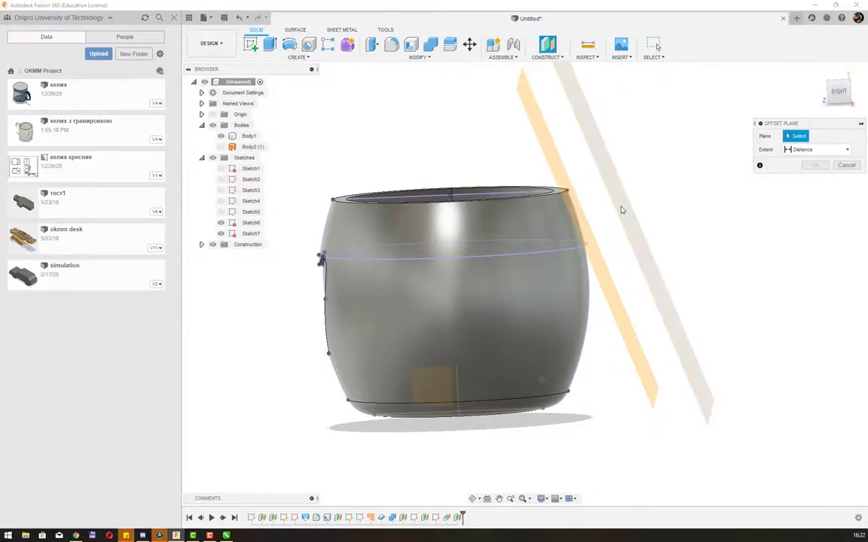
{"action": "left_click", "coordinate": [621, 210]}
{"action": "left_click_drag", "start_coordinate": [625, 199], "coordinate": [655, 193]}
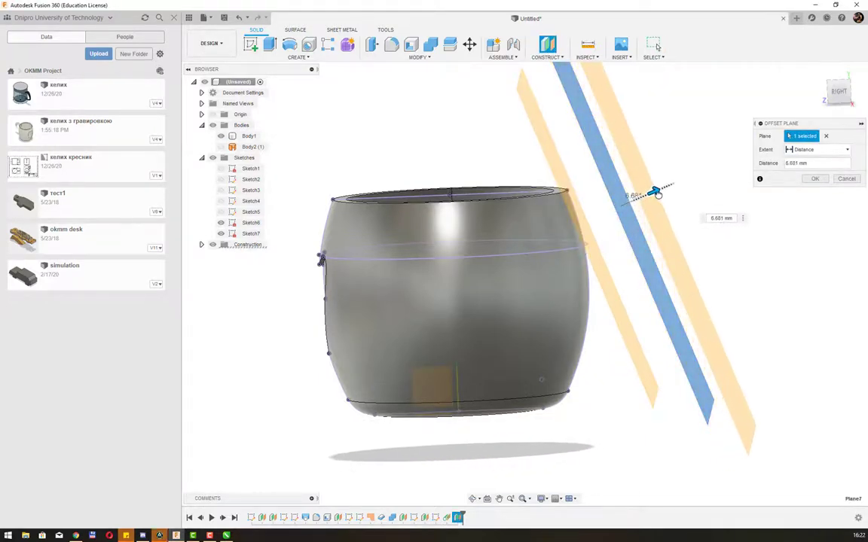
{"action": "left_click", "coordinate": [721, 218]}
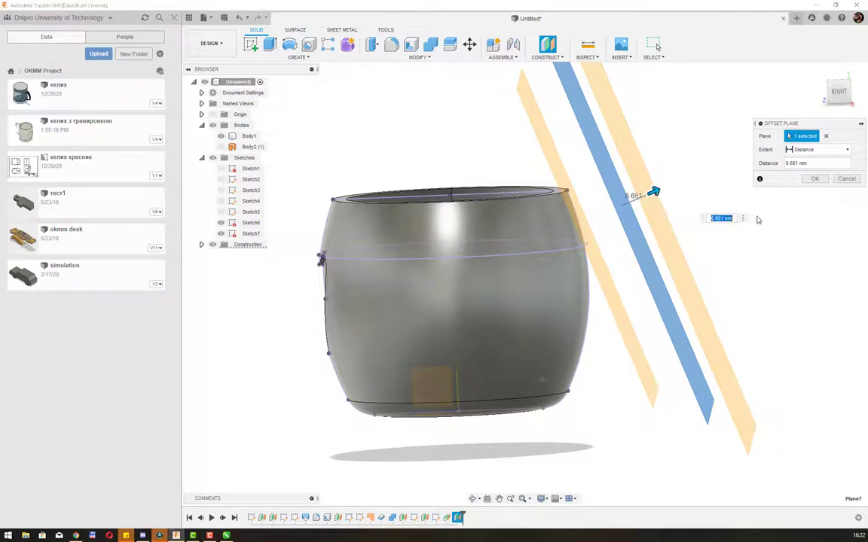
{"action": "left_click", "coordinate": [813, 178]}
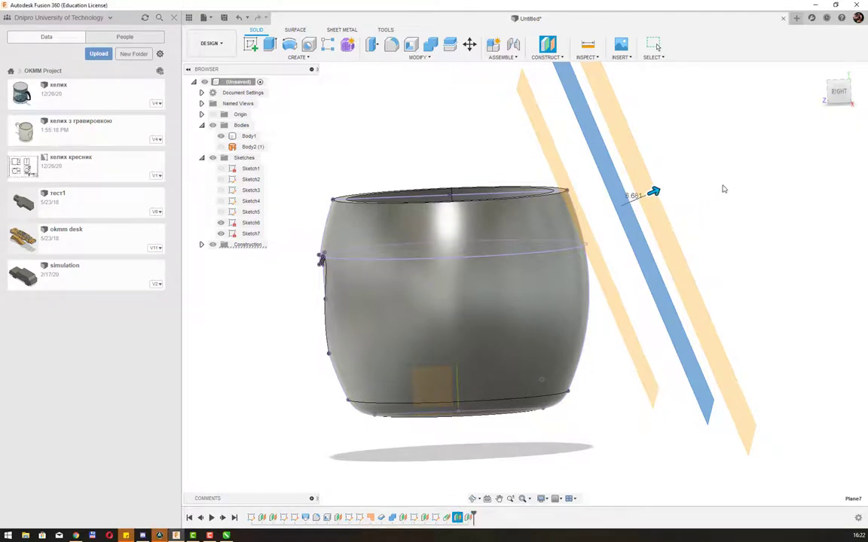
{"action": "middle_click_drag", "start_coordinate": [709, 184], "coordinate": [597, 203], "text": "shift"}
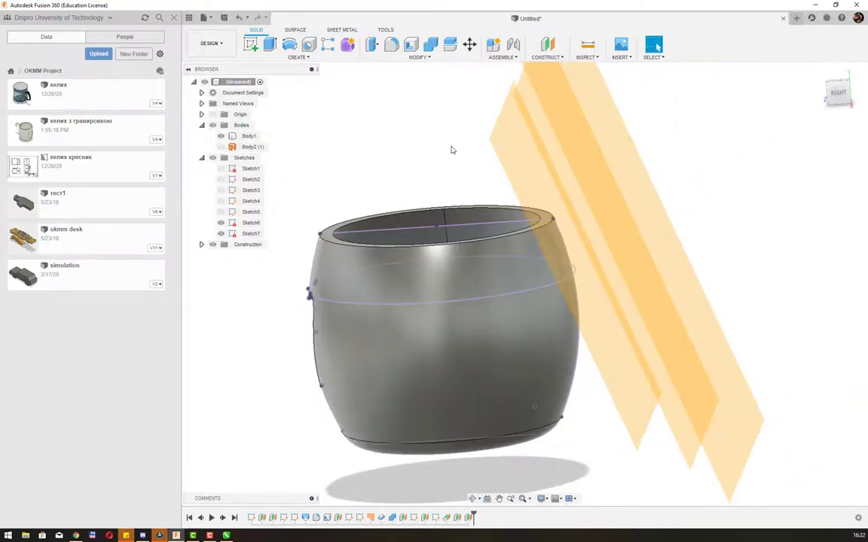
Create Sketch8 on the chosen offset plane, viewed head-on, and finish it with no circle drawn
{"action": "left_click", "coordinate": [508, 140]}
{"action": "left_click", "coordinate": [251, 43]}
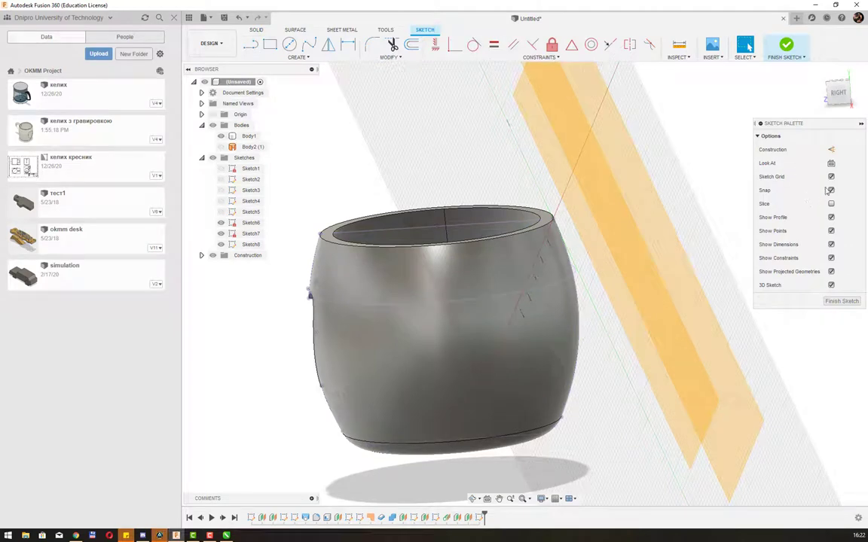
{"action": "left_click", "coordinate": [831, 163]}
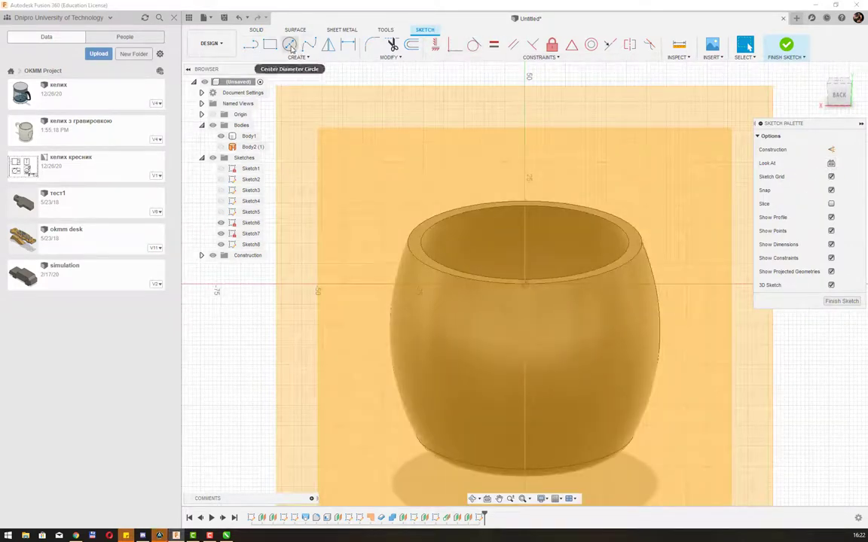
{"action": "left_click", "coordinate": [289, 44]}
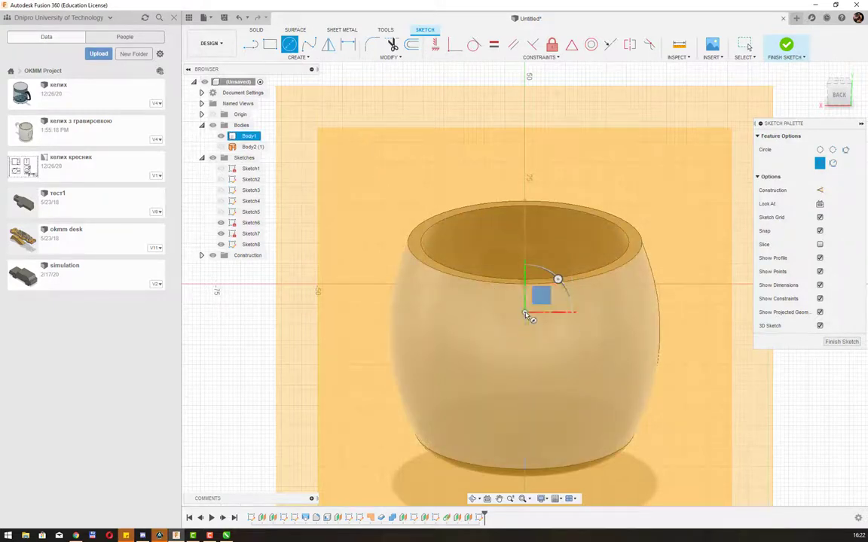
{"action": "left_click", "coordinate": [525, 312]}
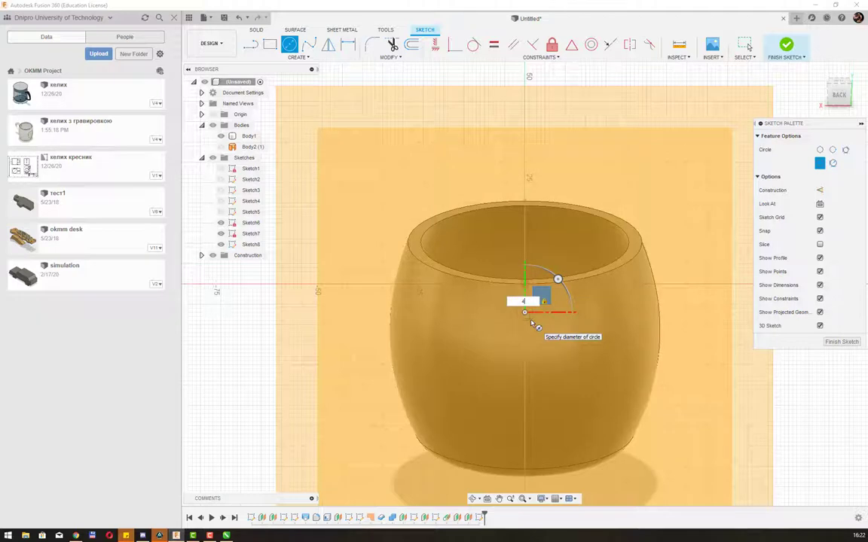
{"action": "key", "text": "Escape"}
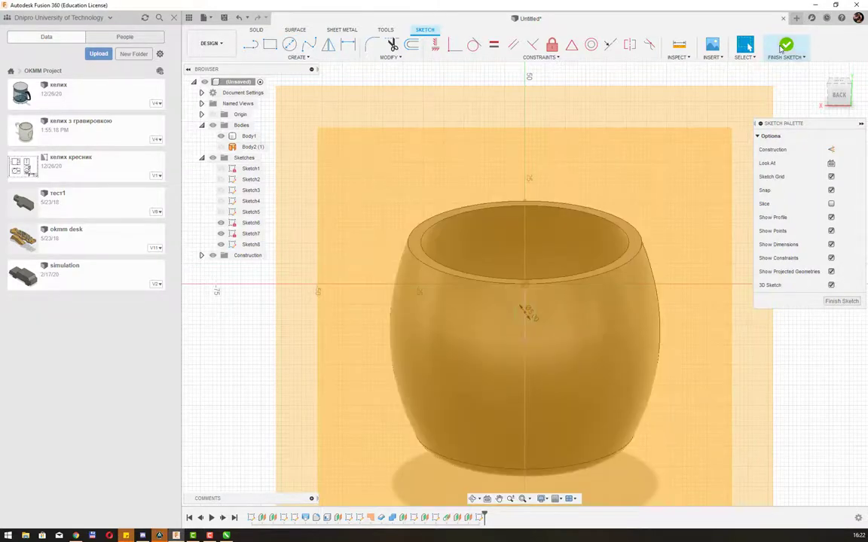
{"action": "left_click", "coordinate": [786, 47]}
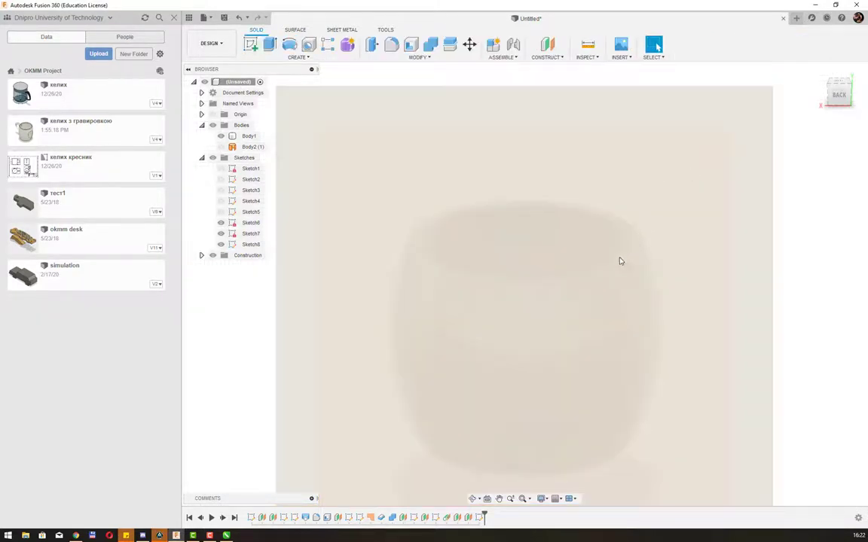
{"action": "mouse_move", "coordinate": [620, 260]}
{"action": "middle_mouse_down", "text": "shift"}
{"action": "mouse_move", "coordinate": [604, 269]}
{"action": "mouse_move", "coordinate": [678, 256]}
{"action": "middle_mouse_up", "text": "shift"}
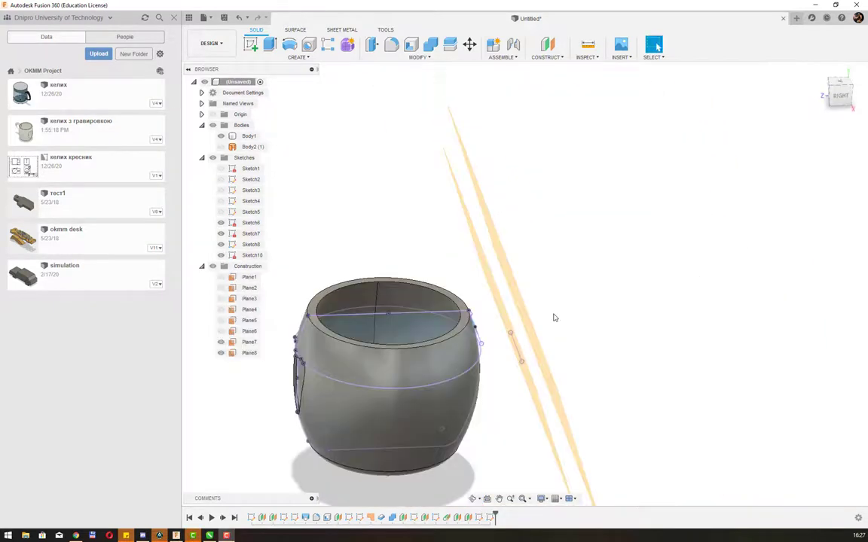
Hide the cup body, the top ellipse sketch and the cup outline sketch
{"action": "middle_click_drag", "start_coordinate": [554, 318], "coordinate": [614, 265], "text": "shift"}
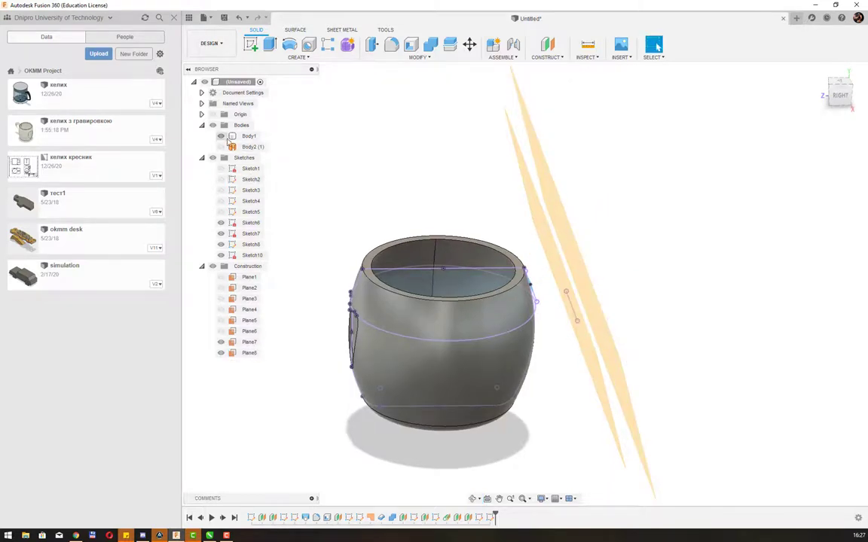
{"action": "left_click", "coordinate": [221, 137]}
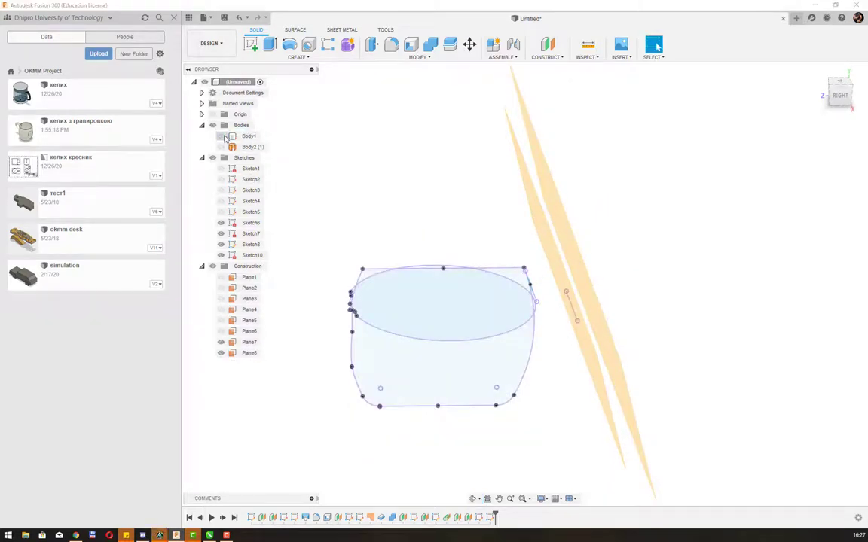
{"action": "left_click", "coordinate": [220, 223]}
{"action": "left_click", "coordinate": [221, 233]}
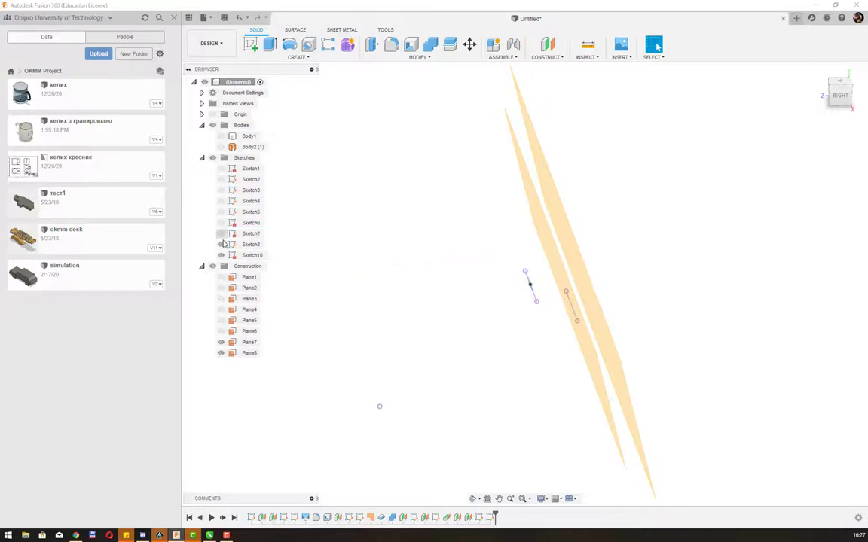
On Plane7, sketch a centre-point arc below the origin and finish the sketch
{"action": "left_click", "coordinate": [540, 221]}
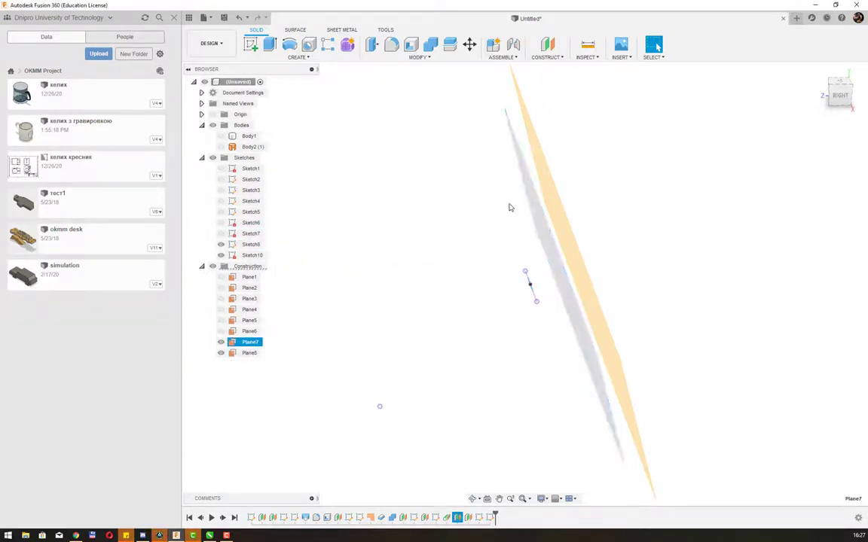
{"action": "left_click", "coordinate": [251, 44]}
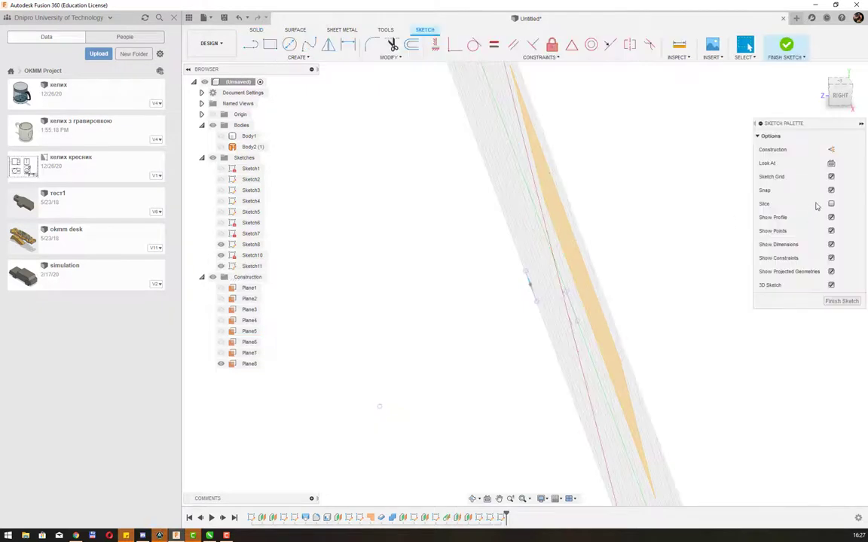
{"action": "left_click", "coordinate": [831, 163]}
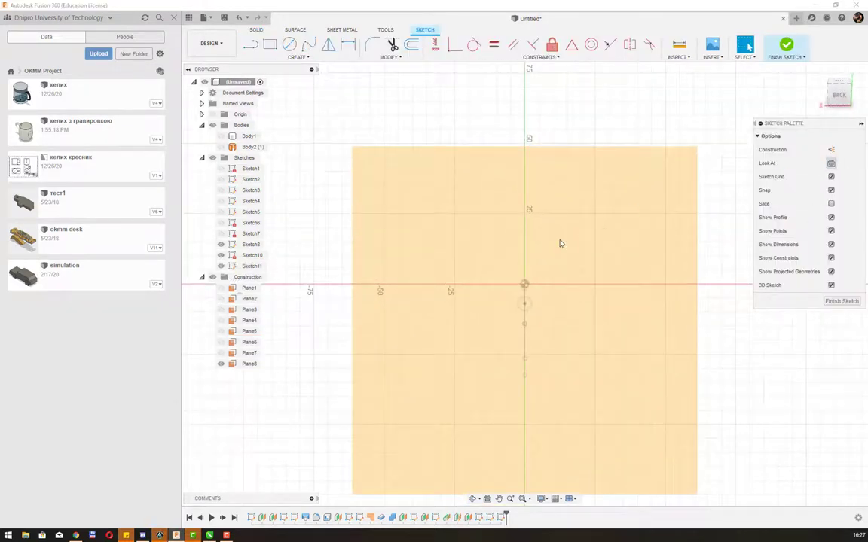
{"action": "left_click", "coordinate": [298, 58]}
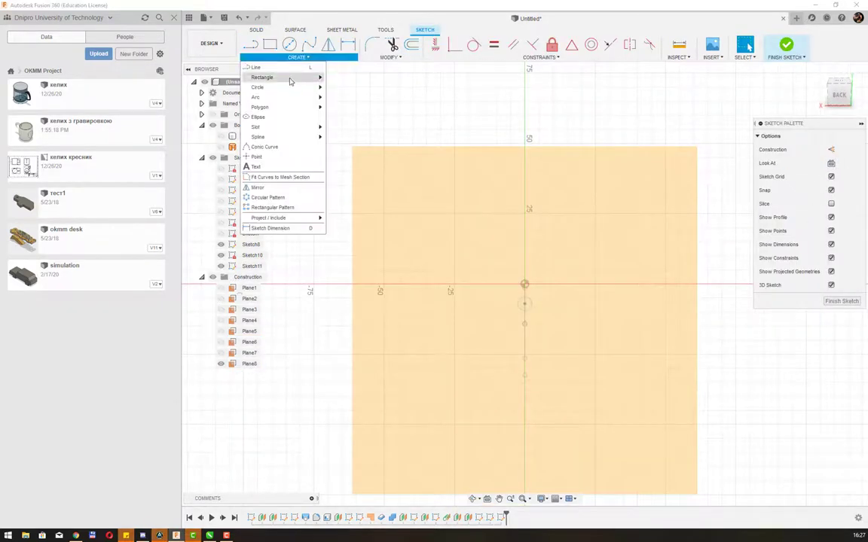
{"action": "left_click", "coordinate": [338, 121]}
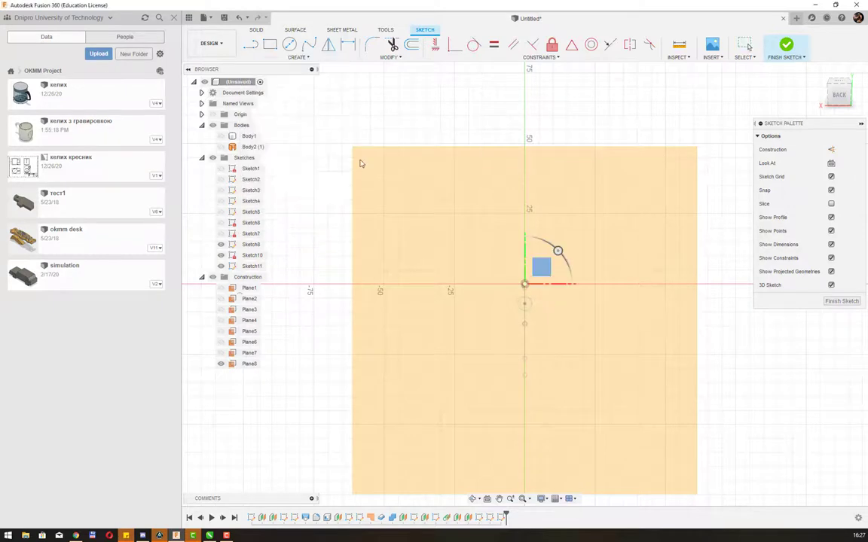
{"action": "left_click", "coordinate": [525, 325]}
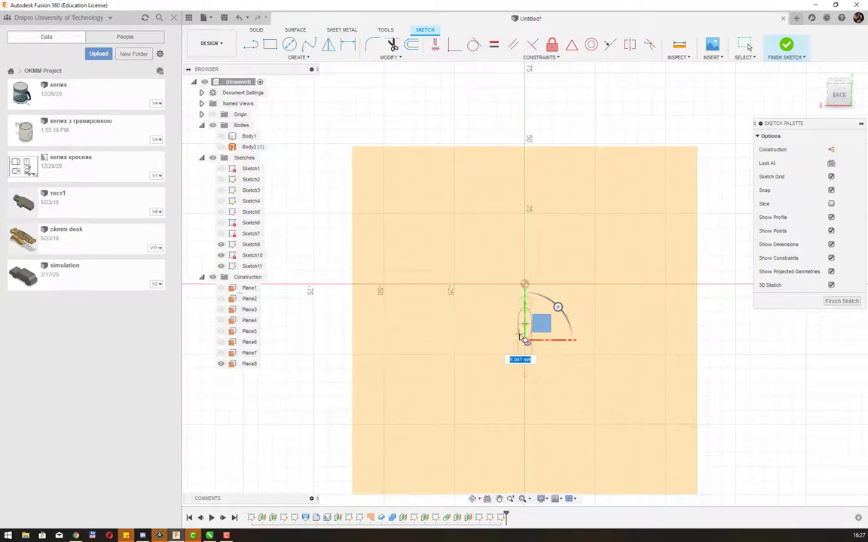
{"action": "left_click", "coordinate": [521, 336]}
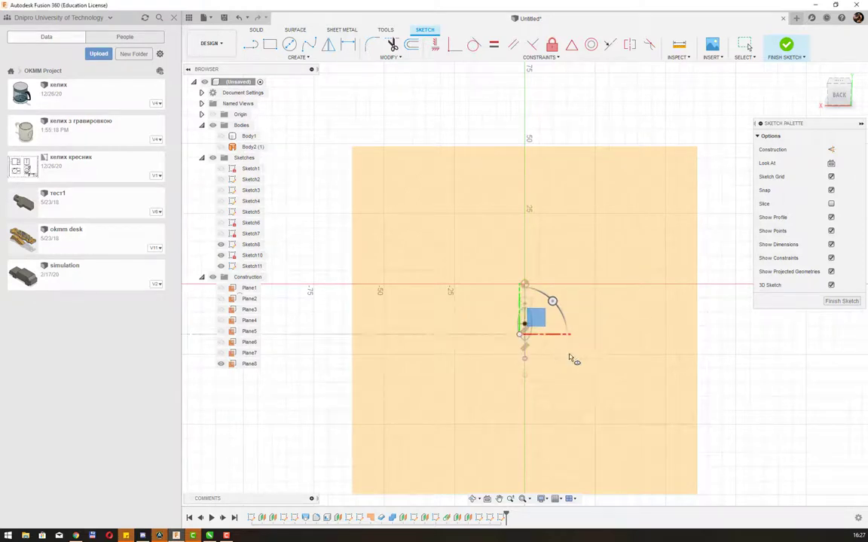
{"action": "left_click", "coordinate": [785, 45]}
{"action": "mouse_move", "coordinate": [581, 335]}
{"action": "middle_mouse_down", "text": "shift"}
{"action": "mouse_move", "coordinate": [681, 315]}
{"action": "mouse_move", "coordinate": [667, 308]}
{"action": "mouse_move", "coordinate": [660, 329]}
{"action": "mouse_move", "coordinate": [676, 316]}
{"action": "mouse_move", "coordinate": [654, 323]}
{"action": "middle_mouse_up", "text": "shift"}
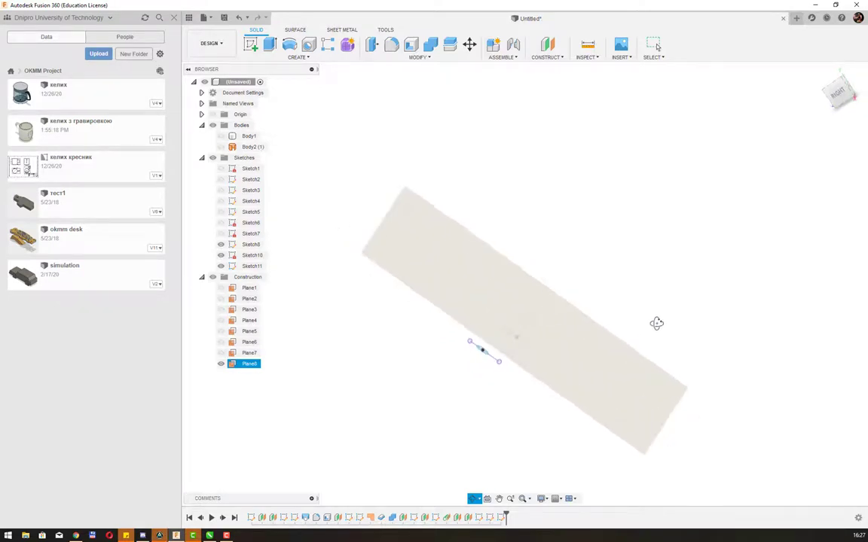
Sketch a small circle on Plane8 below the ellipse
{"action": "left_click", "coordinate": [592, 356]}
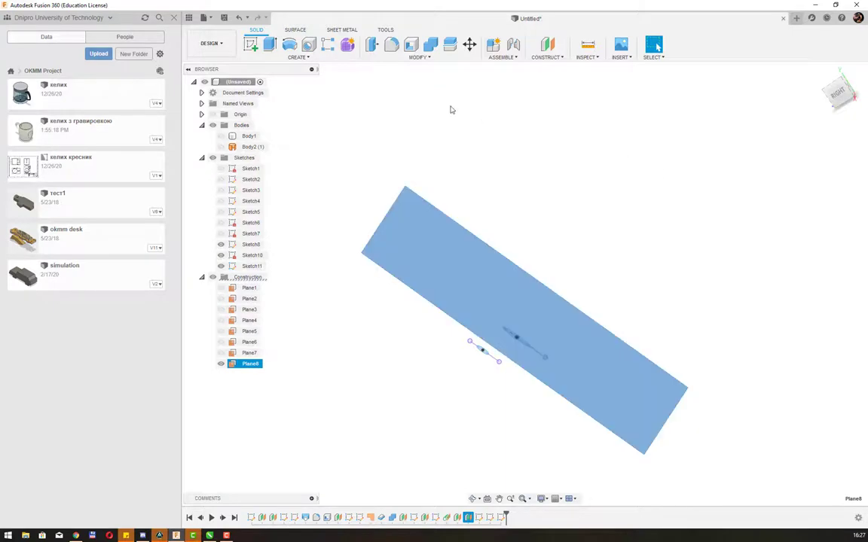
{"action": "left_click", "coordinate": [251, 46]}
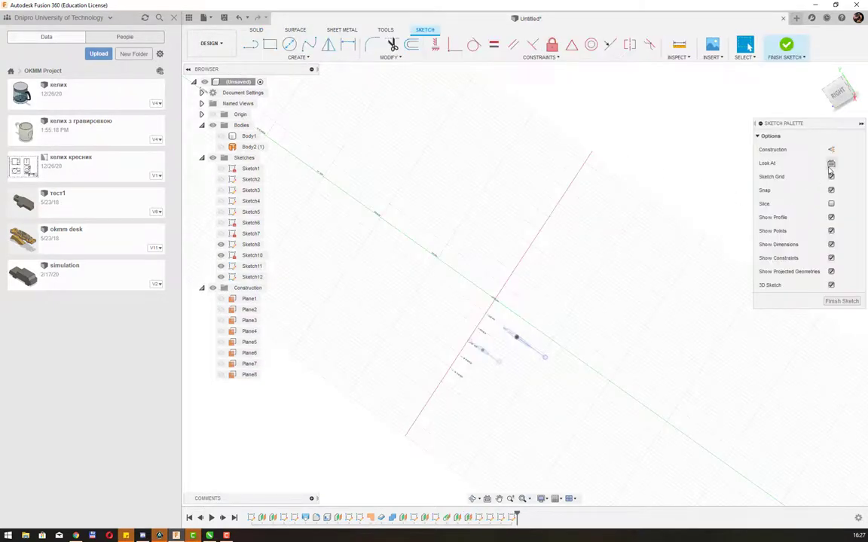
{"action": "left_click", "coordinate": [830, 163]}
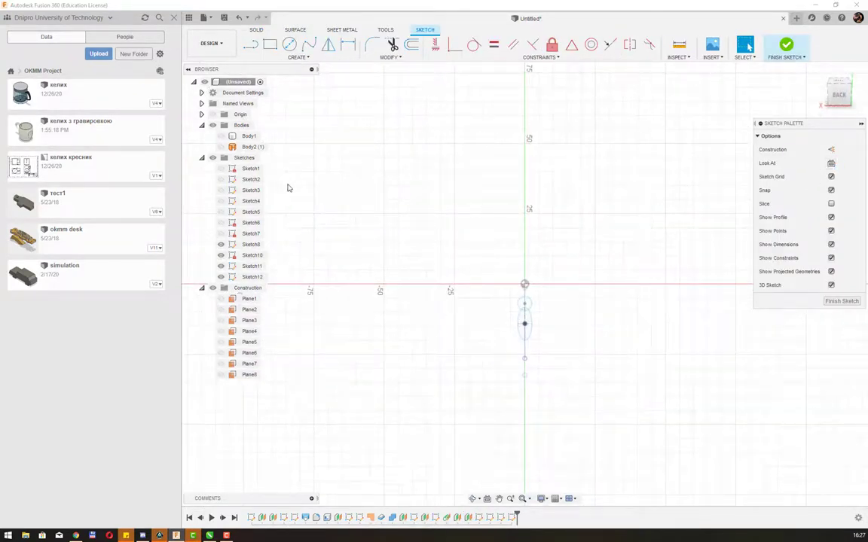
{"action": "left_click", "coordinate": [290, 44]}
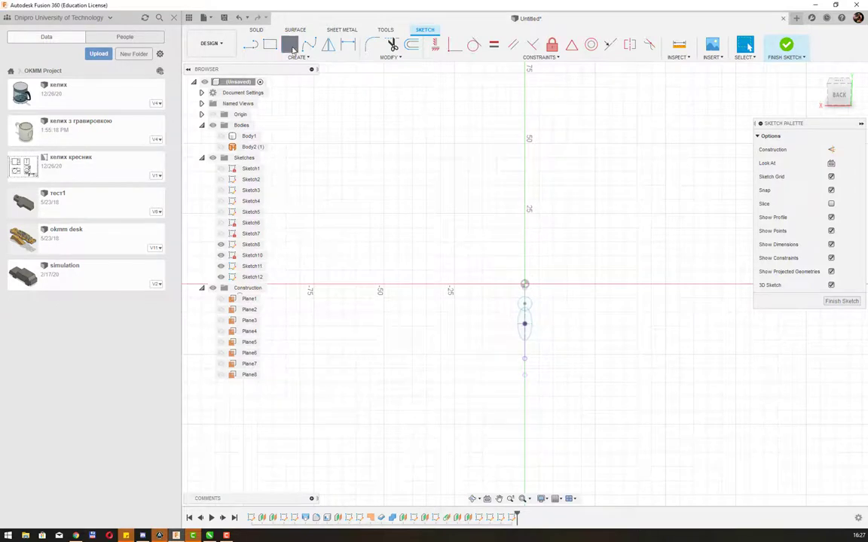
{"action": "left_click", "coordinate": [525, 385]}
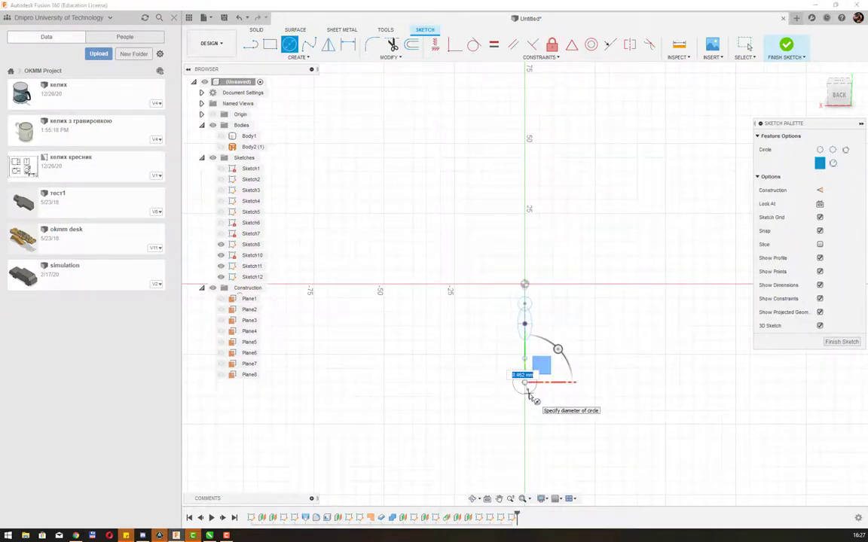
{"action": "left_click", "coordinate": [781, 49]}
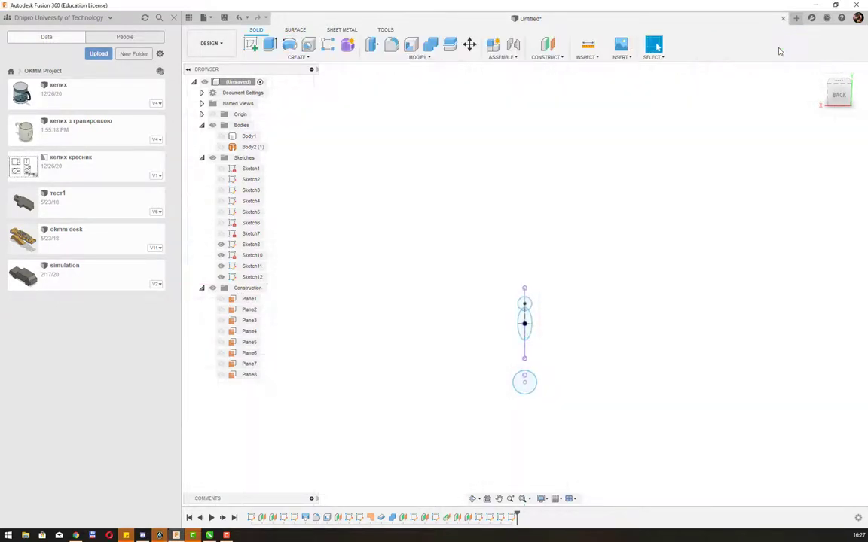
Show the cup body again and orbit to view the cup and profiles
{"action": "left_click", "coordinate": [220, 136]}
{"action": "left_click", "coordinate": [249, 136]}
{"action": "mouse_move", "coordinate": [621, 286]}
{"action": "middle_mouse_down", "text": "shift"}
{"action": "mouse_move", "coordinate": [722, 283]}
{"action": "mouse_move", "coordinate": [678, 286]}
{"action": "mouse_move", "coordinate": [627, 204]}
{"action": "middle_mouse_up", "text": "shift"}
{"action": "key", "text": "Escape"}
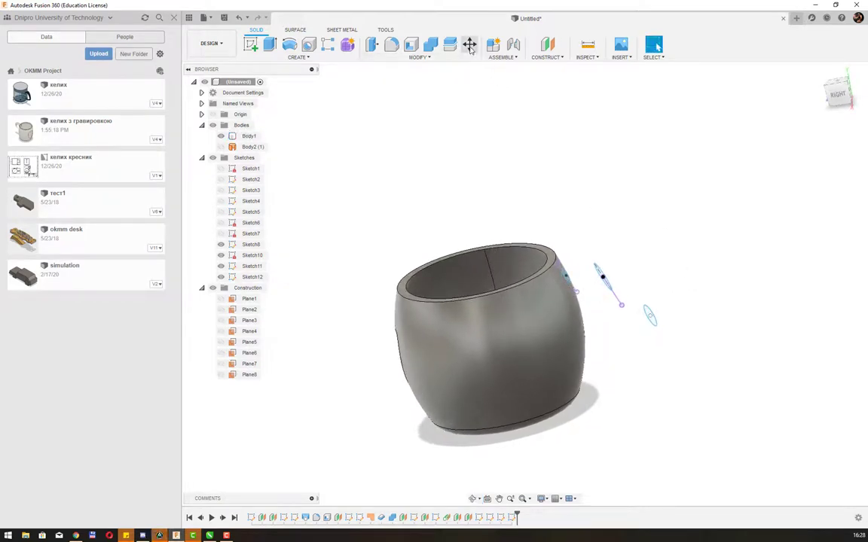
Try moving the sketch geometry beside the cup as sketch objects, then cancel and clear the selection
{"action": "left_click", "coordinate": [468, 45]}
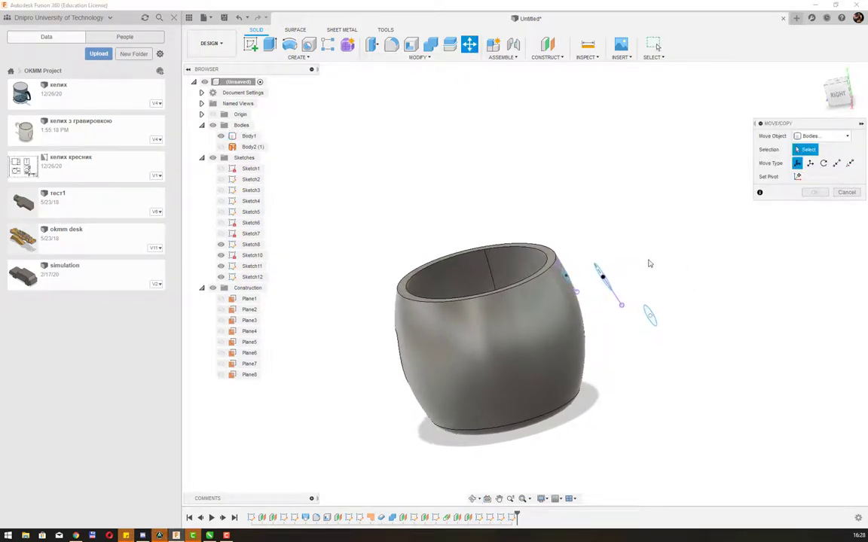
{"action": "left_click", "coordinate": [821, 136]}
{"action": "left_click", "coordinate": [787, 174]}
{"action": "left_click_drag", "start_coordinate": [580, 252], "coordinate": [624, 313]}
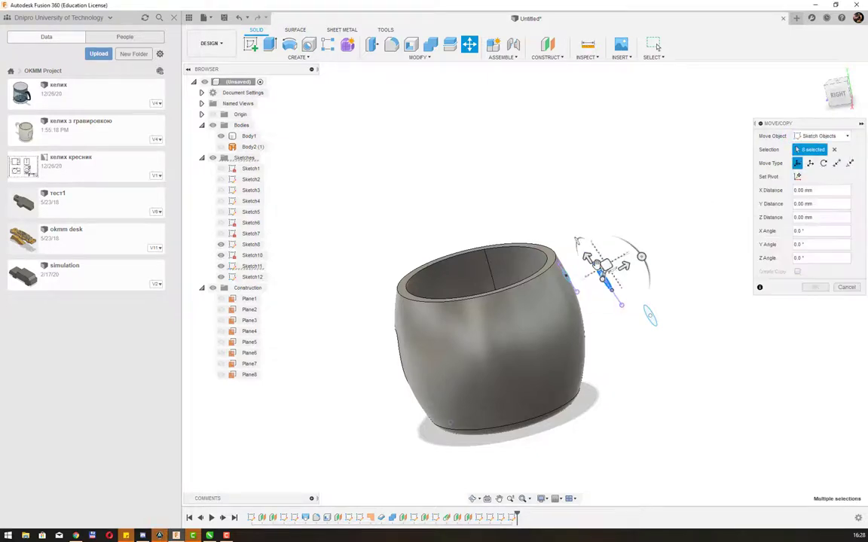
{"action": "middle_click_drag", "start_coordinate": [637, 245], "coordinate": [640, 234], "text": "shift"}
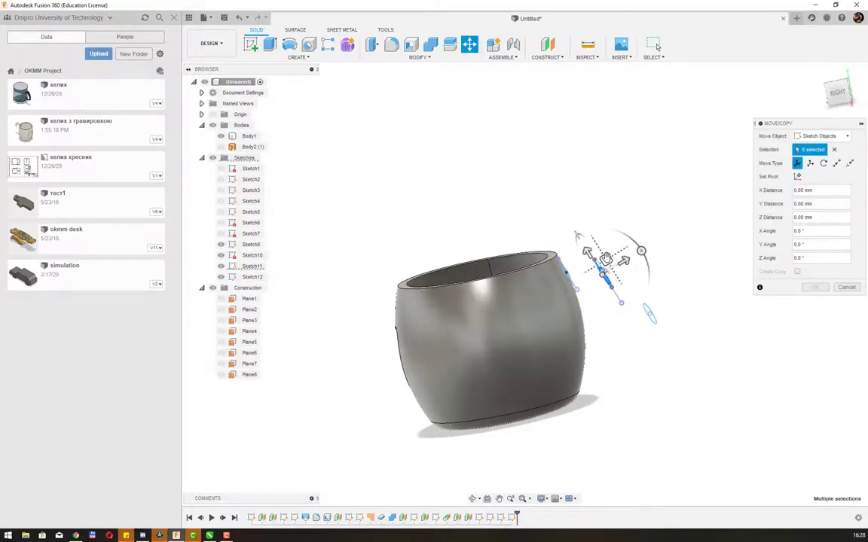
{"action": "mouse_move", "coordinate": [605, 257]}
{"action": "left_mouse_down"}
{"action": "mouse_move", "coordinate": [602, 240]}
{"action": "mouse_move", "coordinate": [665, 309]}
{"action": "left_mouse_up"}
{"action": "left_click", "coordinate": [650, 316]}
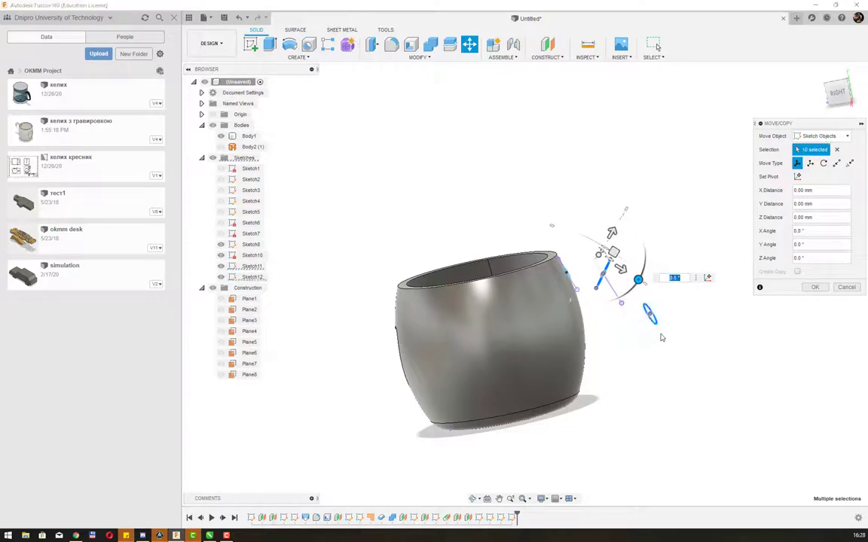
{"action": "left_click", "coordinate": [830, 289]}
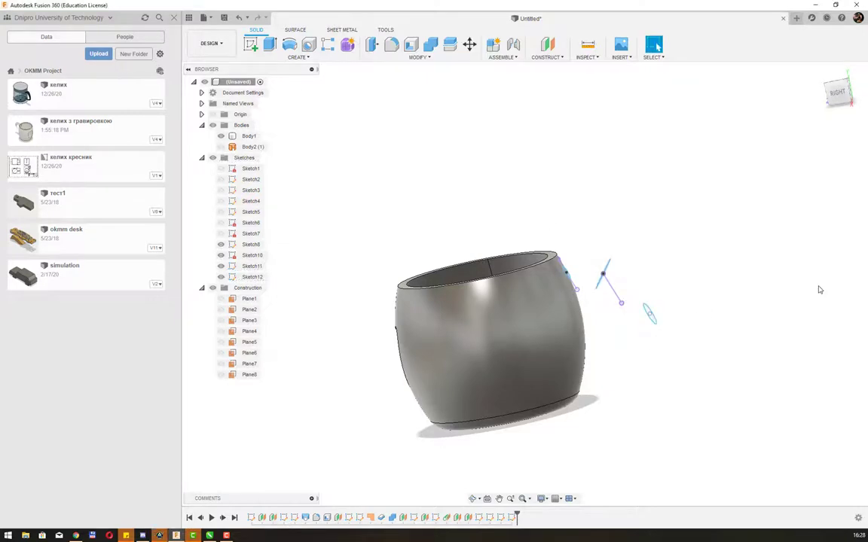
{"action": "left_click", "coordinate": [649, 315]}
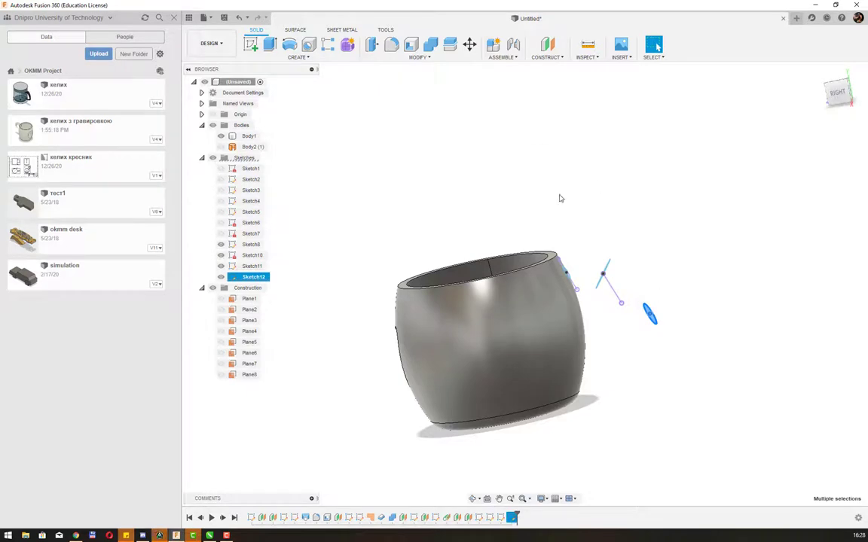
{"action": "left_click", "coordinate": [657, 256]}
{"action": "middle_click_drag", "start_coordinate": [696, 269], "coordinate": [682, 274], "text": "shift"}
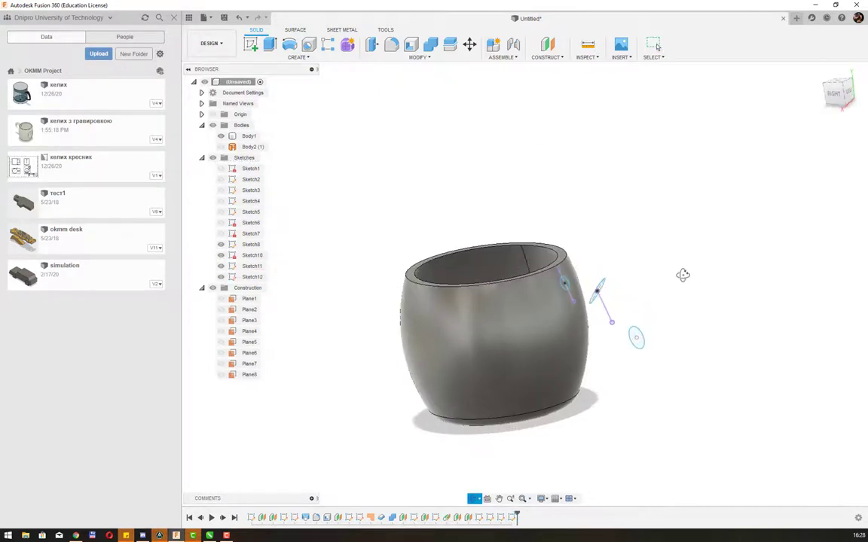
Tilt the lower circle to 85.4° about X and shift it toward the guide line's lower end
{"action": "left_click", "coordinate": [468, 44]}
{"action": "left_click_drag", "start_coordinate": [627, 367], "coordinate": [629, 366]}
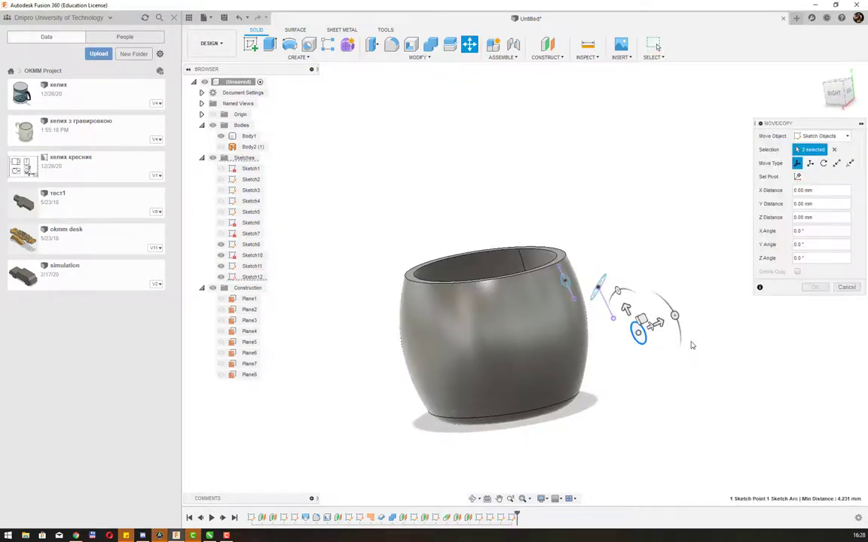
{"action": "left_click_drag", "start_coordinate": [674, 315], "coordinate": [690, 361]}
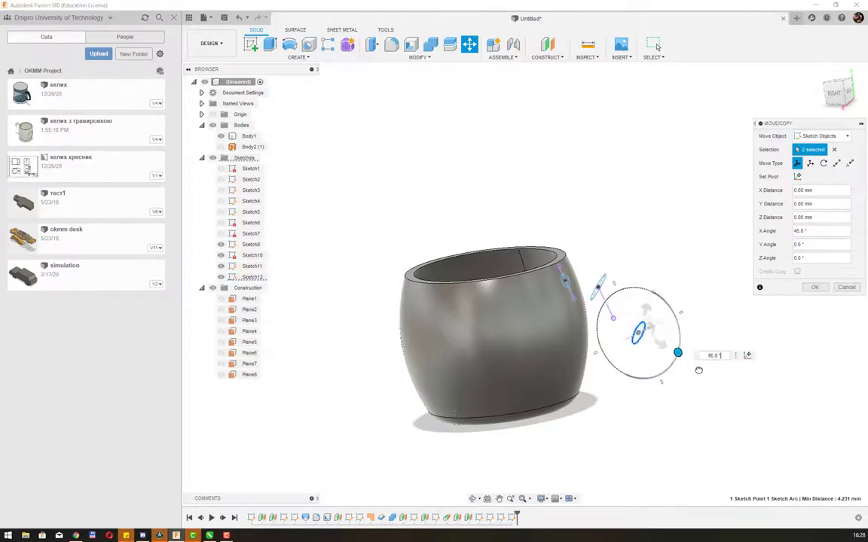
{"action": "mouse_move", "coordinate": [714, 333]}
{"action": "middle_mouse_down", "text": "shift"}
{"action": "mouse_move", "coordinate": [731, 310]}
{"action": "mouse_move", "coordinate": [739, 335]}
{"action": "middle_mouse_up", "text": "shift"}
{"action": "left_click", "coordinate": [703, 333]}
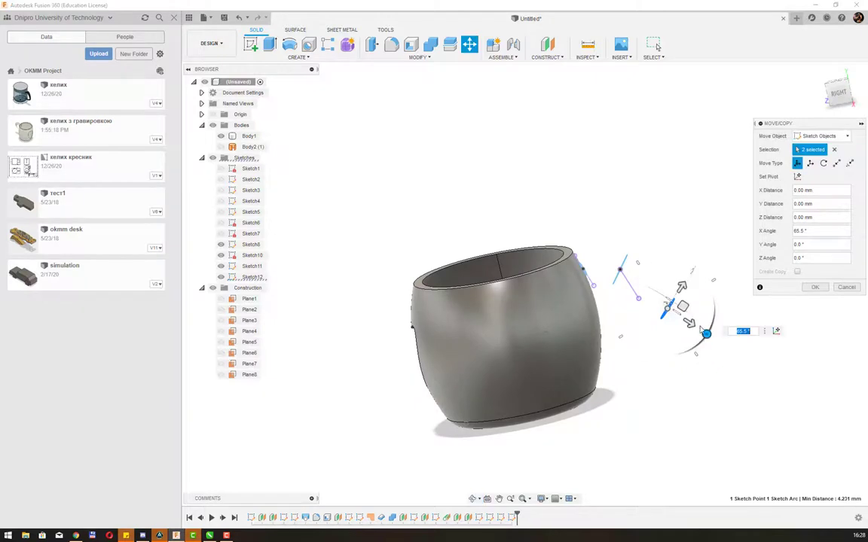
{"action": "left_click_drag", "start_coordinate": [717, 339], "coordinate": [695, 347]}
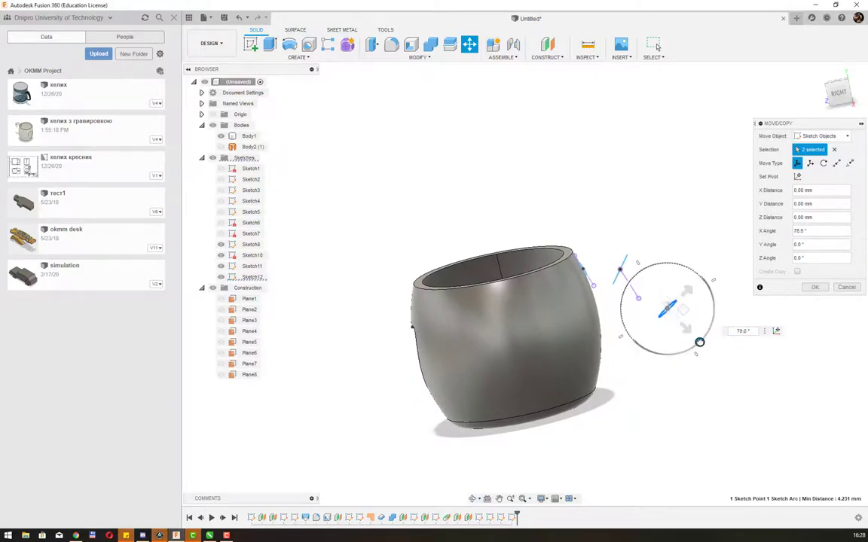
{"action": "left_click_drag", "start_coordinate": [682, 310], "coordinate": [655, 332]}
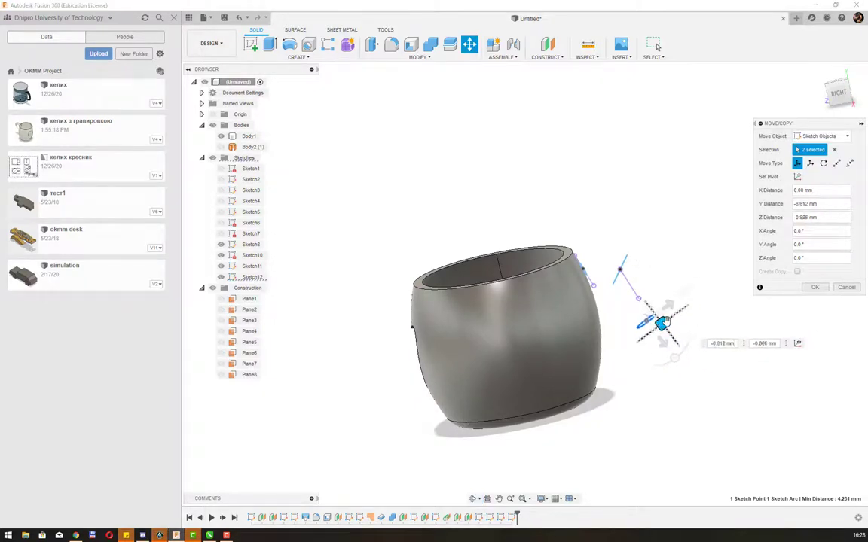
{"action": "mouse_move", "coordinate": [655, 331]}
{"action": "middle_mouse_down", "text": "shift"}
{"action": "mouse_move", "coordinate": [711, 270]}
{"action": "mouse_move", "coordinate": [665, 291]}
{"action": "middle_mouse_up", "text": "shift"}
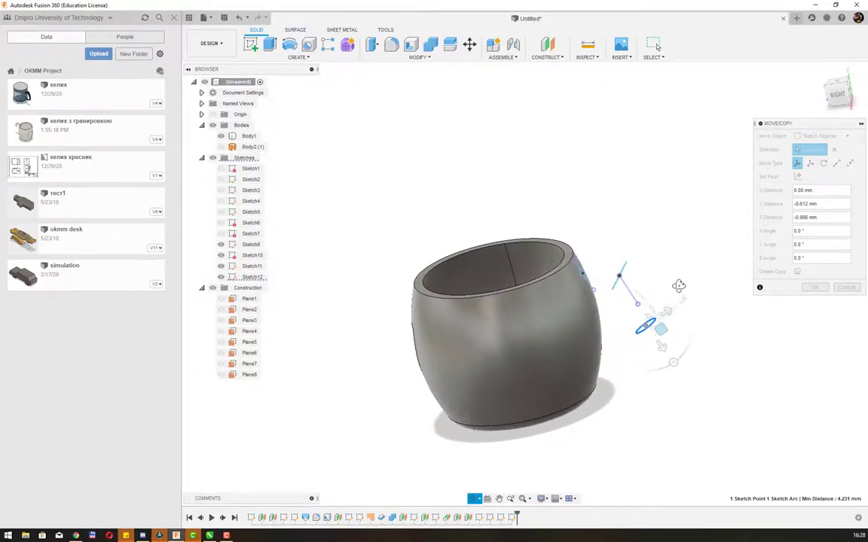
{"action": "middle_click_drag", "start_coordinate": [665, 291], "coordinate": [712, 279], "text": "shift"}
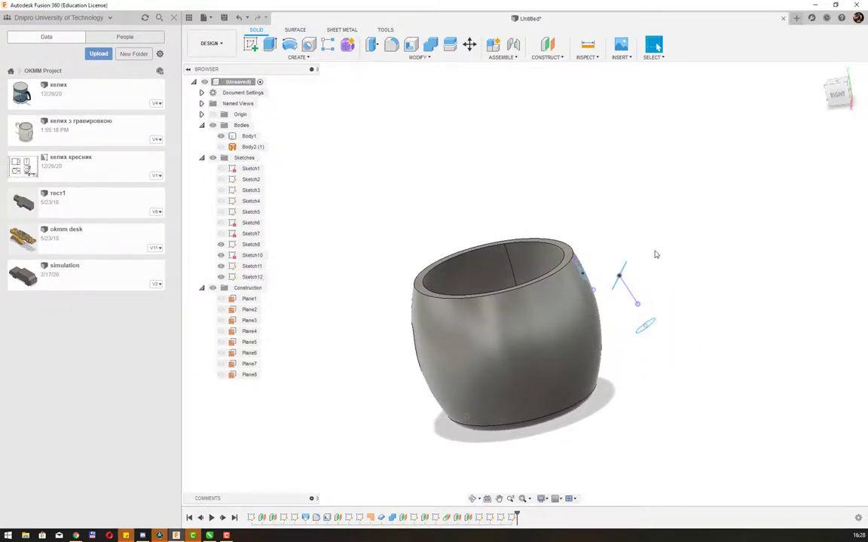
Loft Body4 from the cup's side circle through the ellipse to the lower circle
{"action": "left_click", "coordinate": [301, 57]}
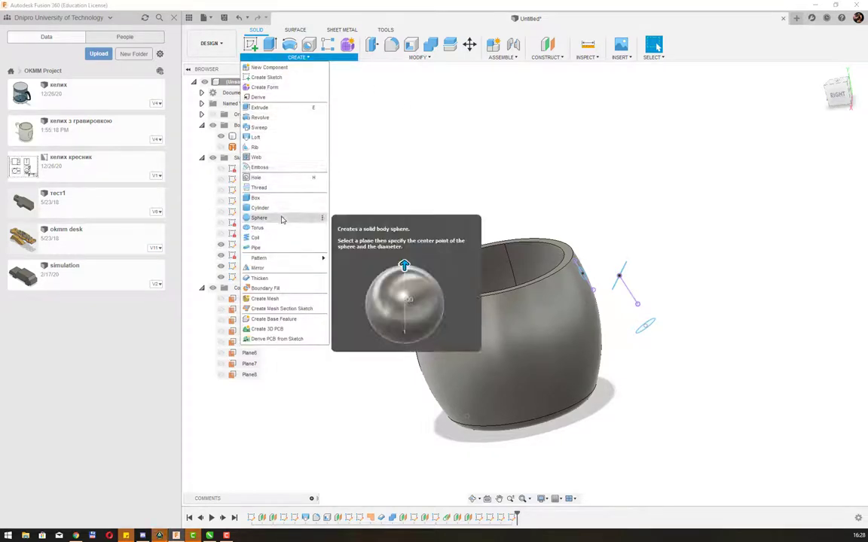
{"action": "left_click", "coordinate": [273, 138]}
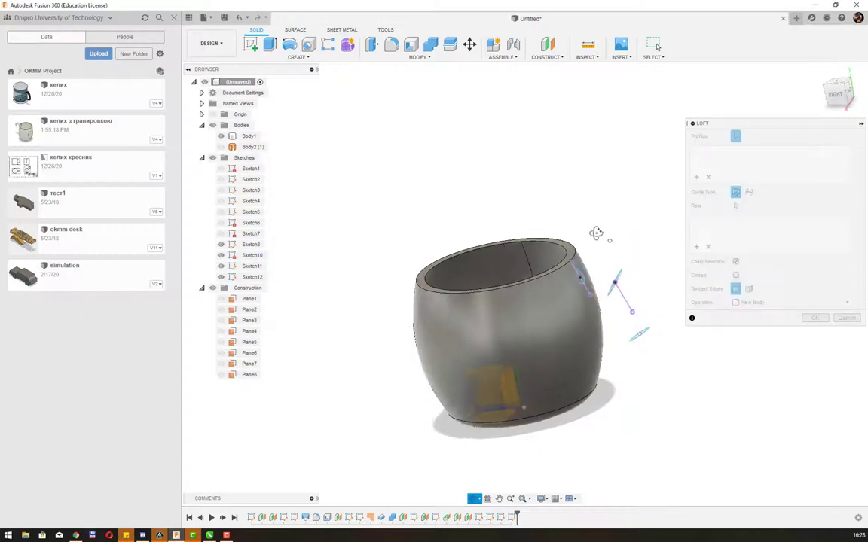
{"action": "scroll", "coordinate": [576, 288], "scroll_direction": "up", "scroll_amount": 4}
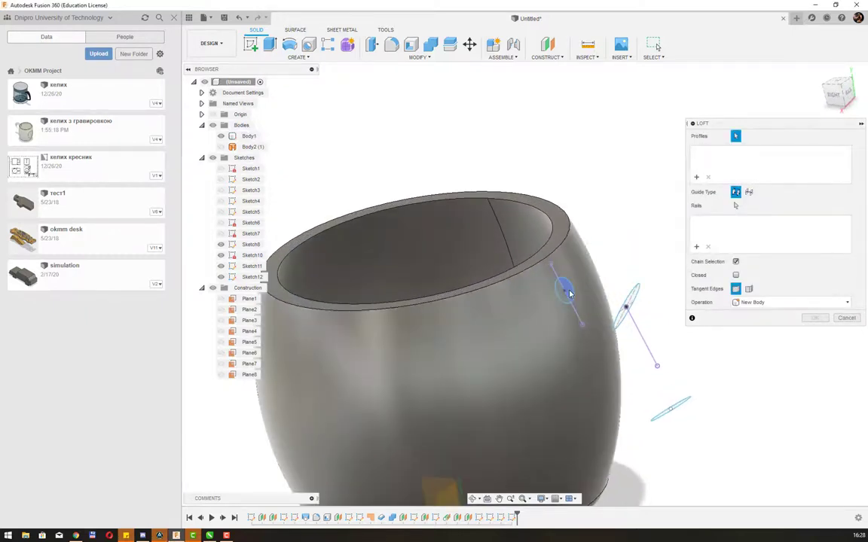
{"action": "left_click", "coordinate": [566, 290]}
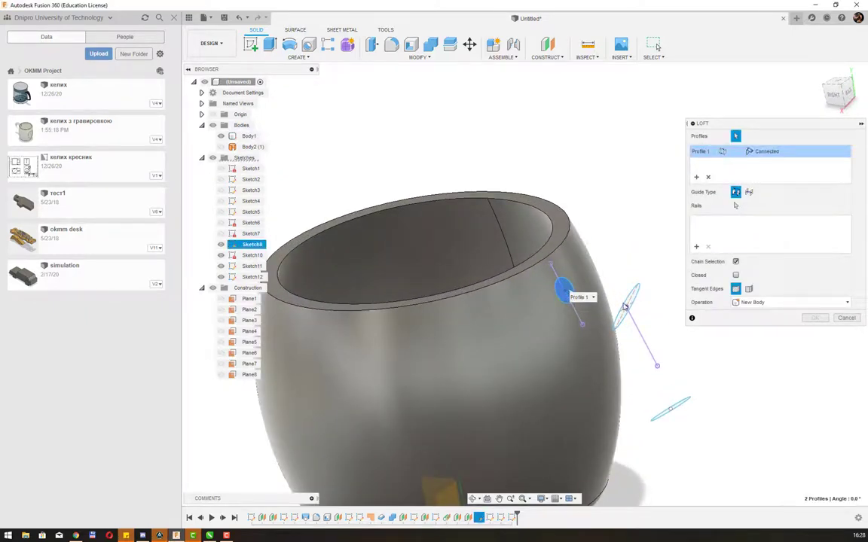
{"action": "mouse_move", "coordinate": [635, 259]}
{"action": "middle_mouse_down", "text": "shift"}
{"action": "mouse_move", "coordinate": [655, 253]}
{"action": "mouse_move", "coordinate": [677, 263]}
{"action": "middle_mouse_up", "text": "shift"}
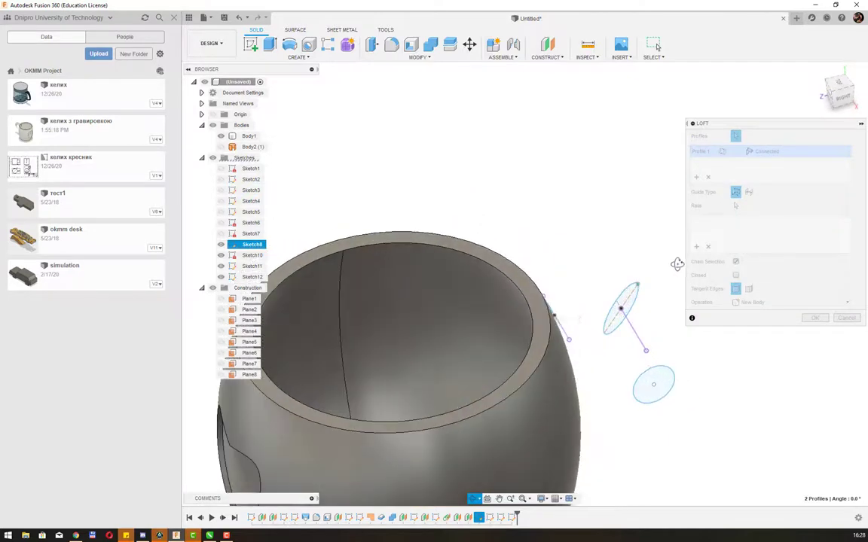
{"action": "left_click", "coordinate": [636, 300]}
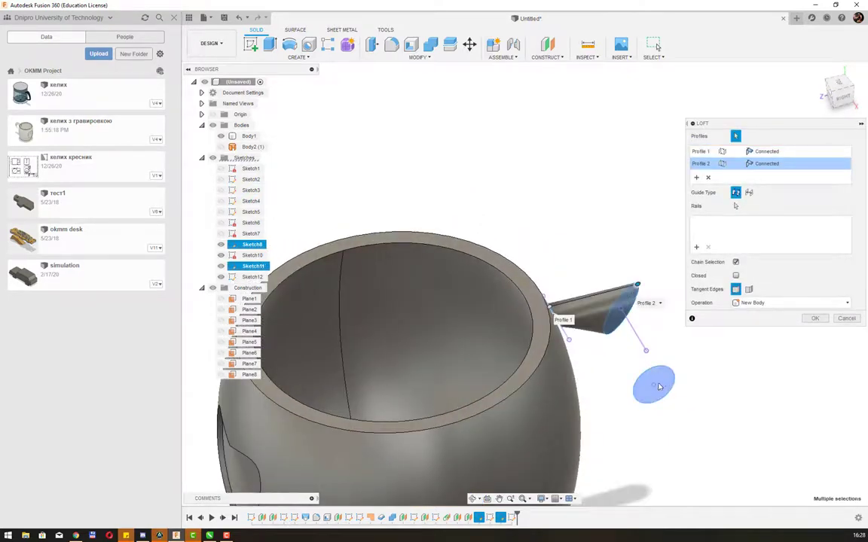
{"action": "left_click", "coordinate": [655, 386]}
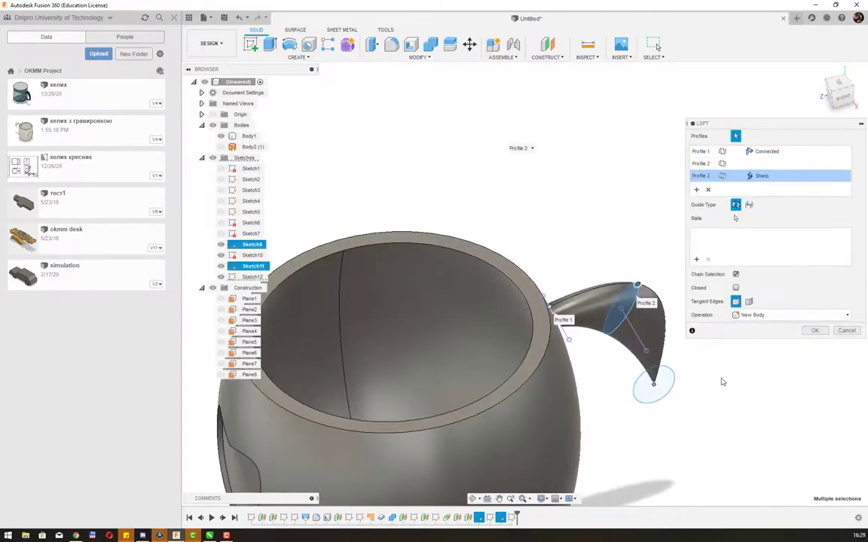
{"action": "middle_click_drag", "start_coordinate": [720, 382], "coordinate": [681, 329]}
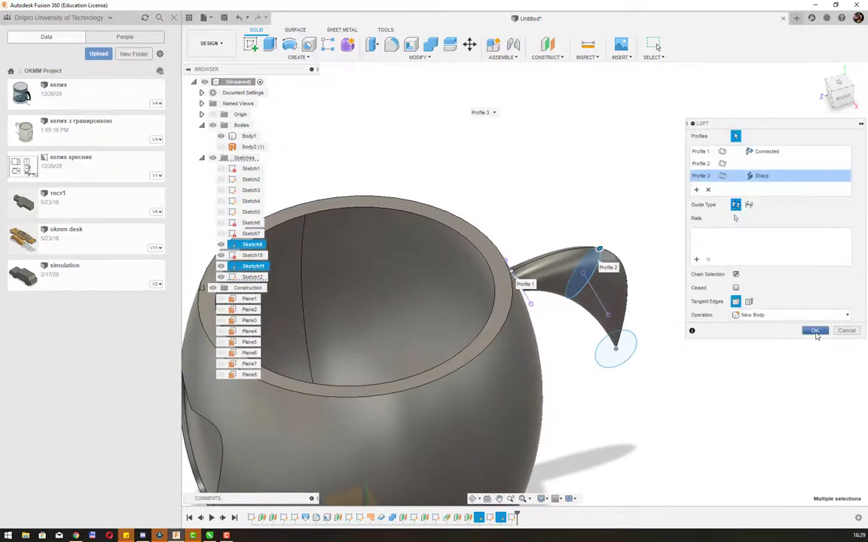
{"action": "left_click", "coordinate": [816, 331]}
{"action": "scroll", "coordinate": [672, 275], "scroll_direction": "down", "scroll_amount": 1}
{"action": "scroll", "coordinate": [641, 288], "scroll_direction": "down", "scroll_amount": 2}
Make Sketch12's circle and Sketch8 visible around the handle and start Move/Copy
{"action": "scroll", "coordinate": [634, 299], "scroll_direction": "down", "scroll_amount": 1}
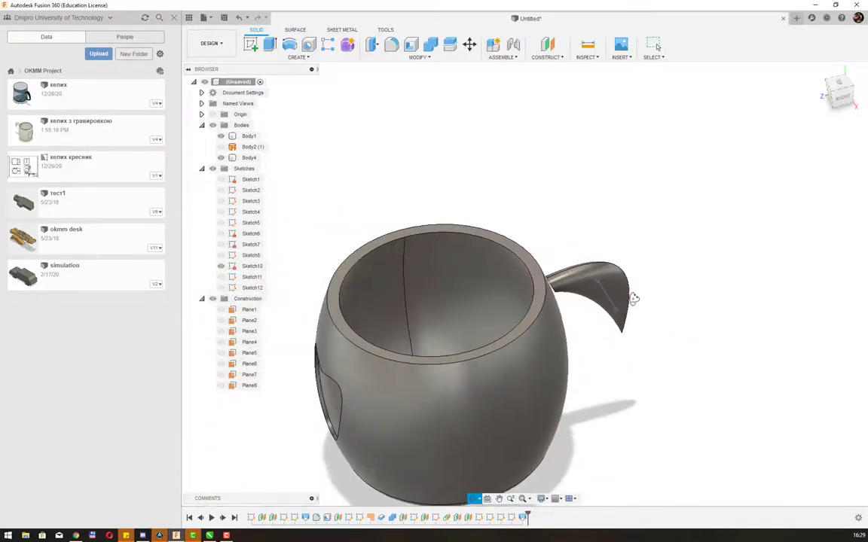
{"action": "mouse_move", "coordinate": [634, 299]}
{"action": "middle_mouse_down", "text": "shift"}
{"action": "mouse_move", "coordinate": [565, 253]}
{"action": "mouse_move", "coordinate": [643, 258]}
{"action": "middle_mouse_up", "text": "shift"}
{"action": "mouse_move", "coordinate": [504, 341]}
{"action": "middle_mouse_down"}
{"action": "mouse_move", "coordinate": [462, 294]}
{"action": "mouse_move", "coordinate": [604, 285]}
{"action": "mouse_move", "coordinate": [601, 277]}
{"action": "mouse_move", "coordinate": [660, 349]}
{"action": "mouse_move", "coordinate": [594, 360]}
{"action": "mouse_move", "coordinate": [693, 225]}
{"action": "mouse_move", "coordinate": [790, 206]}
{"action": "middle_mouse_up"}
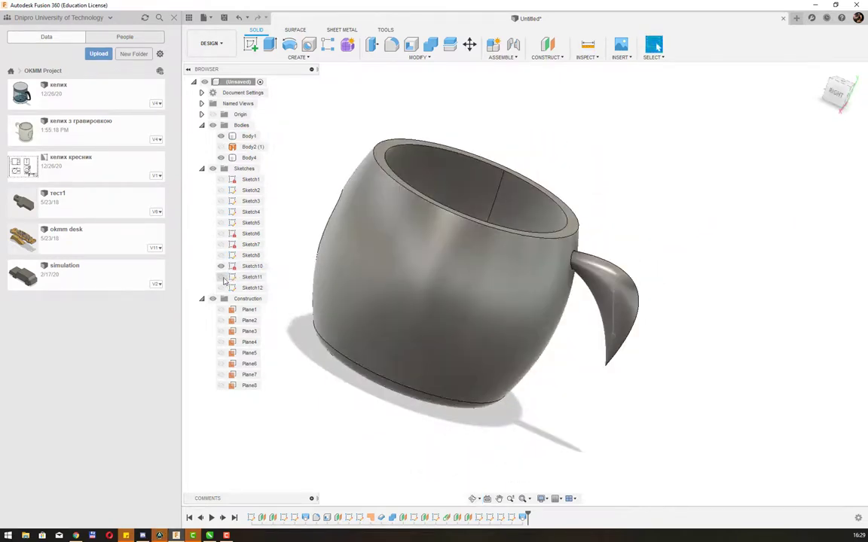
{"action": "left_click", "coordinate": [222, 289]}
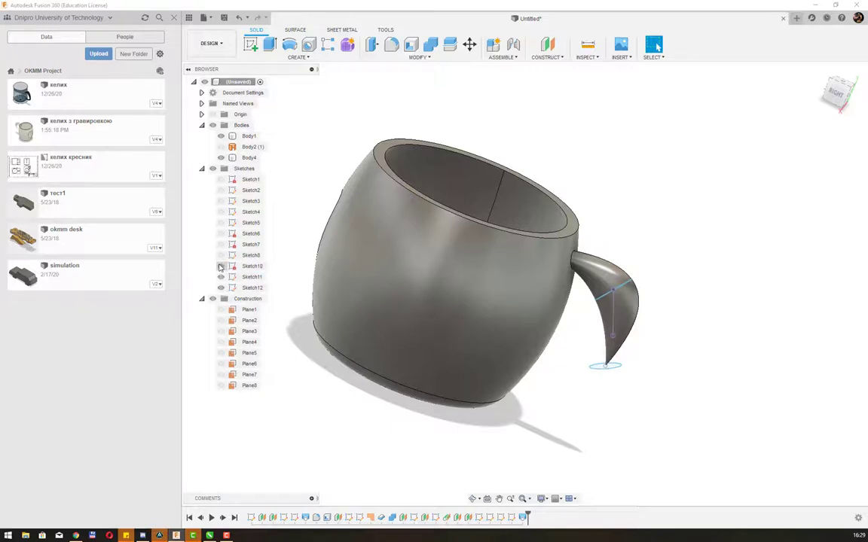
{"action": "left_click", "coordinate": [221, 256]}
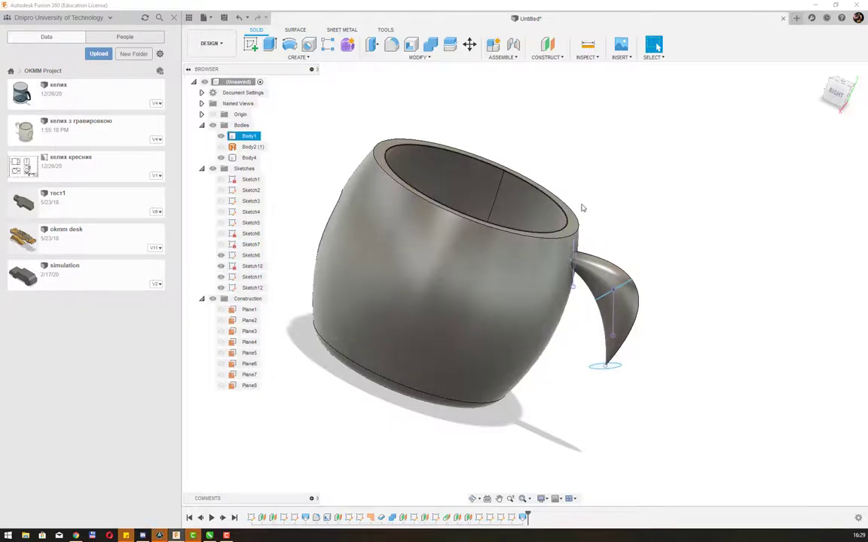
{"action": "left_click", "coordinate": [470, 45]}
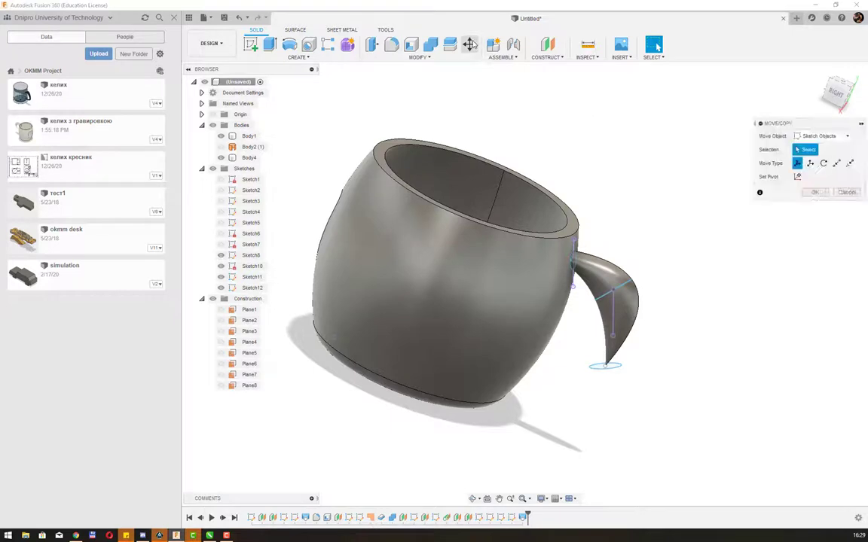
Pick the handle's top joint profile, then exit and restart Move/Copy
{"action": "left_click", "coordinate": [590, 285]}
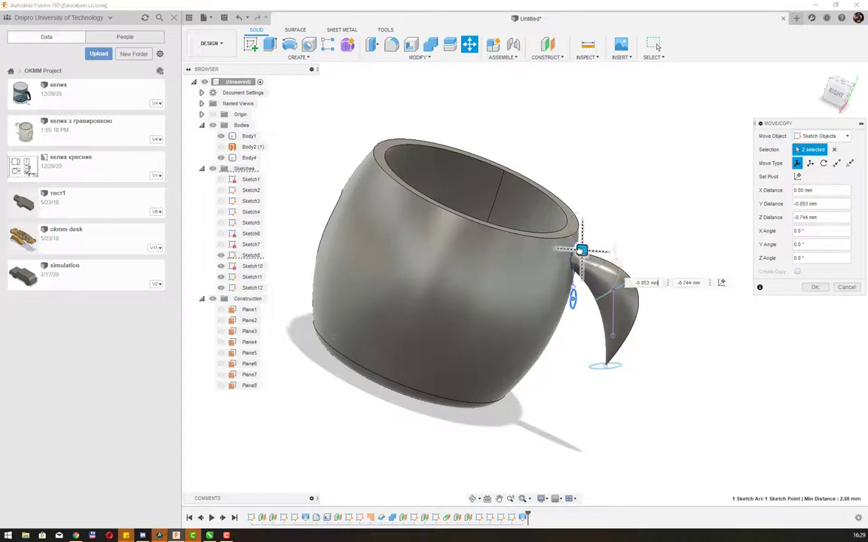
{"action": "middle_click_drag", "start_coordinate": [638, 242], "coordinate": [636, 212], "text": "shift"}
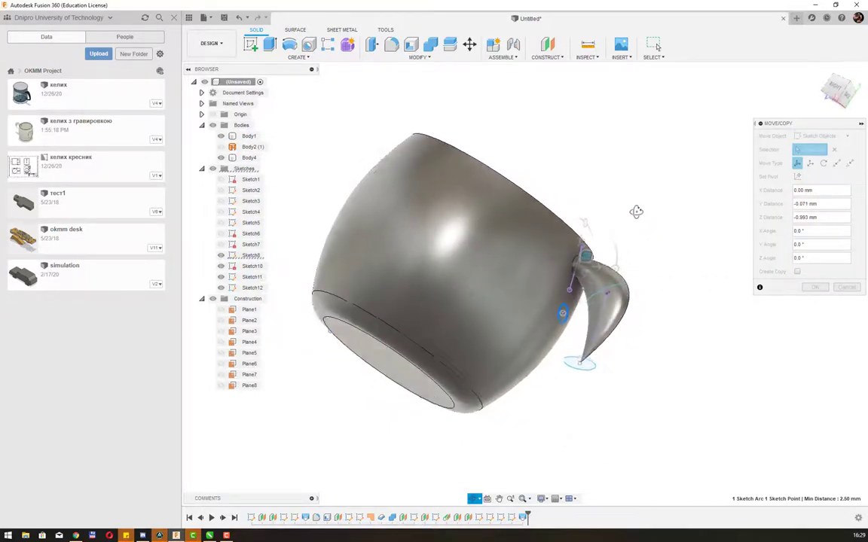
{"action": "key", "text": "Escape"}
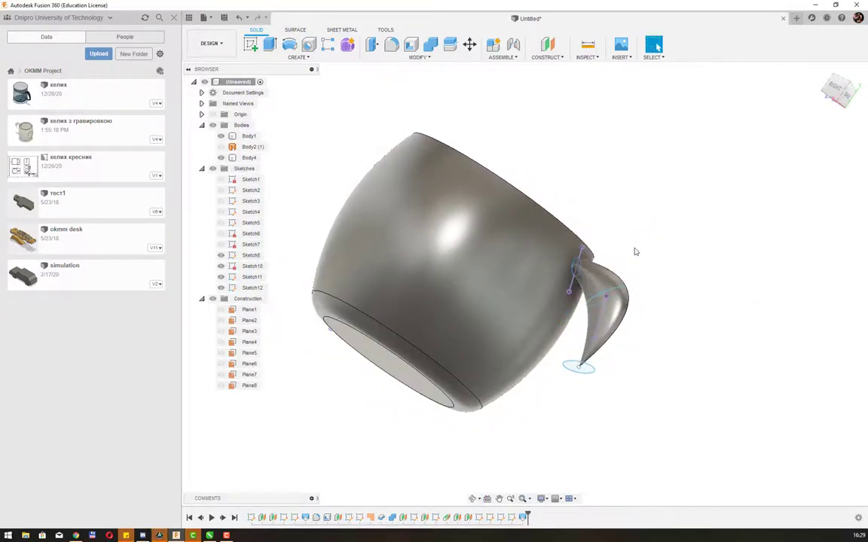
{"action": "key", "text": "m"}
{"action": "middle_click_drag", "start_coordinate": [547, 243], "coordinate": [609, 263], "text": "shift"}
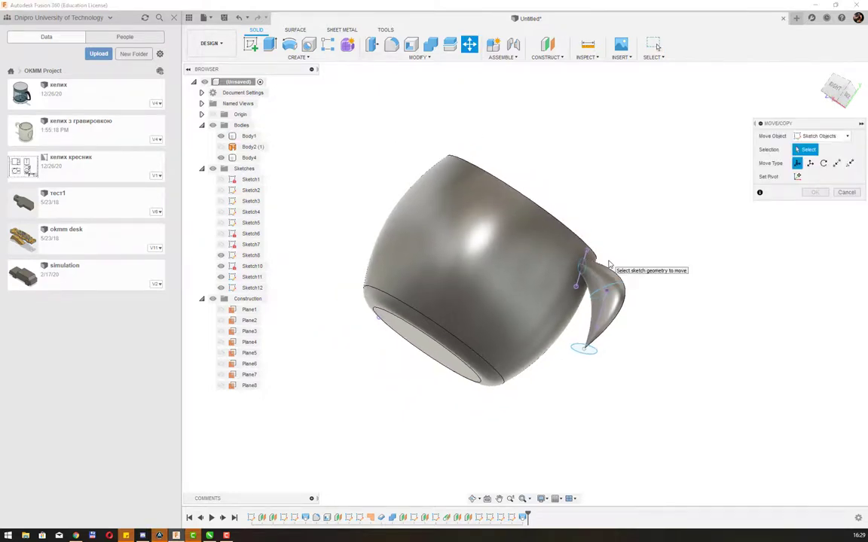
{"action": "scroll", "coordinate": [608, 263], "scroll_direction": "up", "scroll_amount": 3}
{"action": "scroll", "coordinate": [608, 263], "scroll_direction": "up", "scroll_amount": 2}
Shift the top profile sketches 1.72 mm along their axis and tilt them about X
{"action": "left_click_drag", "start_coordinate": [527, 234], "coordinate": [606, 327]}
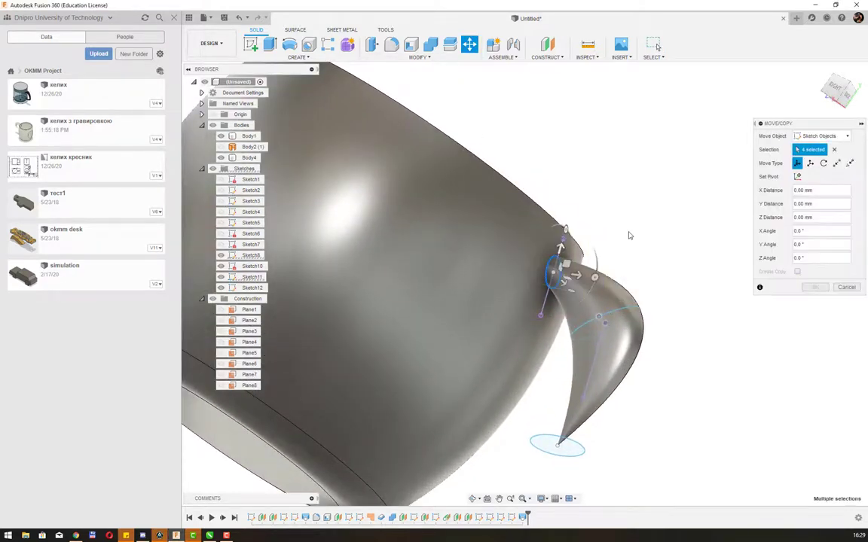
{"action": "mouse_move", "coordinate": [629, 236]}
{"action": "middle_mouse_down", "text": "shift"}
{"action": "mouse_move", "coordinate": [606, 258]}
{"action": "mouse_move", "coordinate": [617, 257]}
{"action": "middle_mouse_up", "text": "shift"}
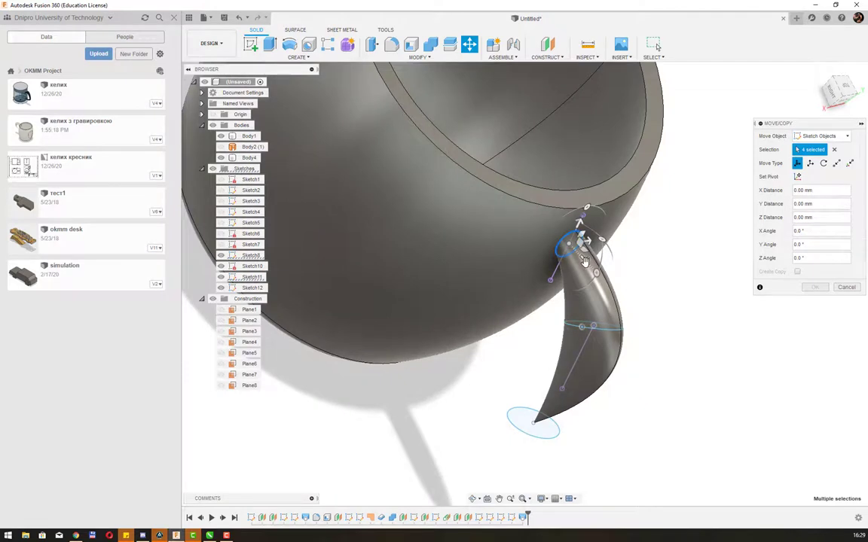
{"action": "left_click_drag", "start_coordinate": [585, 261], "coordinate": [622, 267]}
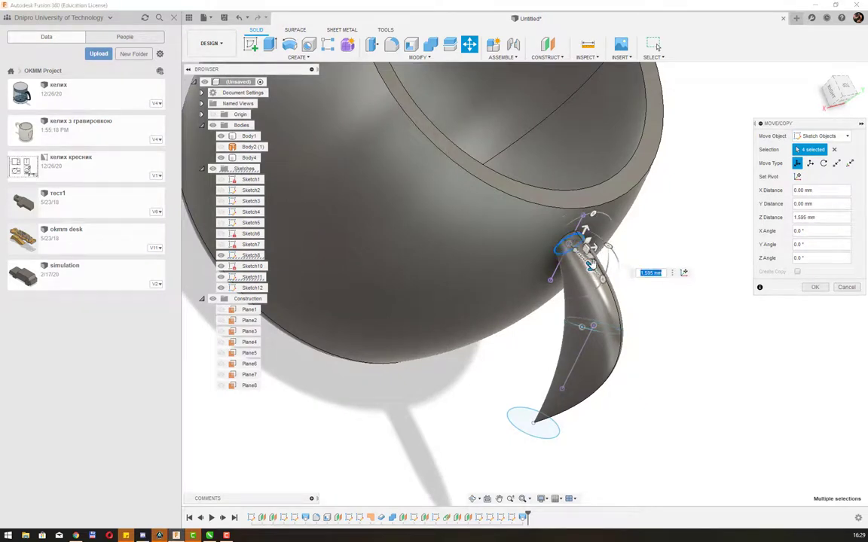
{"action": "left_click_drag", "start_coordinate": [591, 264], "coordinate": [637, 260]}
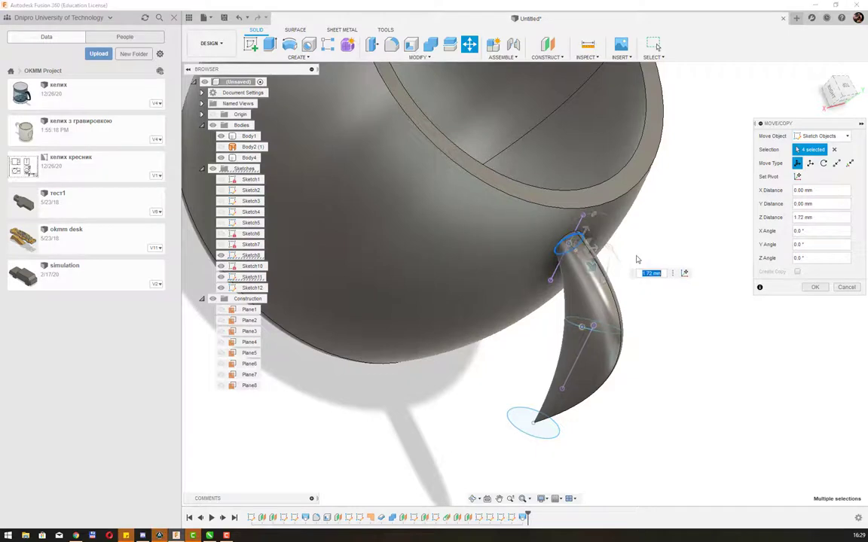
{"action": "middle_click_drag", "start_coordinate": [637, 260], "coordinate": [620, 282], "text": "shift"}
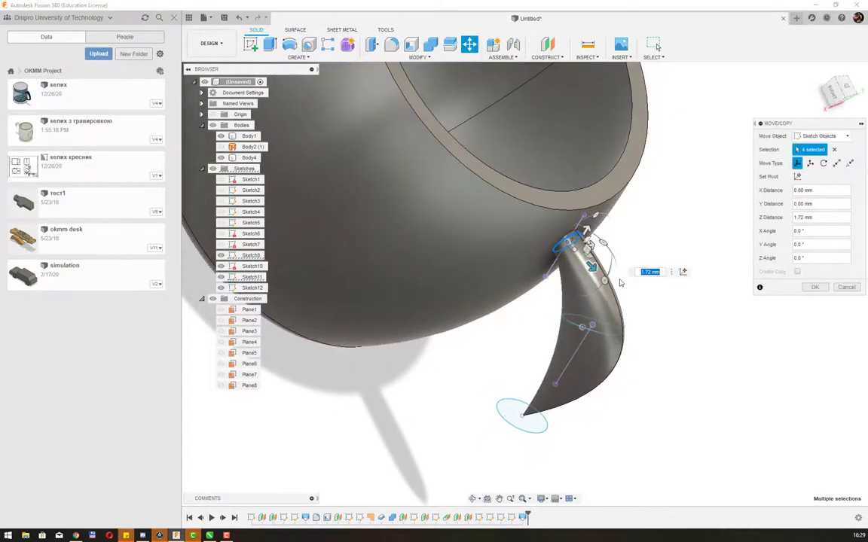
{"action": "left_click_drag", "start_coordinate": [603, 279], "coordinate": [609, 265]}
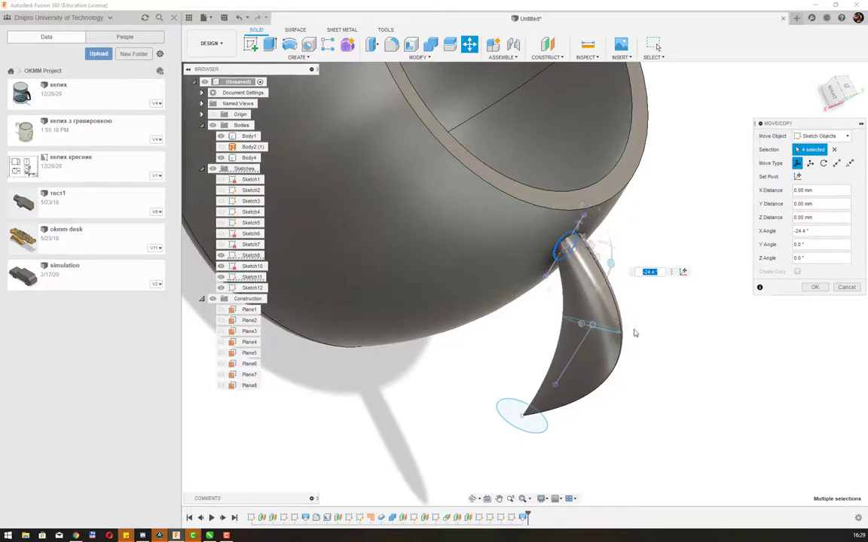
{"action": "mouse_move", "coordinate": [611, 263]}
{"action": "middle_mouse_down", "text": "shift"}
{"action": "mouse_move", "coordinate": [809, 295]}
{"action": "mouse_move", "coordinate": [694, 314]}
{"action": "mouse_move", "coordinate": [686, 286]}
{"action": "middle_mouse_up", "text": "shift"}
{"action": "key", "text": "Escape"}
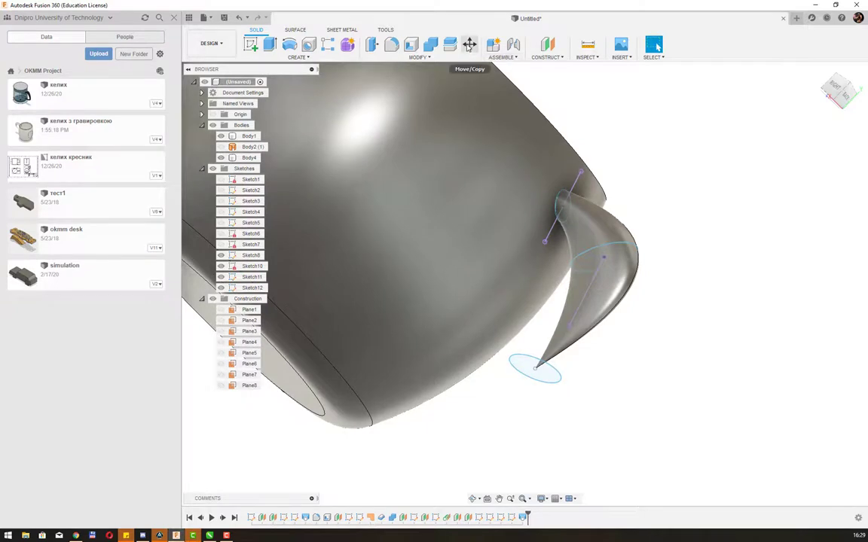
Move the tip ellipse down and outward, by -5.004 mm in Y and -3.686 mm in Z
{"action": "left_click", "coordinate": [468, 44]}
{"action": "left_click_drag", "start_coordinate": [499, 349], "coordinate": [575, 412]}
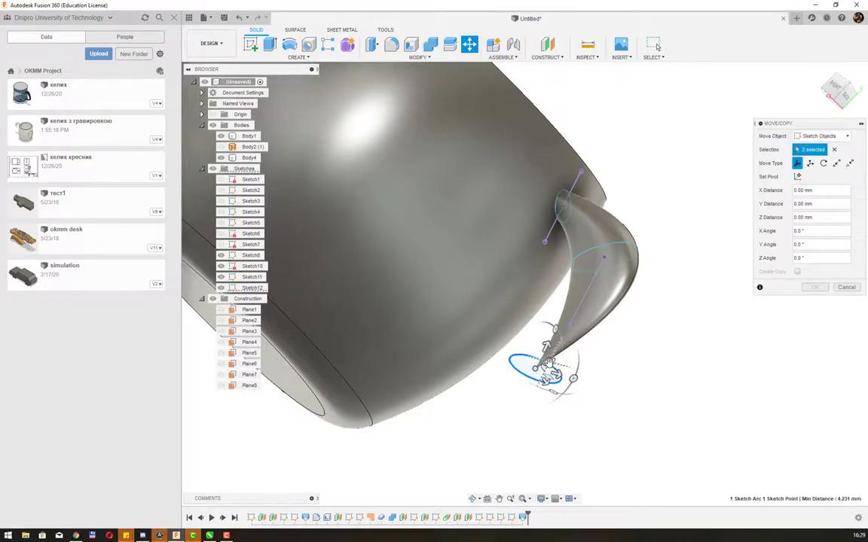
{"action": "mouse_move", "coordinate": [548, 367]}
{"action": "left_mouse_down"}
{"action": "mouse_move", "coordinate": [523, 377]}
{"action": "mouse_move", "coordinate": [508, 369]}
{"action": "mouse_move", "coordinate": [514, 385]}
{"action": "left_mouse_up"}
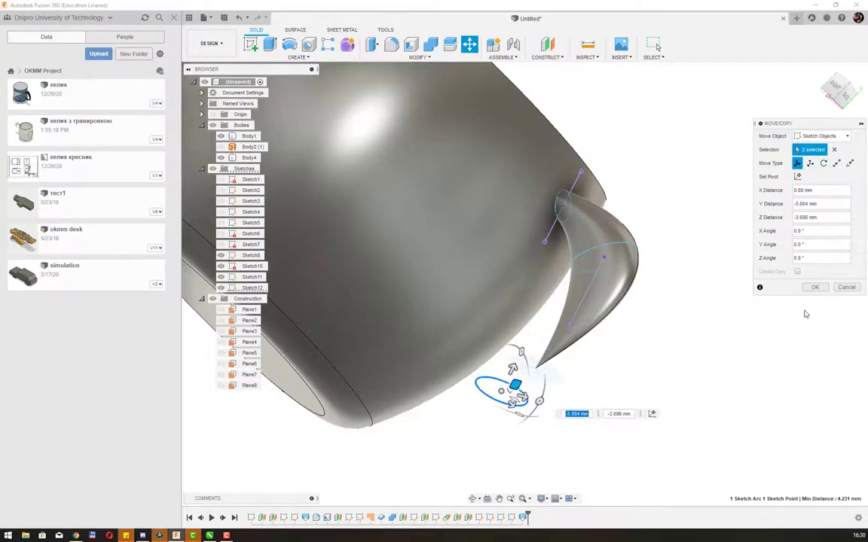
{"action": "left_click", "coordinate": [816, 287]}
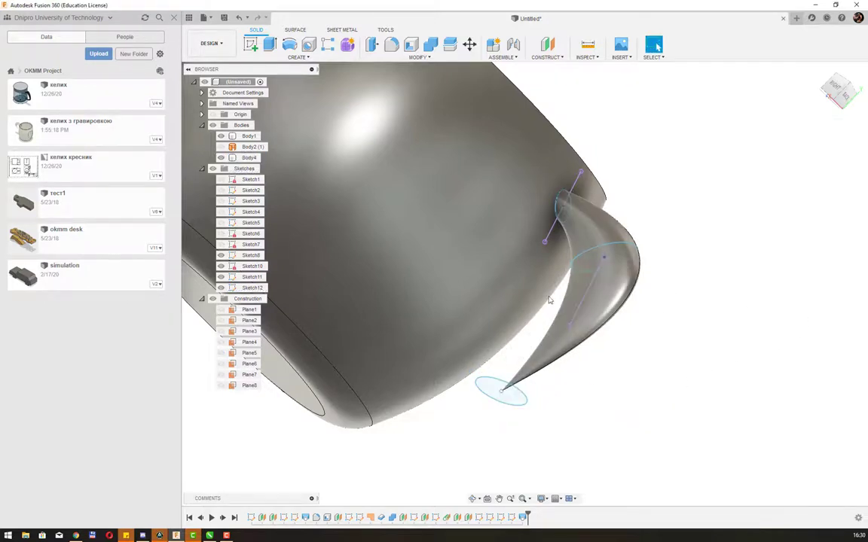
{"action": "mouse_move", "coordinate": [547, 299]}
{"action": "middle_mouse_down", "text": "shift"}
{"action": "mouse_move", "coordinate": [383, 276]}
{"action": "mouse_move", "coordinate": [368, 291]}
{"action": "mouse_move", "coordinate": [333, 254]}
{"action": "mouse_move", "coordinate": [288, 237]}
{"action": "mouse_move", "coordinate": [413, 240]}
{"action": "mouse_move", "coordinate": [430, 170]}
{"action": "middle_mouse_up", "text": "shift"}
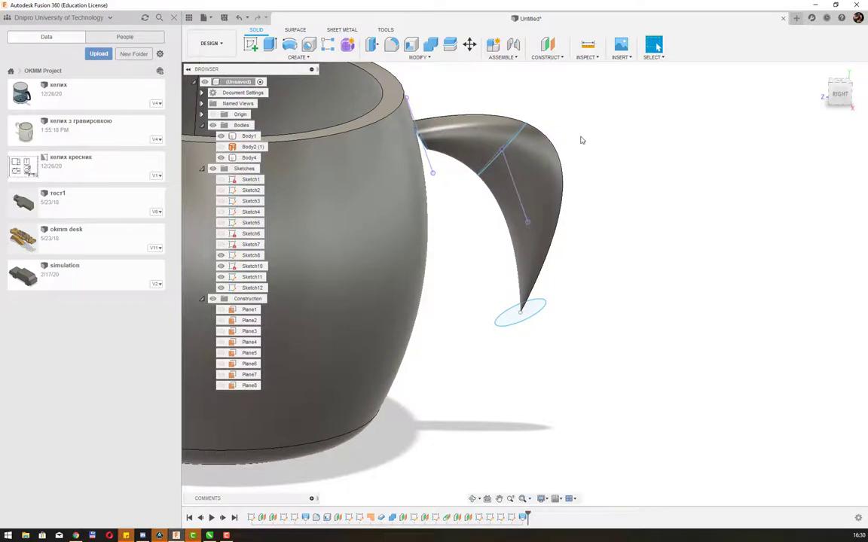
Try moving all the handle's sketch profiles together, then cancel that move
{"action": "left_click", "coordinate": [469, 45]}
{"action": "left_click_drag", "start_coordinate": [565, 106], "coordinate": [444, 220]}
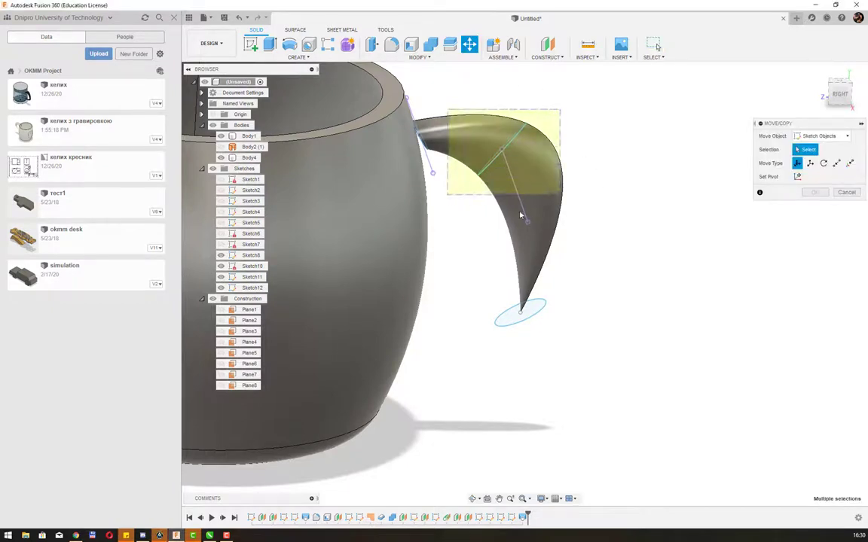
{"action": "left_click_drag", "start_coordinate": [509, 137], "coordinate": [508, 138]}
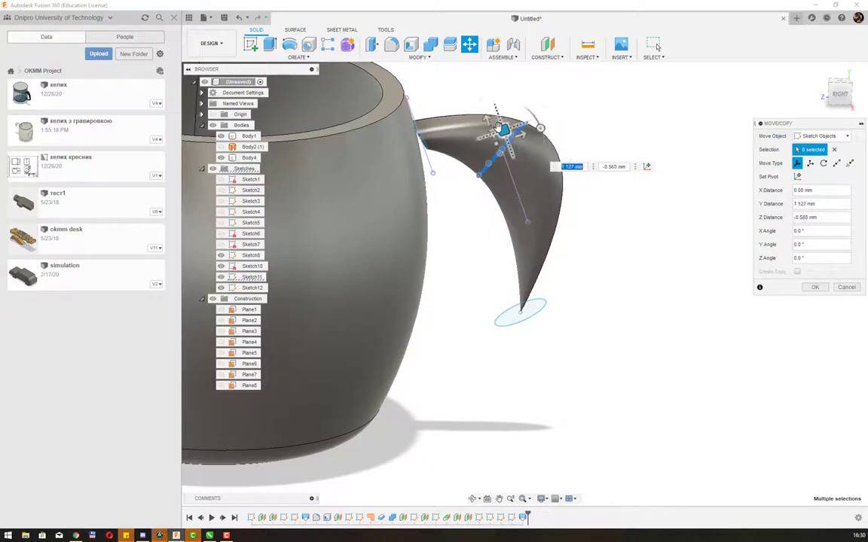
{"action": "left_click_drag", "start_coordinate": [503, 131], "coordinate": [490, 115]}
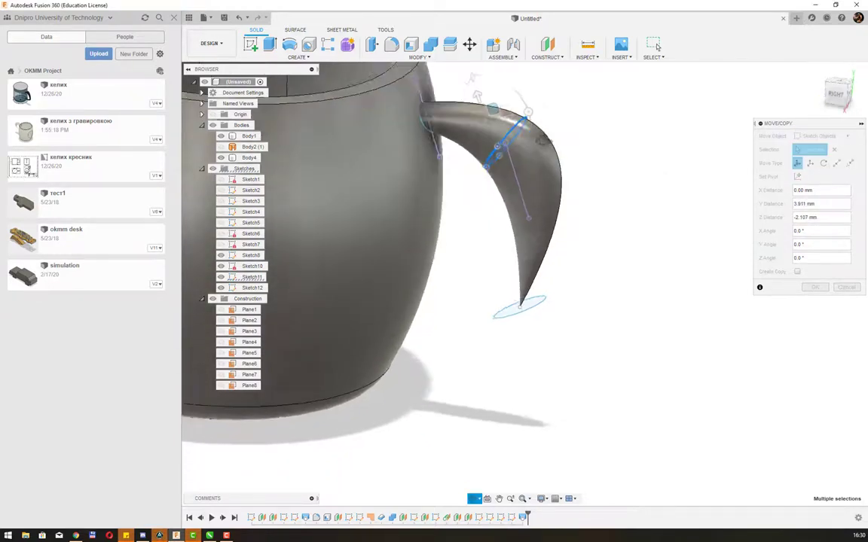
{"action": "mouse_move", "coordinate": [490, 115]}
{"action": "middle_mouse_down", "text": "shift"}
{"action": "mouse_move", "coordinate": [504, 128]}
{"action": "mouse_move", "coordinate": [430, 116]}
{"action": "middle_mouse_up", "text": "shift"}
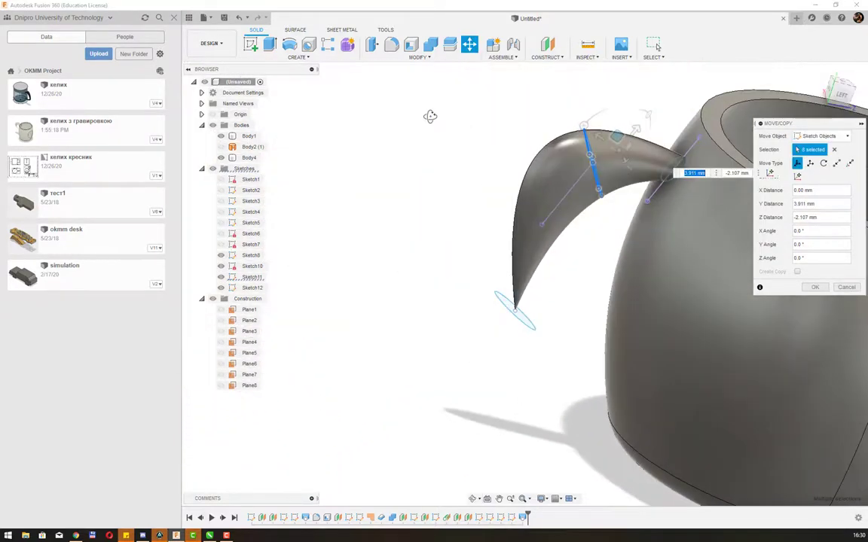
{"action": "middle_click_drag", "start_coordinate": [586, 234], "coordinate": [561, 225], "text": "shift"}
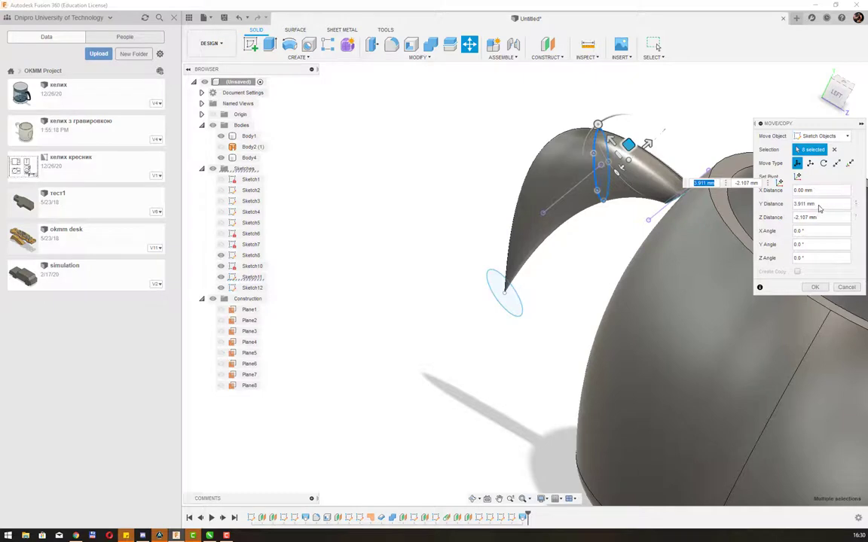
{"action": "left_click", "coordinate": [802, 191]}
{"action": "type", "text": "44"}
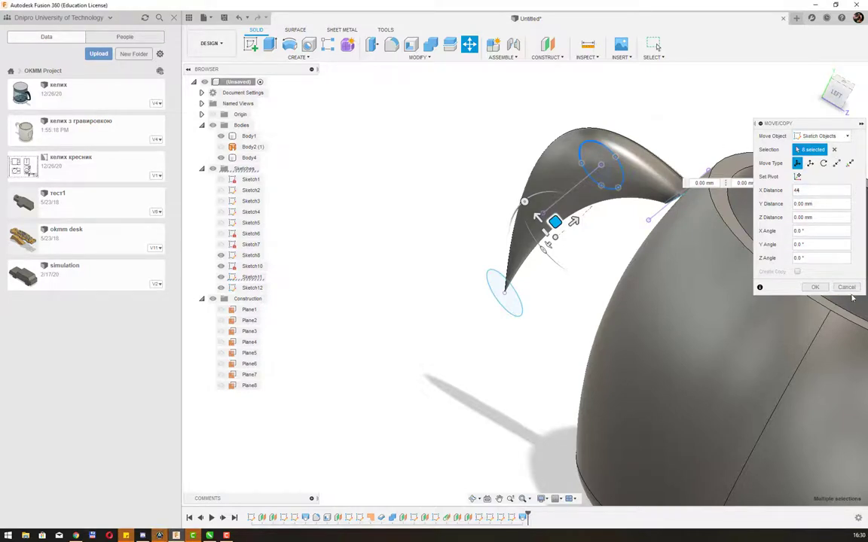
{"action": "left_click", "coordinate": [846, 288]}
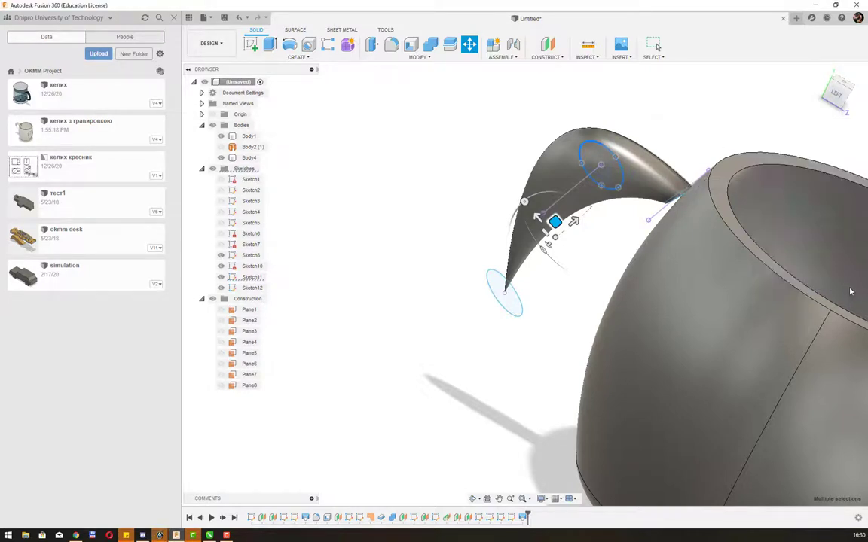
Shift only the middle ellipse along the handle, about 1.43 mm in Y and -5.201 mm in Z
{"action": "left_click", "coordinate": [467, 45]}
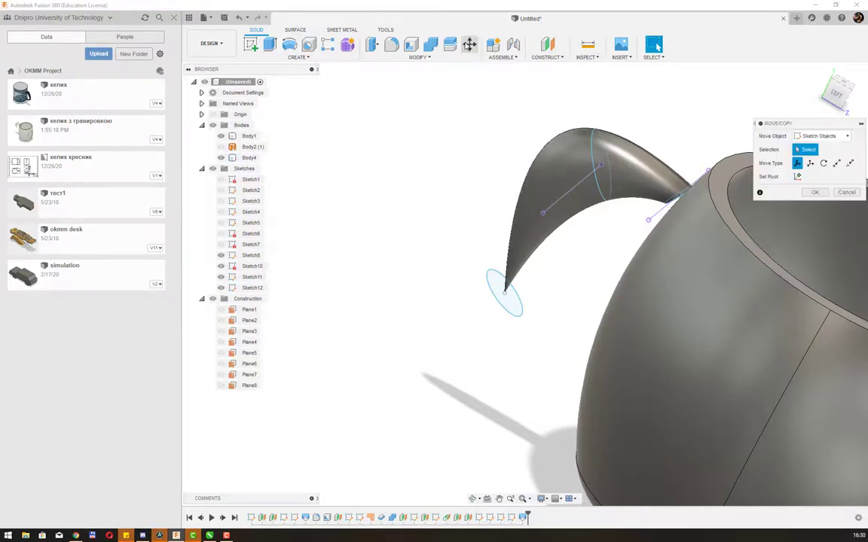
{"action": "left_click", "coordinate": [592, 150]}
{"action": "mouse_move", "coordinate": [601, 149]}
{"action": "left_mouse_down"}
{"action": "mouse_move", "coordinate": [627, 166]}
{"action": "mouse_move", "coordinate": [620, 194]}
{"action": "left_mouse_up"}
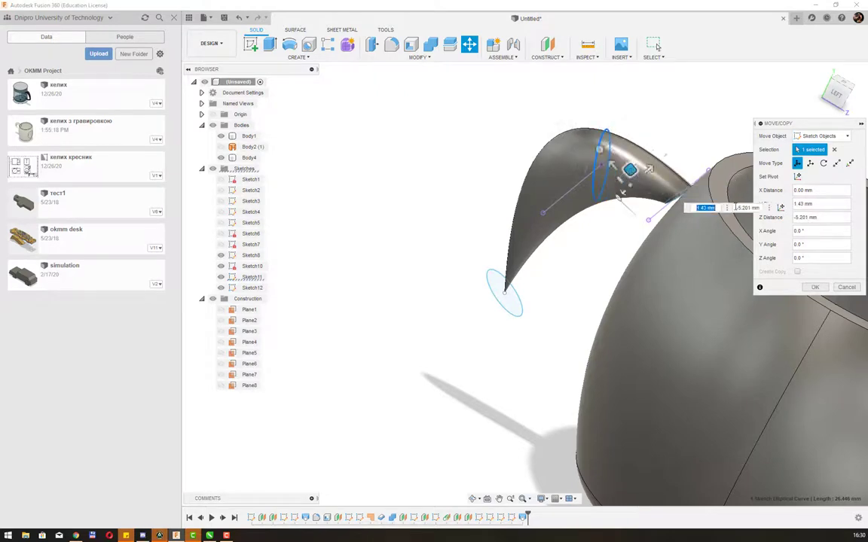
{"action": "left_click", "coordinate": [815, 287]}
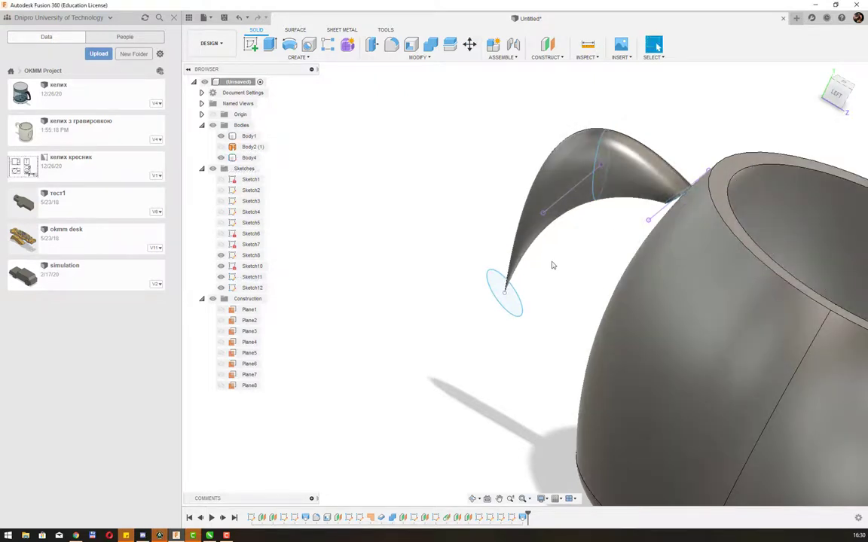
{"action": "scroll", "coordinate": [557, 271], "scroll_direction": "up", "scroll_amount": 2}
{"action": "scroll", "coordinate": [573, 277], "scroll_direction": "down", "scroll_amount": 2}
{"action": "scroll", "coordinate": [572, 276], "scroll_direction": "down", "scroll_amount": 2}
Clear the body selection and bring up the Save dialog for the handled cup
{"action": "mouse_move", "coordinate": [570, 272]}
{"action": "middle_mouse_down", "text": "shift"}
{"action": "mouse_move", "coordinate": [691, 325]}
{"action": "mouse_move", "coordinate": [701, 224]}
{"action": "mouse_move", "coordinate": [749, 331]}
{"action": "mouse_move", "coordinate": [620, 301]}
{"action": "mouse_move", "coordinate": [651, 272]}
{"action": "mouse_move", "coordinate": [694, 296]}
{"action": "mouse_move", "coordinate": [639, 269]}
{"action": "mouse_move", "coordinate": [635, 280]}
{"action": "middle_mouse_up", "text": "shift"}
{"action": "key", "text": "Escape"}
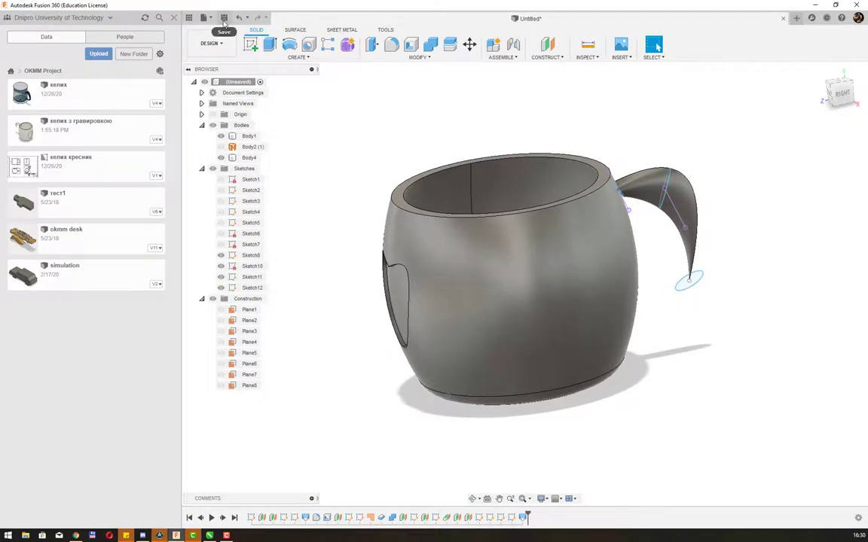
{"action": "left_click", "coordinate": [224, 22]}
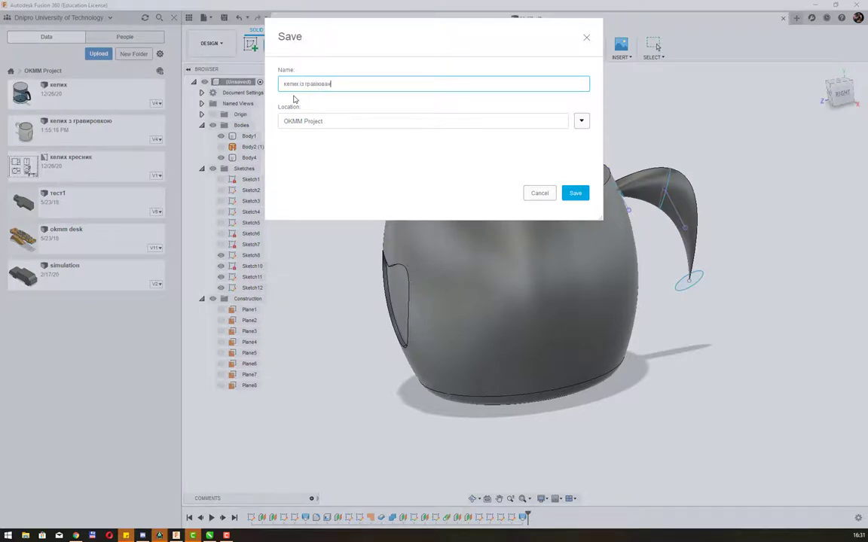
Confirm saving the design under the name 'келих із гравіюванням' in the OKMM Project
{"action": "key", "text": "Return"}
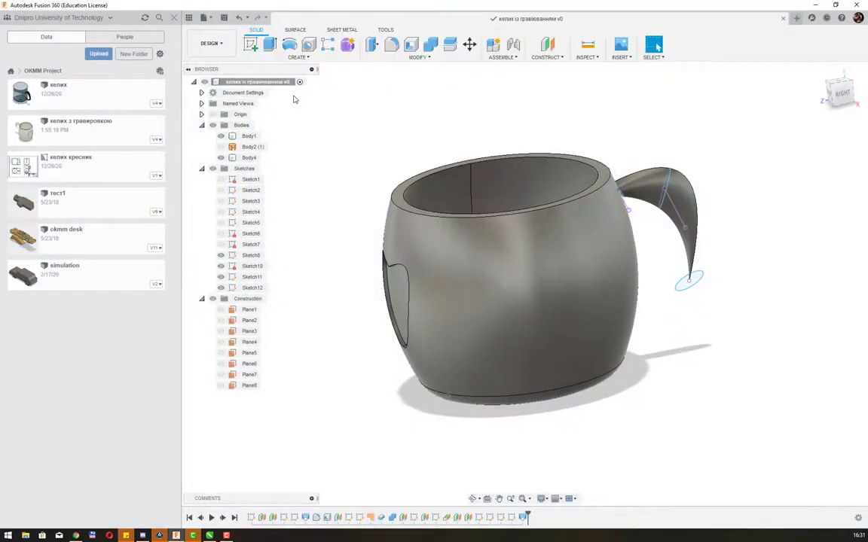
{"action": "left_click", "coordinate": [209, 43]}
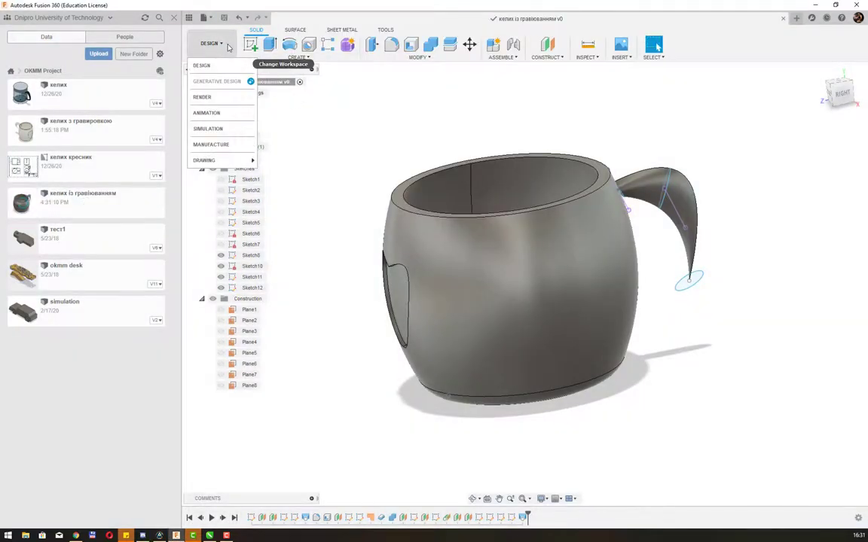
In the Render workspace, apply Acetal Resin (White) to the mug body and Aluminum nitride to the handle
{"action": "left_click", "coordinate": [203, 96]}
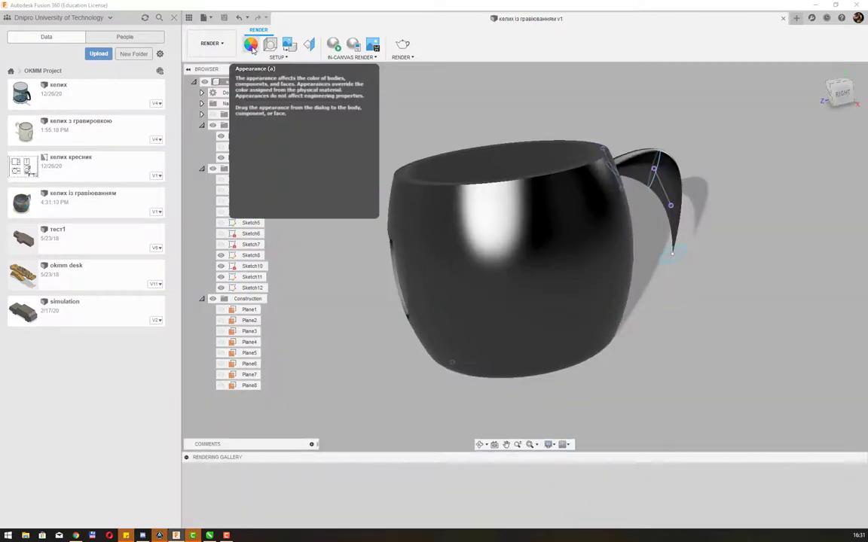
{"action": "left_click", "coordinate": [253, 47]}
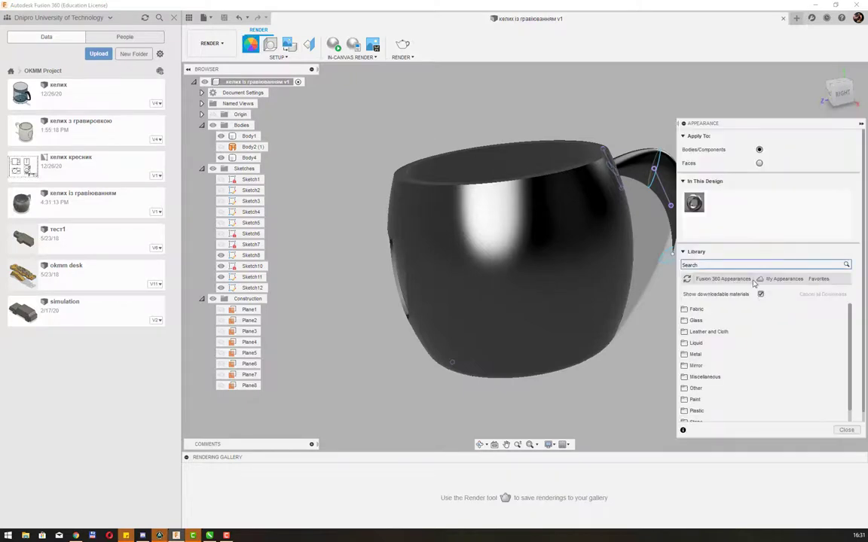
{"action": "scroll", "coordinate": [716, 388], "scroll_direction": "down", "scroll_amount": 1}
{"action": "left_click", "coordinate": [705, 388]}
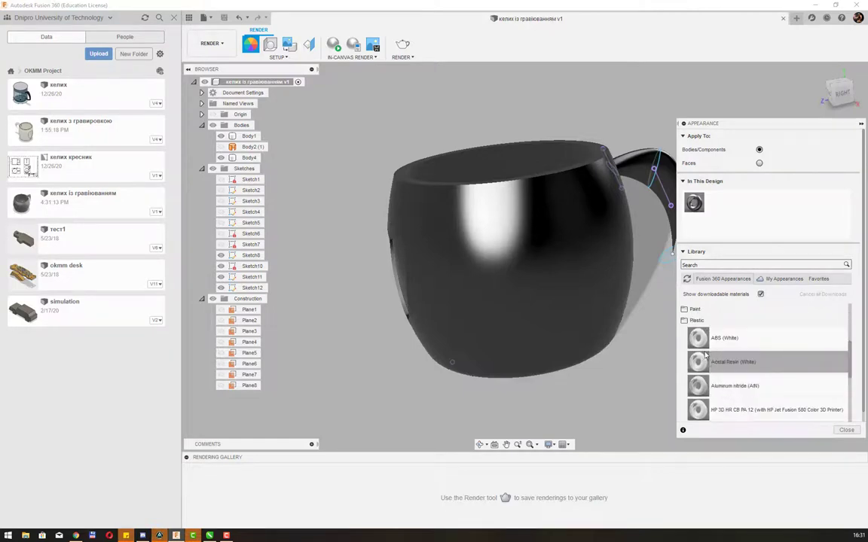
{"action": "left_click_drag", "start_coordinate": [704, 356], "coordinate": [532, 238]}
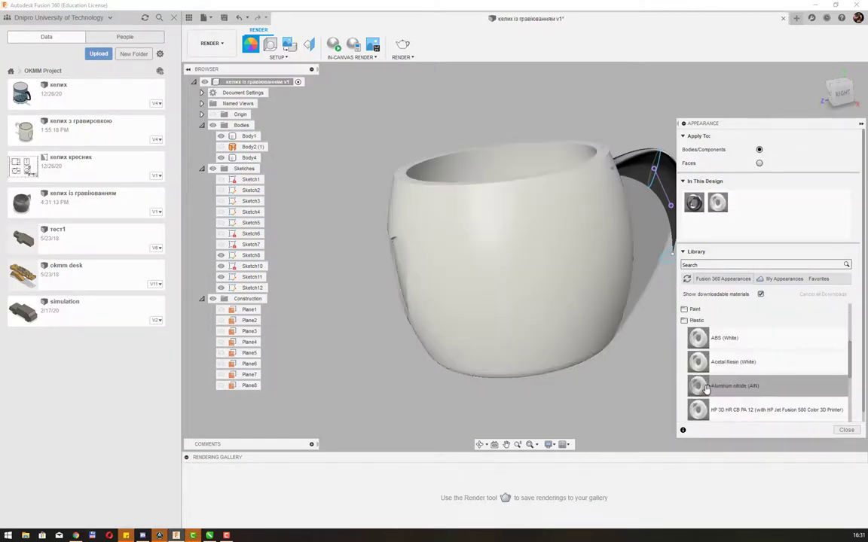
{"action": "left_click_drag", "start_coordinate": [705, 388], "coordinate": [654, 181]}
{"action": "left_click", "coordinate": [582, 268]}
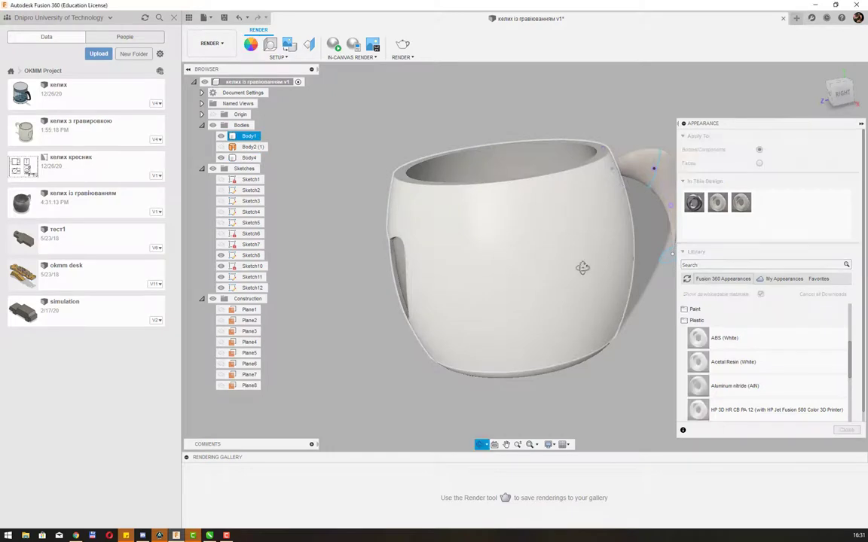
{"action": "mouse_move", "coordinate": [582, 268]}
{"action": "left_mouse_down"}
{"action": "mouse_move", "coordinate": [610, 255]}
{"action": "mouse_move", "coordinate": [583, 275]}
{"action": "mouse_move", "coordinate": [602, 254]}
{"action": "mouse_move", "coordinate": [612, 260]}
{"action": "mouse_move", "coordinate": [607, 300]}
{"action": "mouse_move", "coordinate": [614, 262]}
{"action": "mouse_move", "coordinate": [540, 261]}
{"action": "left_mouse_up"}
{"action": "key", "text": "Escape"}
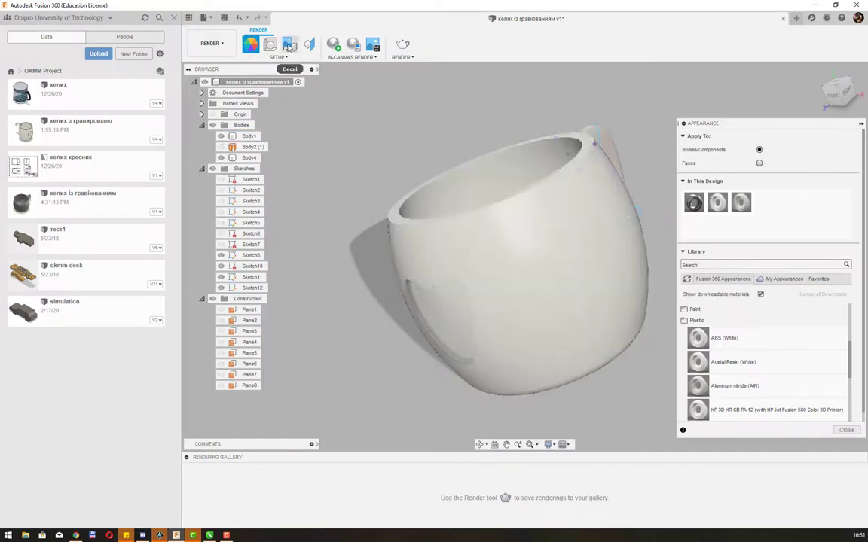
Insert the Dnipro Polytechnic logo image from the computer as a decal on the mug's side face
{"action": "left_click", "coordinate": [288, 46]}
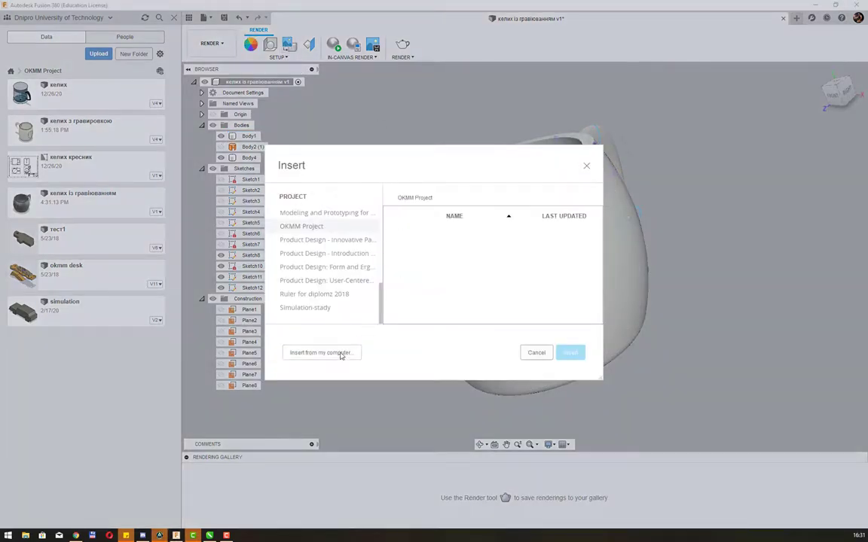
{"action": "left_click", "coordinate": [338, 357]}
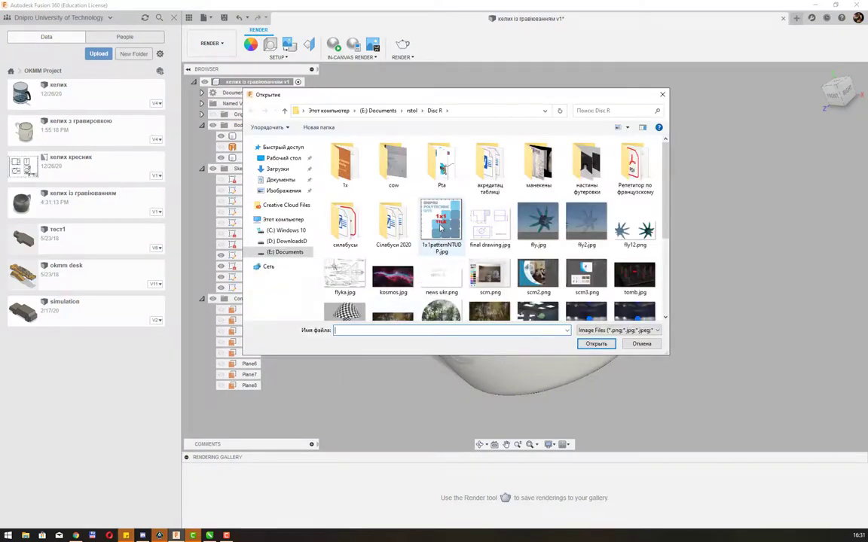
{"action": "double_click", "coordinate": [436, 226]}
{"action": "left_click", "coordinate": [569, 256]}
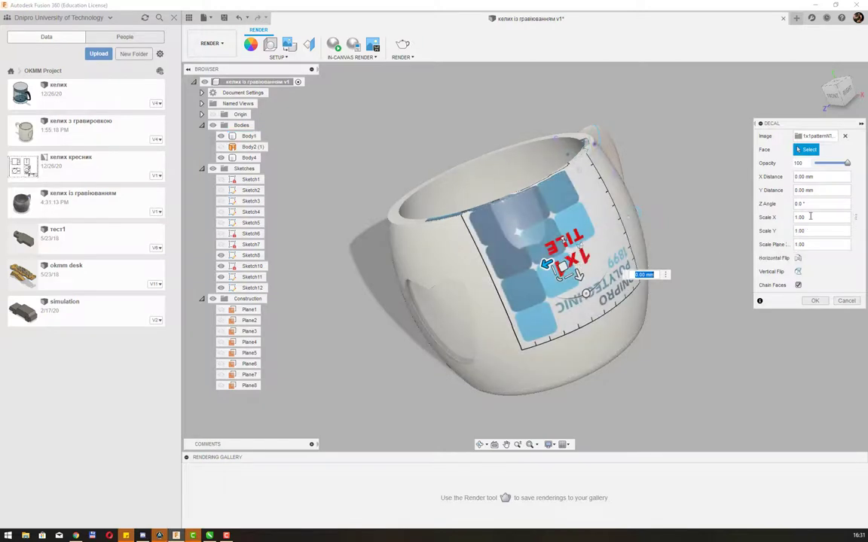
{"action": "mouse_move", "coordinate": [561, 269]}
{"action": "left_mouse_down"}
{"action": "mouse_move", "coordinate": [577, 243]}
{"action": "mouse_move", "coordinate": [563, 303]}
{"action": "left_mouse_up"}
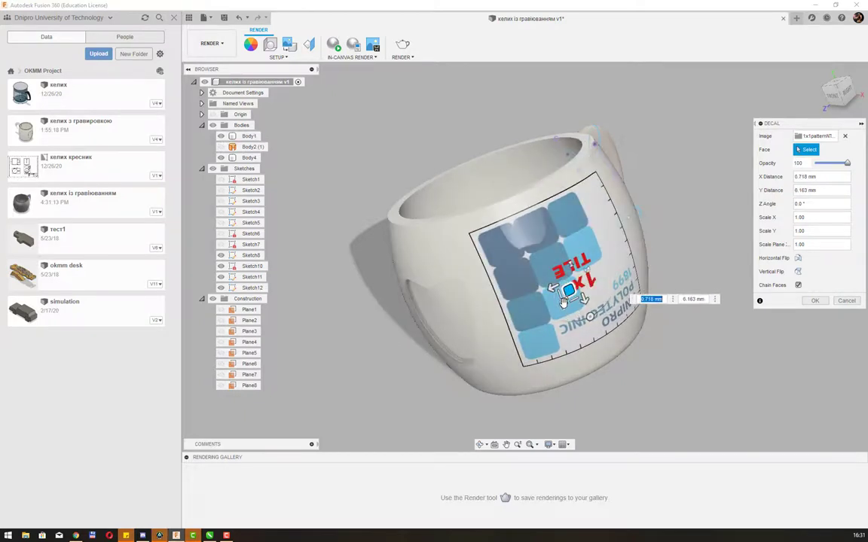
Scale the decal to 0.345, rotate it -180° and lower its opacity to 79
{"action": "left_click_drag", "start_coordinate": [564, 301], "coordinate": [577, 281]}
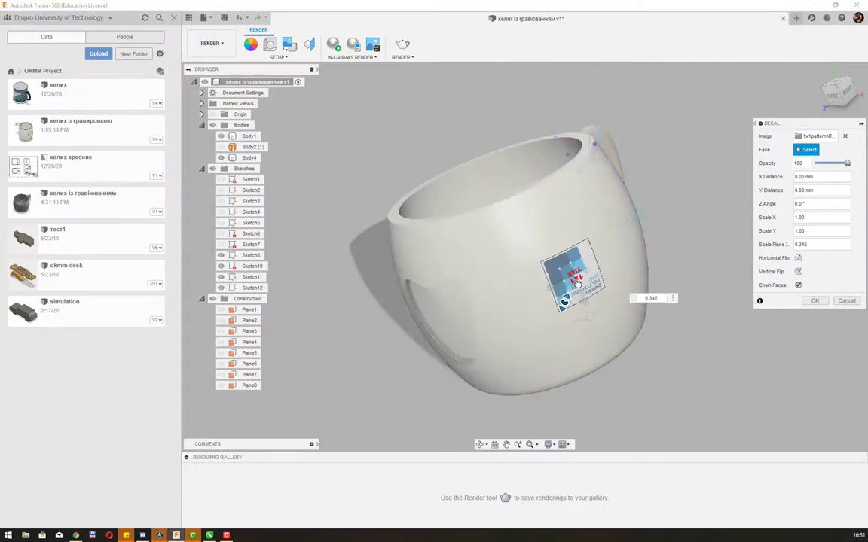
{"action": "left_click", "coordinate": [532, 289]}
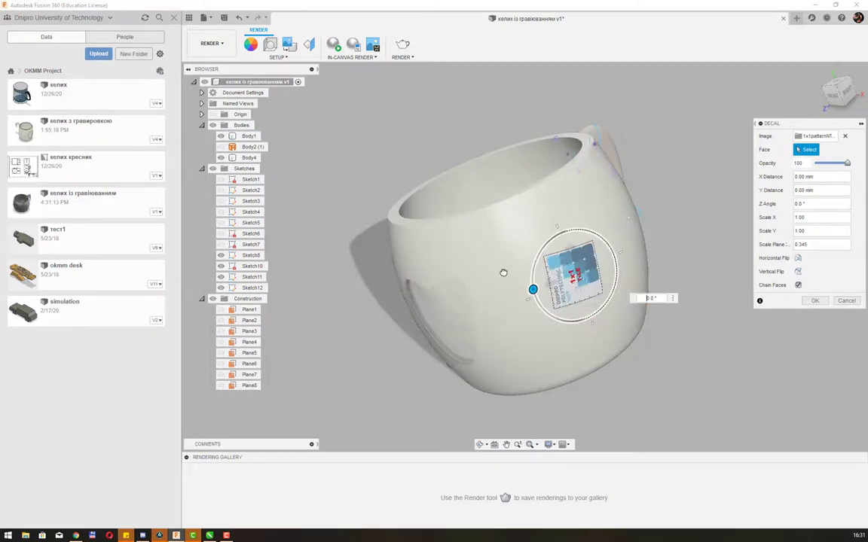
{"action": "left_click_drag", "start_coordinate": [504, 273], "coordinate": [560, 188]}
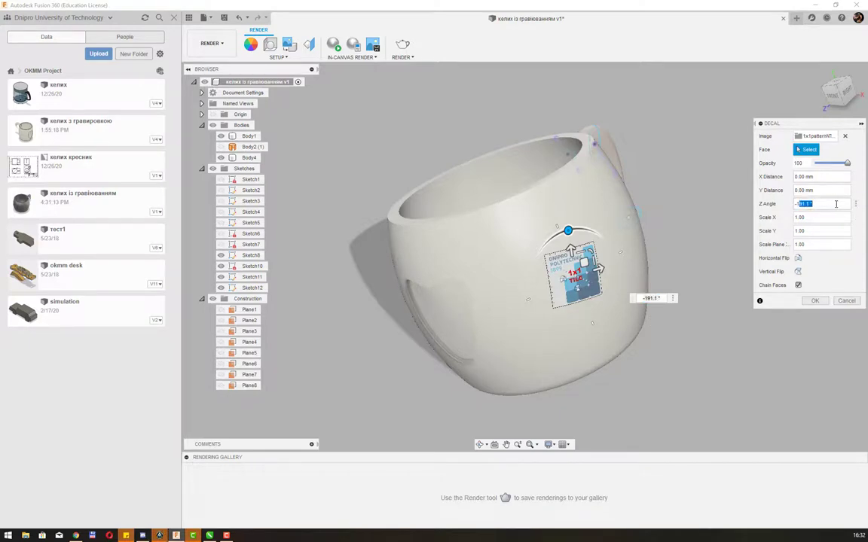
{"action": "type", "text": "-180"}
{"action": "key", "text": "Return"}
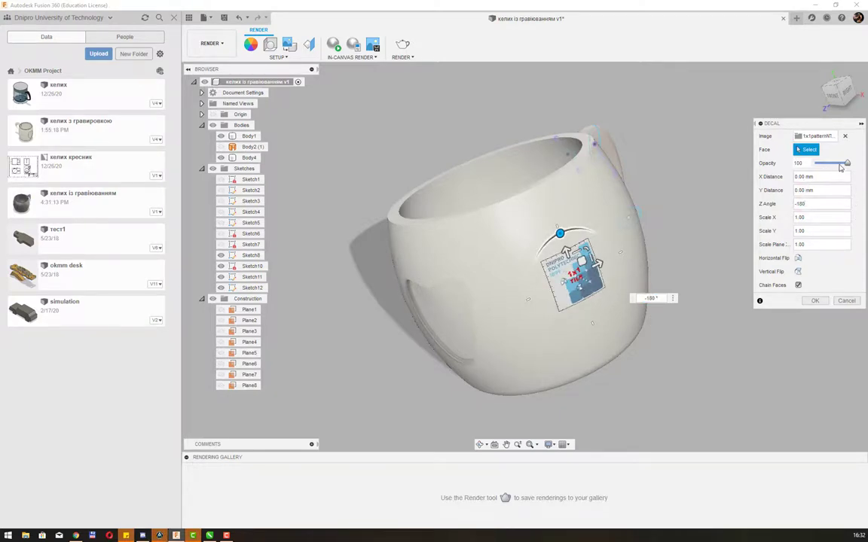
{"action": "left_click_drag", "start_coordinate": [840, 168], "coordinate": [843, 166]}
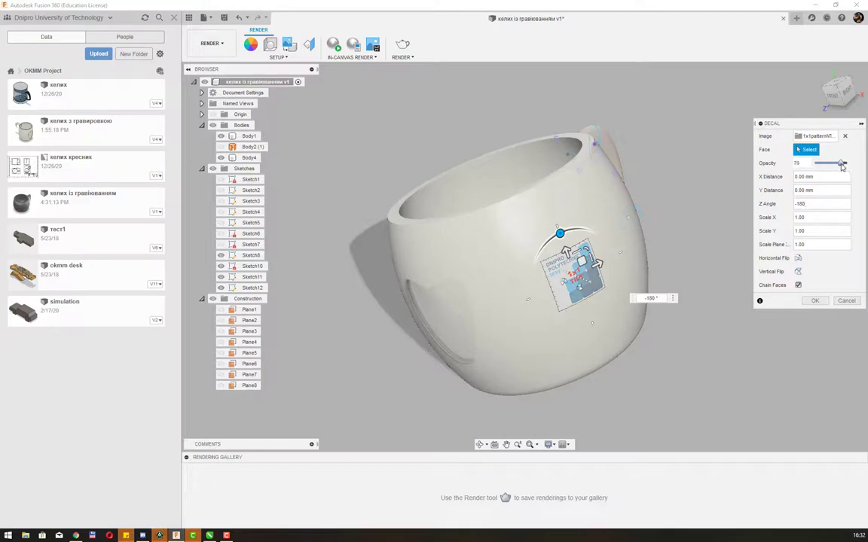
Confirm the logo decal and return to the Design workspace
{"action": "left_click", "coordinate": [816, 301]}
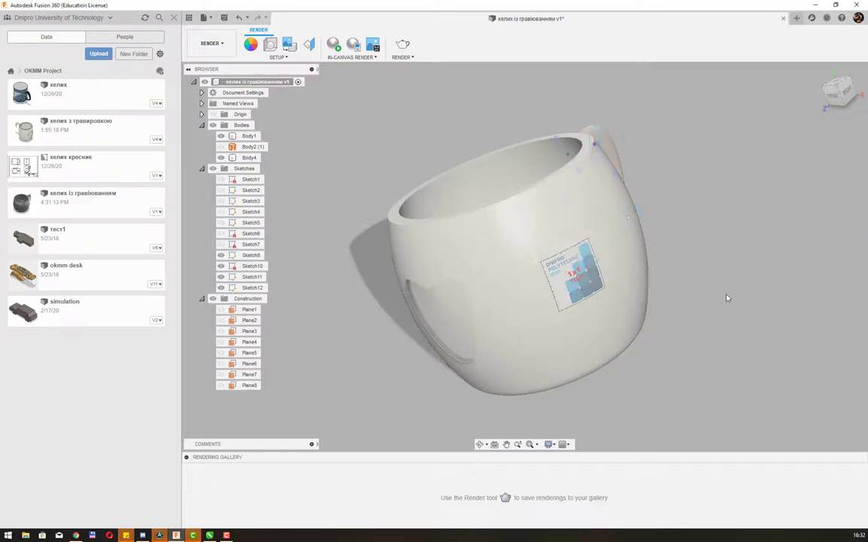
{"action": "mouse_move", "coordinate": [726, 296]}
{"action": "middle_mouse_down", "text": "shift"}
{"action": "mouse_move", "coordinate": [611, 244]}
{"action": "mouse_move", "coordinate": [702, 252]}
{"action": "mouse_move", "coordinate": [667, 212]}
{"action": "mouse_move", "coordinate": [623, 271]}
{"action": "mouse_move", "coordinate": [693, 302]}
{"action": "mouse_move", "coordinate": [635, 178]}
{"action": "mouse_move", "coordinate": [700, 190]}
{"action": "mouse_move", "coordinate": [688, 227]}
{"action": "mouse_move", "coordinate": [729, 184]}
{"action": "mouse_move", "coordinate": [668, 291]}
{"action": "mouse_move", "coordinate": [610, 349]}
{"action": "mouse_move", "coordinate": [589, 355]}
{"action": "mouse_move", "coordinate": [515, 199]}
{"action": "middle_mouse_up", "text": "shift"}
{"action": "left_click", "coordinate": [370, 115]}
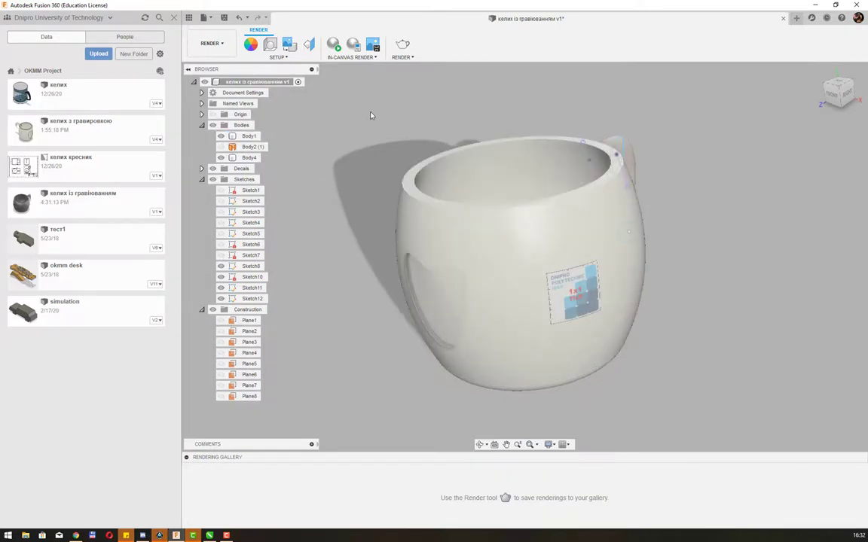
{"action": "left_click", "coordinate": [210, 43]}
{"action": "left_click", "coordinate": [211, 64]}
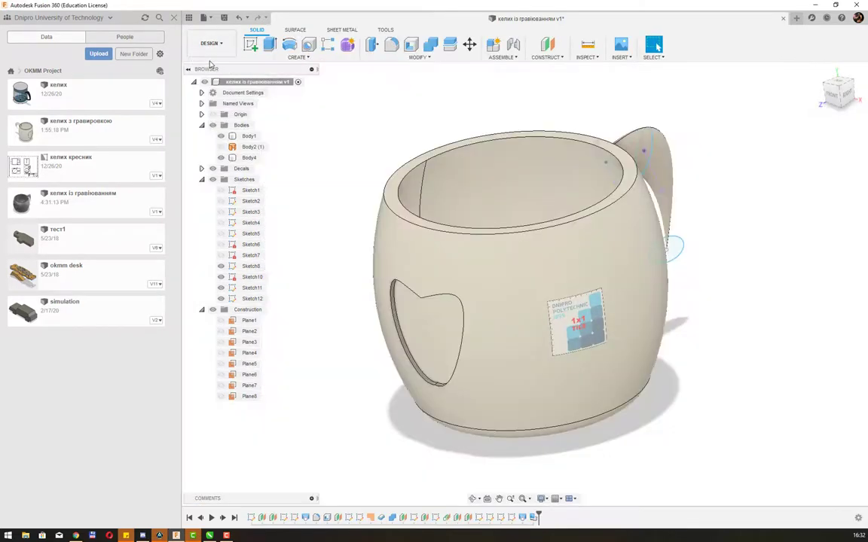
Fillet the inner and outer rim edges of the mug with a 1 mm radius
{"action": "left_click", "coordinate": [393, 46]}
{"action": "left_click", "coordinate": [457, 144]}
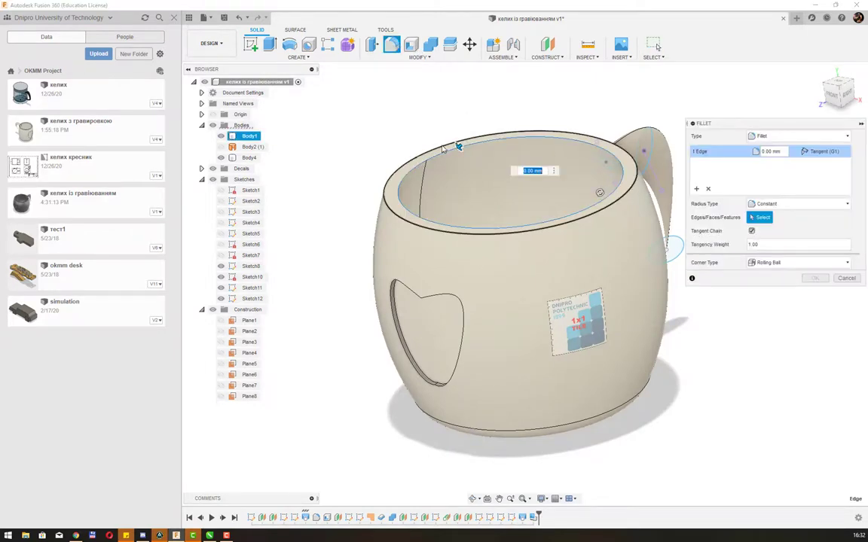
{"action": "left_click", "coordinate": [436, 139]}
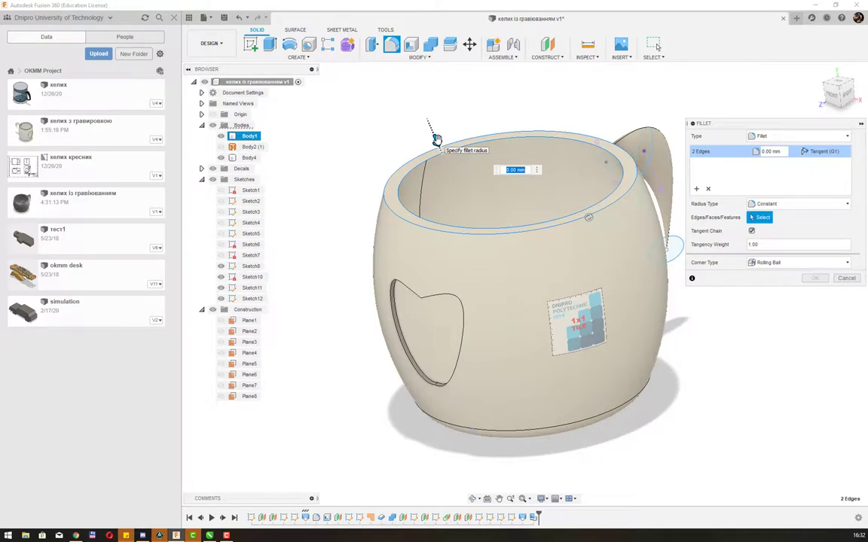
{"action": "type", "text": "1"}
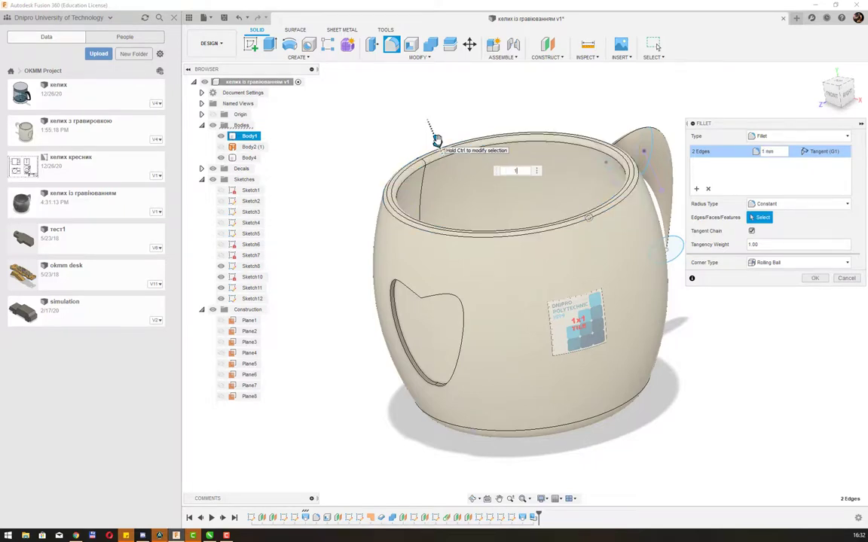
{"action": "left_click", "coordinate": [815, 278]}
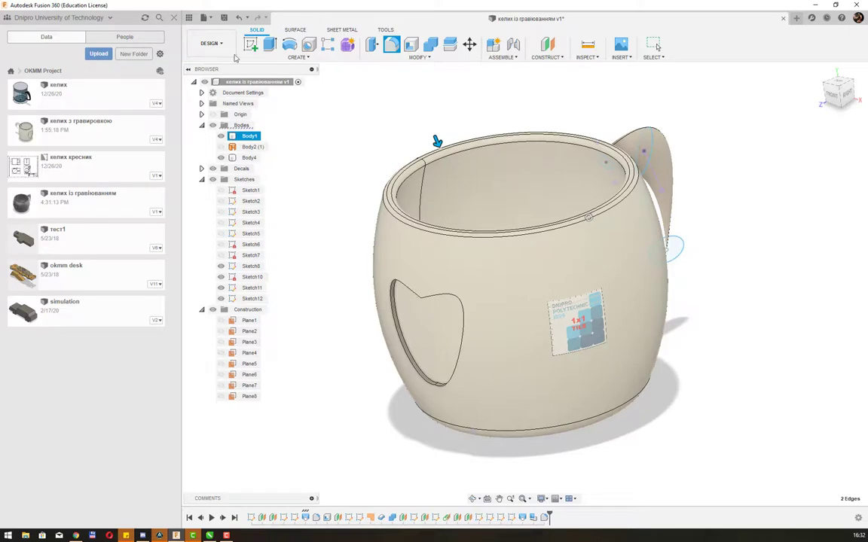
{"action": "left_click", "coordinate": [209, 44]}
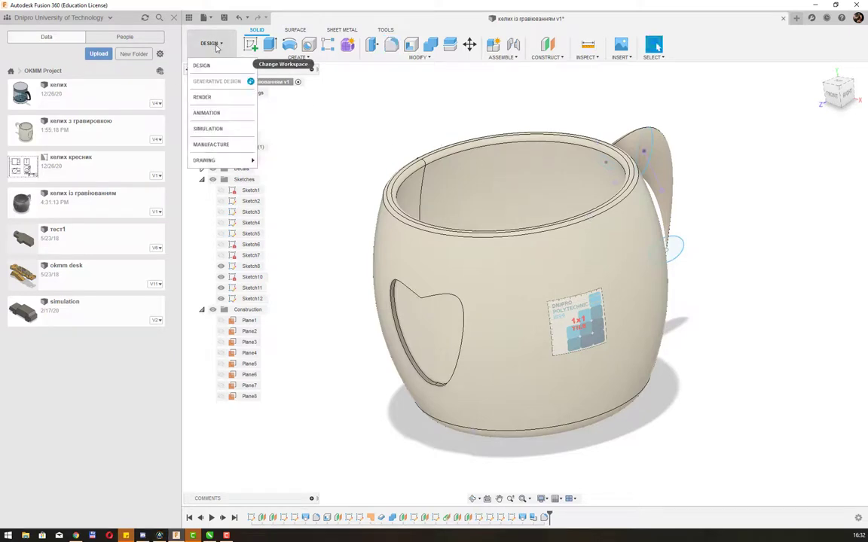
Go back to the Render workspace, collapse the Sketches folder, and open Render Settings
{"action": "left_click", "coordinate": [203, 97]}
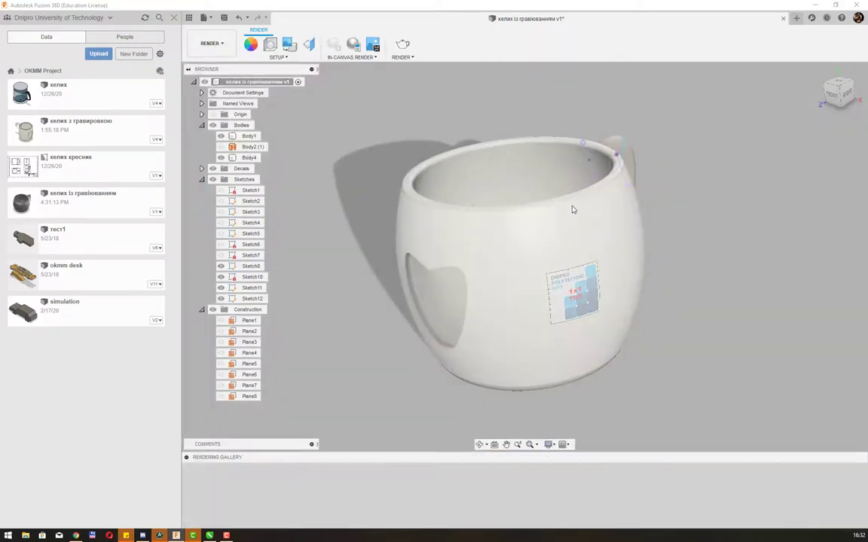
{"action": "left_click", "coordinate": [201, 181]}
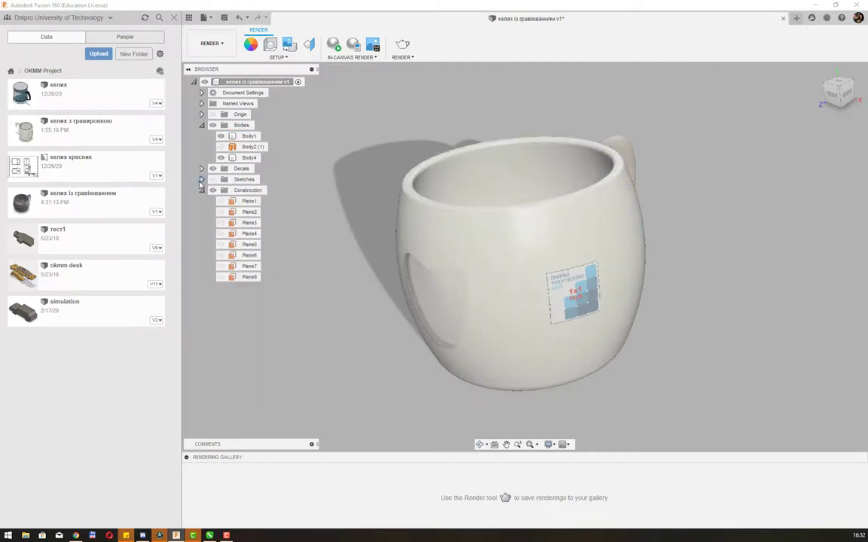
{"action": "left_click", "coordinate": [475, 181]}
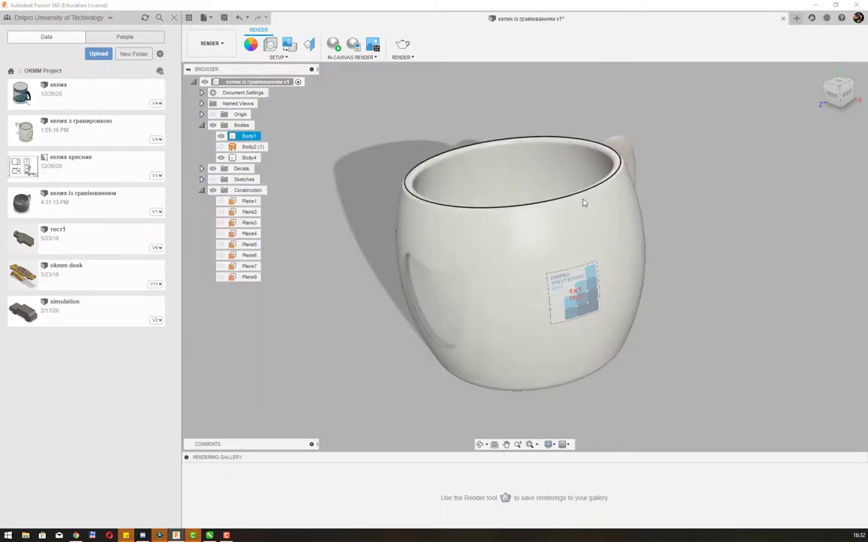
{"action": "left_click", "coordinate": [693, 243]}
{"action": "middle_click_drag", "start_coordinate": [682, 253], "coordinate": [681, 324], "text": "shift"}
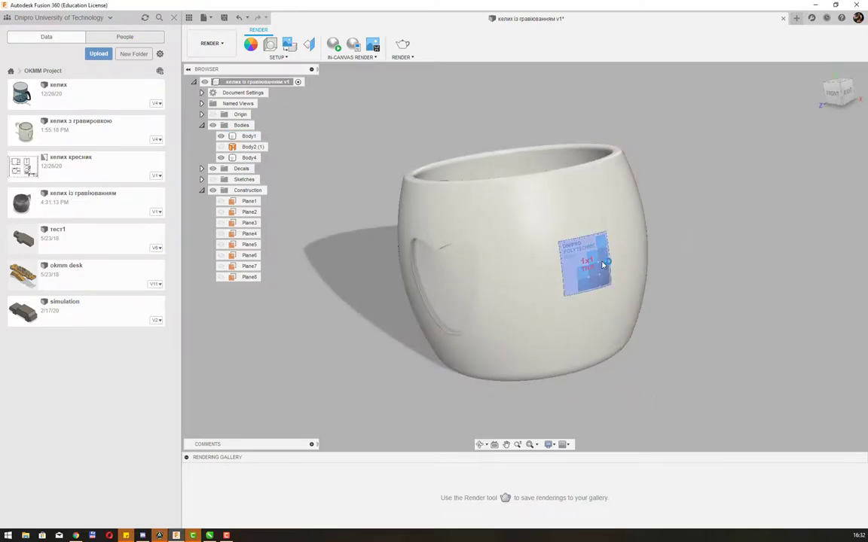
{"action": "left_click", "coordinate": [402, 46]}
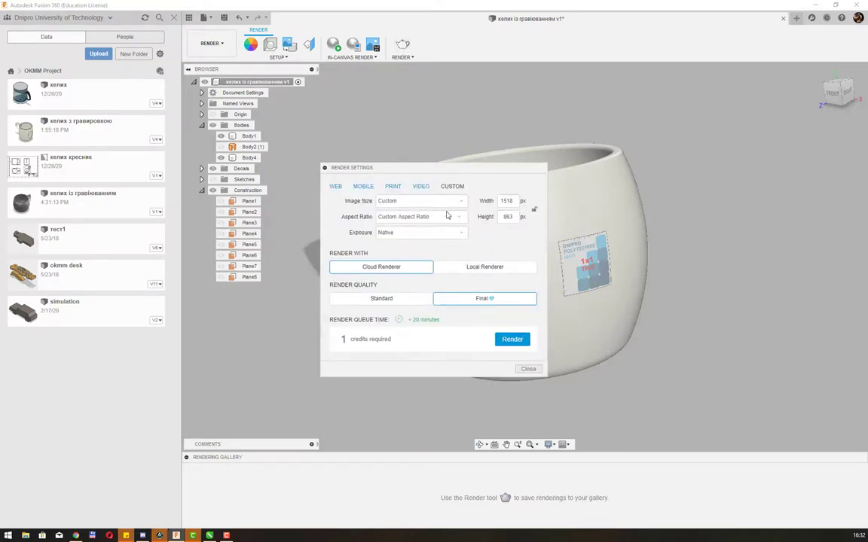
Start a Final-quality cloud render of the mug at 1600×1200 image size
{"action": "left_click", "coordinate": [444, 202]}
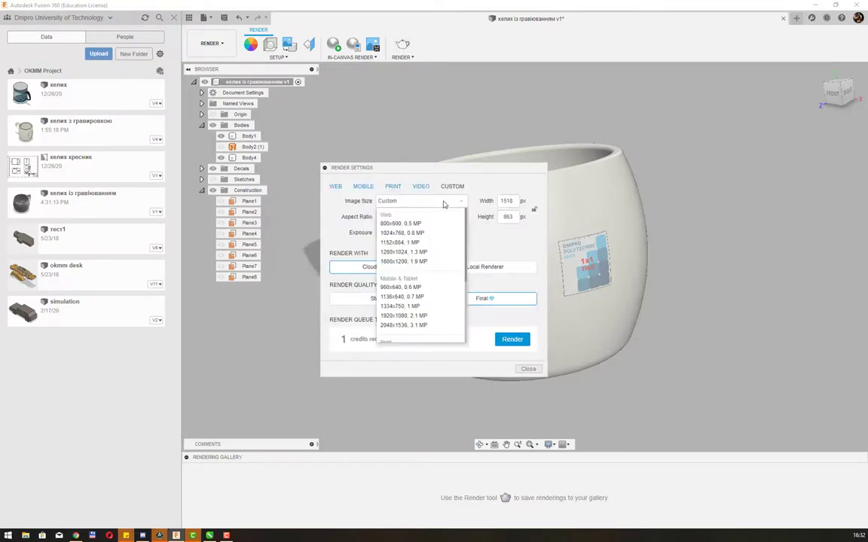
{"action": "left_click", "coordinate": [418, 262]}
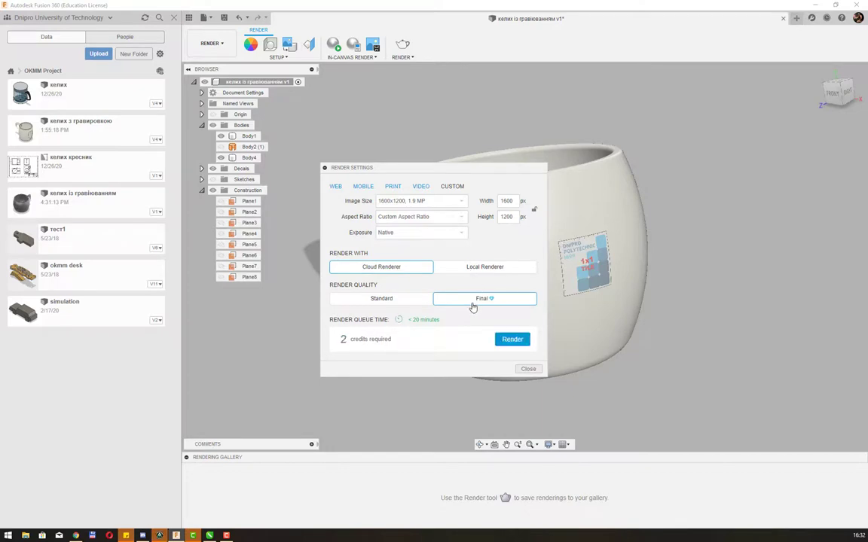
{"action": "left_click", "coordinate": [512, 339]}
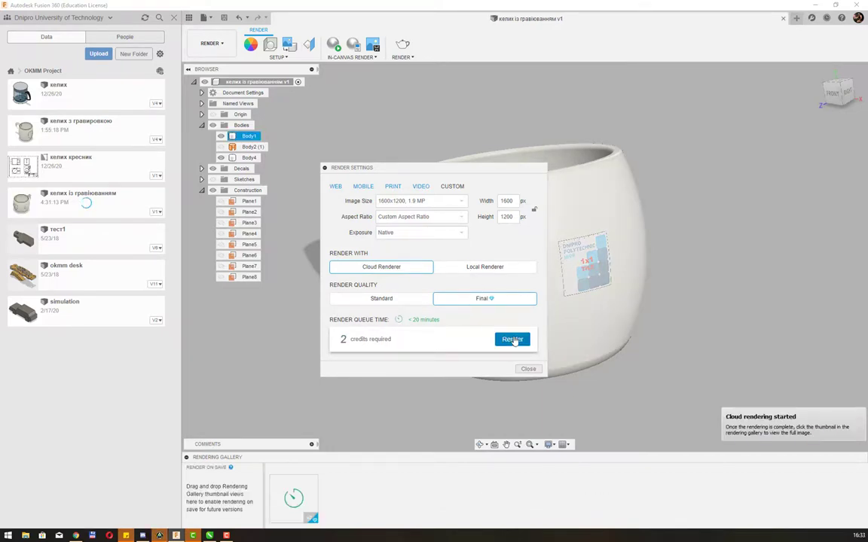
{"action": "mouse_move", "coordinate": [515, 341]}
{"action": "middle_mouse_down", "text": "shift"}
{"action": "mouse_move", "coordinate": [590, 248]}
{"action": "mouse_move", "coordinate": [672, 254]}
{"action": "mouse_move", "coordinate": [658, 248]}
{"action": "middle_mouse_up", "text": "shift"}
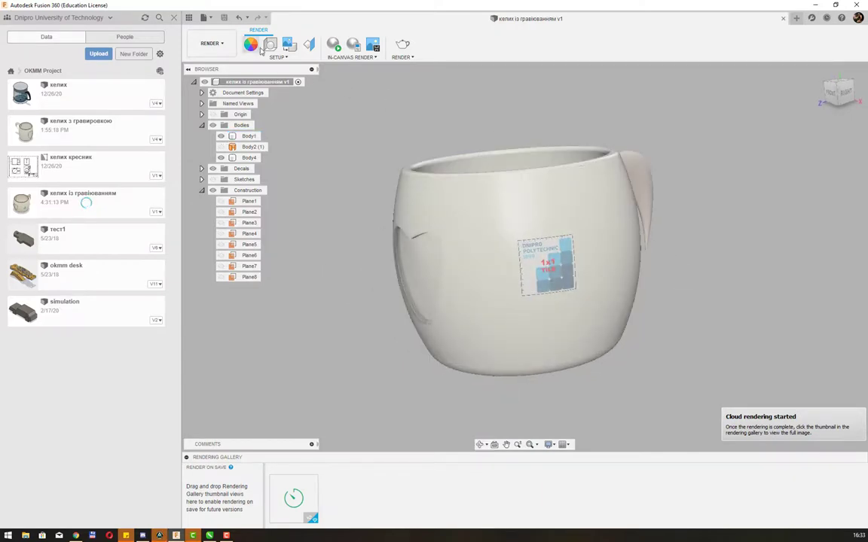
Apply Glass - Frosted Medium from Glass > Textured to the mug body and its handle
{"action": "key", "text": "a"}
{"action": "scroll", "coordinate": [742, 341], "scroll_direction": "down", "scroll_amount": 3}
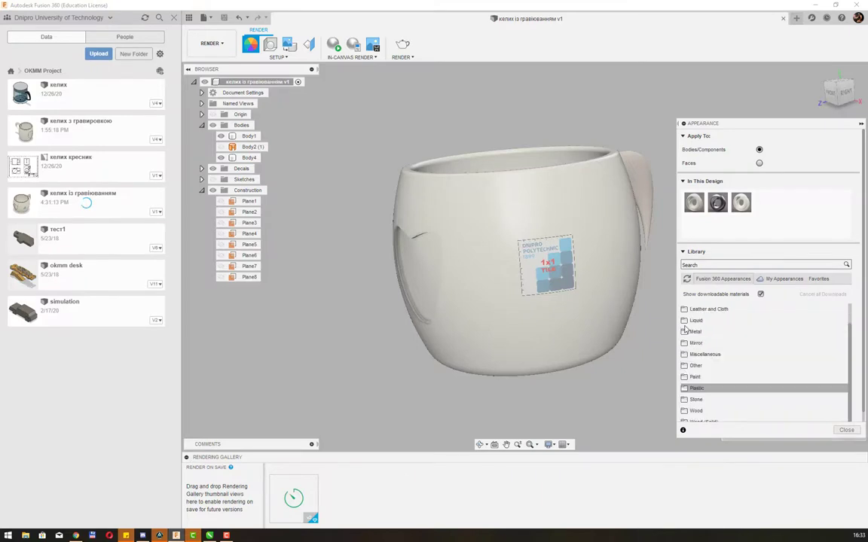
{"action": "scroll", "coordinate": [743, 339], "scroll_direction": "up", "scroll_amount": 2}
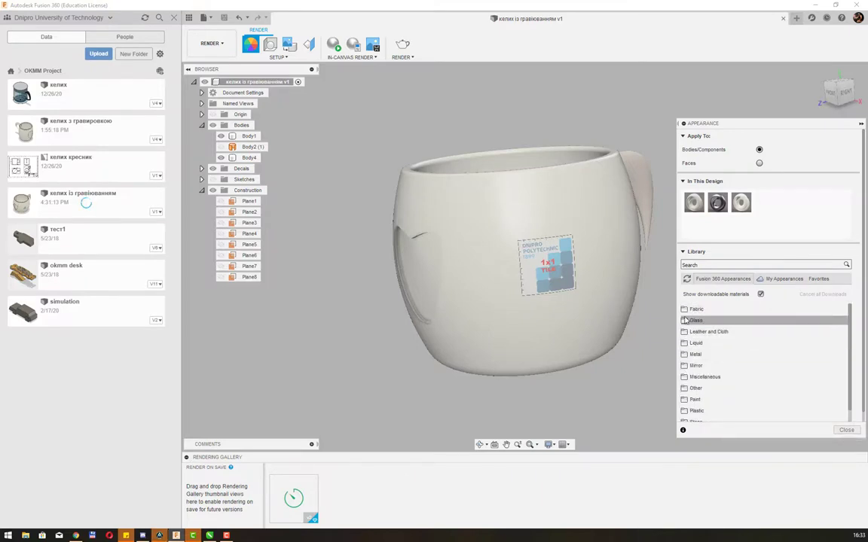
{"action": "left_click", "coordinate": [684, 321]}
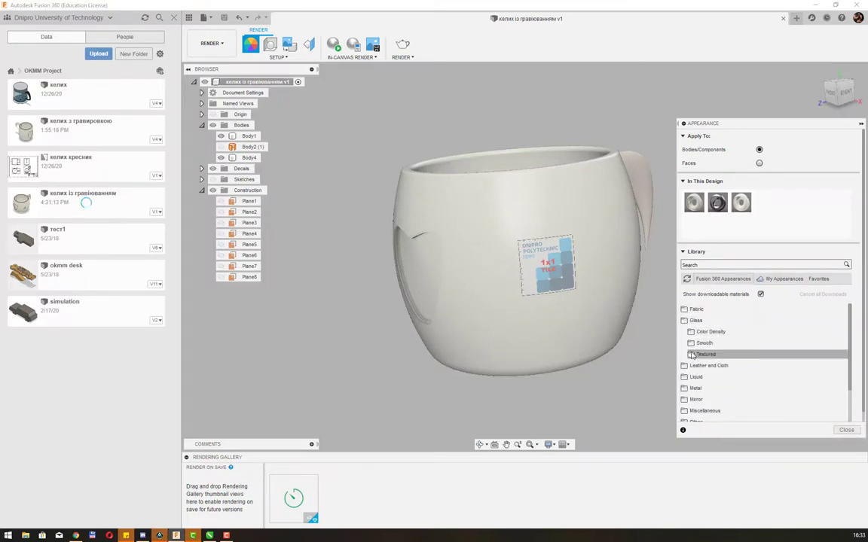
{"action": "left_click", "coordinate": [691, 344]}
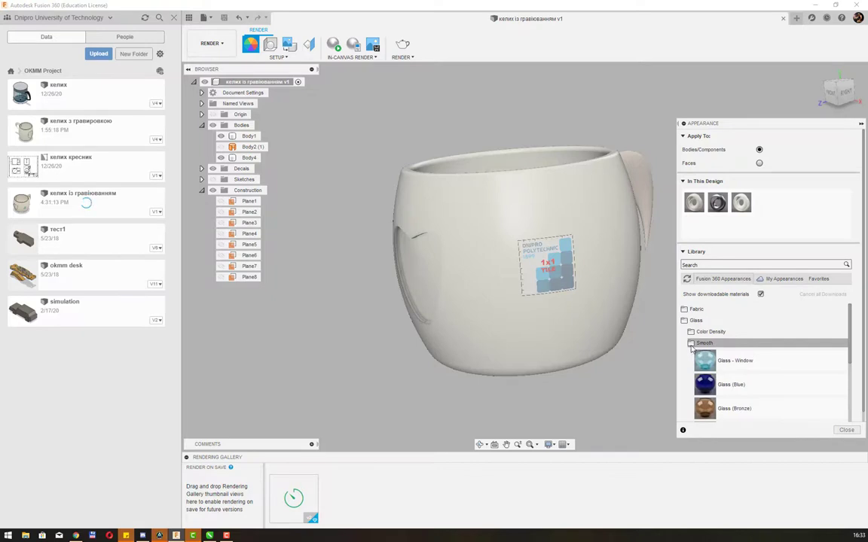
{"action": "left_click", "coordinate": [691, 345]}
{"action": "left_click", "coordinate": [701, 353]}
{"action": "scroll", "coordinate": [761, 347], "scroll_direction": "down", "scroll_amount": 2}
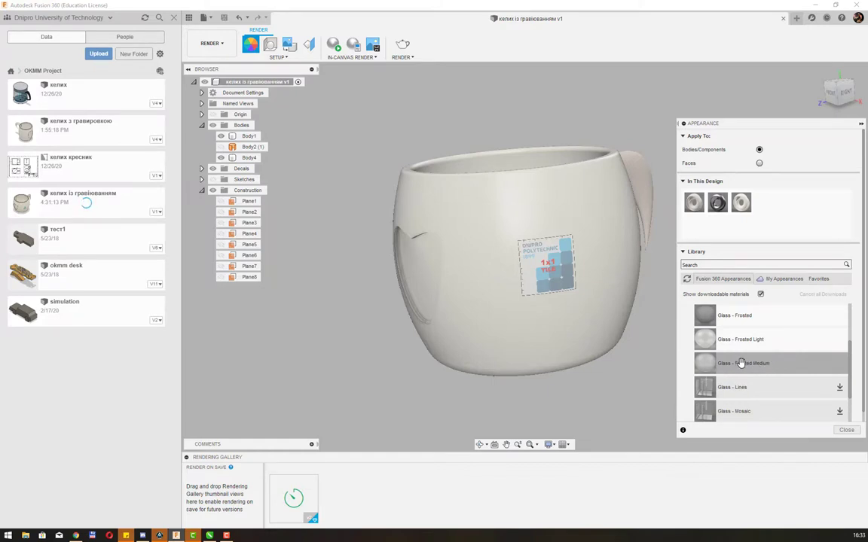
{"action": "left_click_drag", "start_coordinate": [741, 363], "coordinate": [519, 203]}
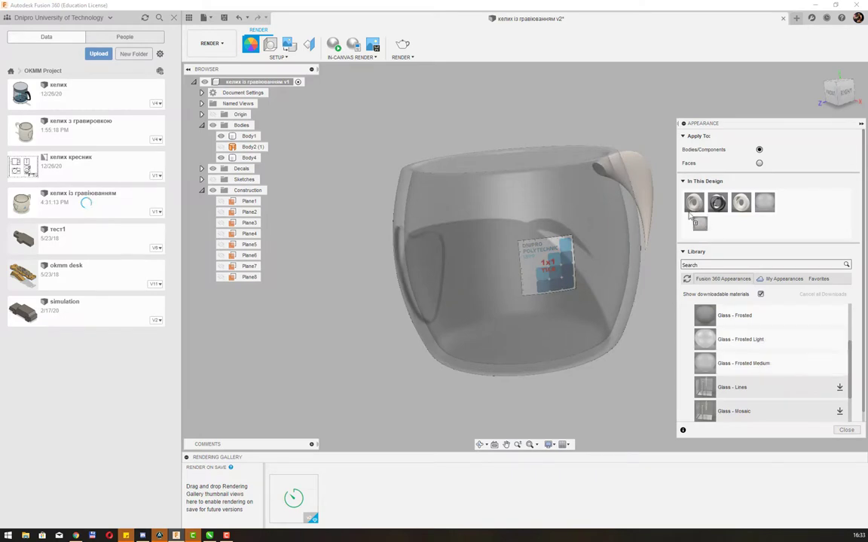
{"action": "left_click_drag", "start_coordinate": [753, 363], "coordinate": [592, 171]}
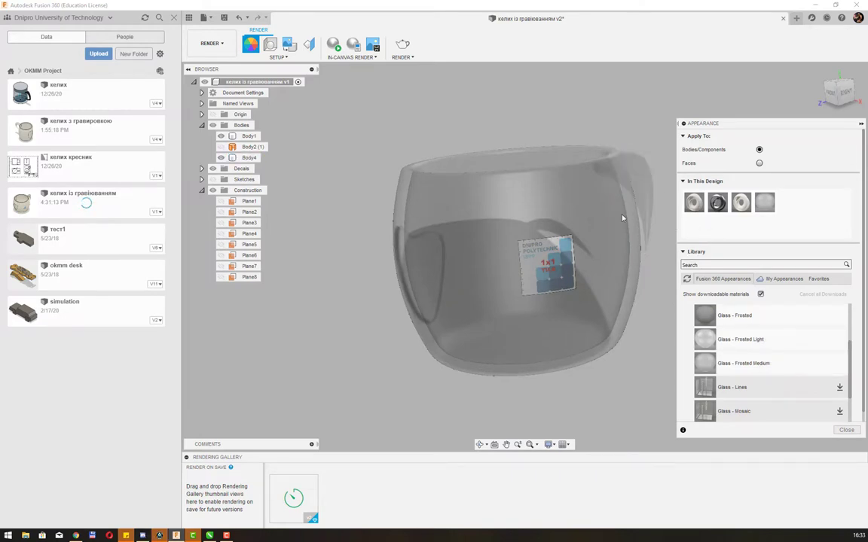
Start a second cloud render of the frosted-glass mug from Render Settings
{"action": "left_click", "coordinate": [402, 43]}
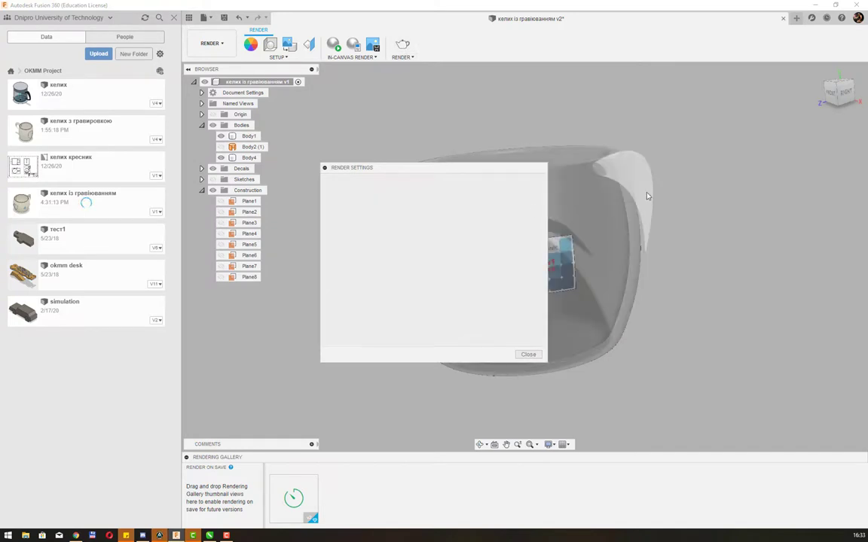
{"action": "mouse_move", "coordinate": [838, 92]}
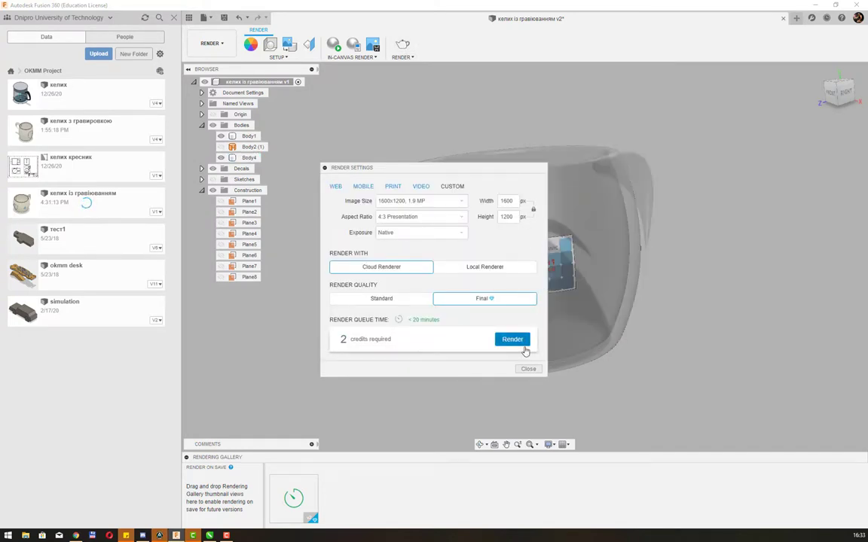
{"action": "left_click", "coordinate": [513, 340]}
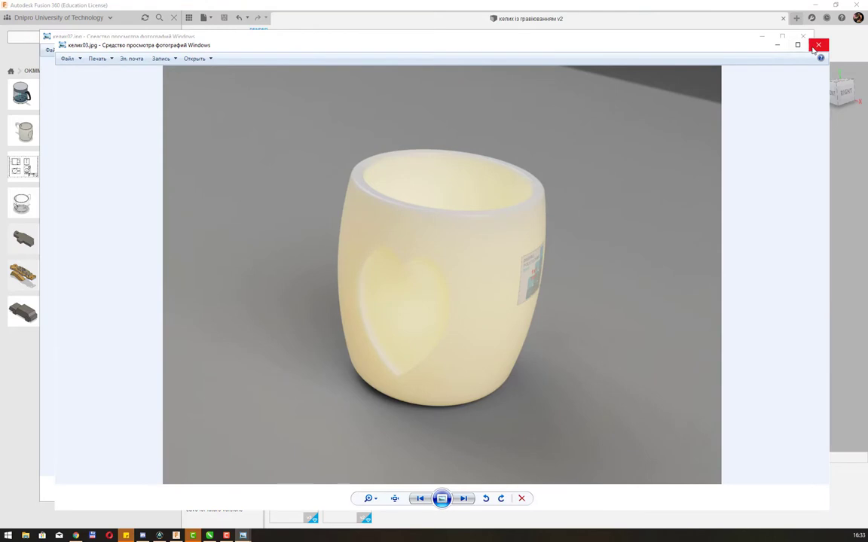
Close the келих03 and келих02 Photo Viewer windows
{"action": "left_click", "coordinate": [817, 43]}
{"action": "left_click", "coordinate": [800, 35]}
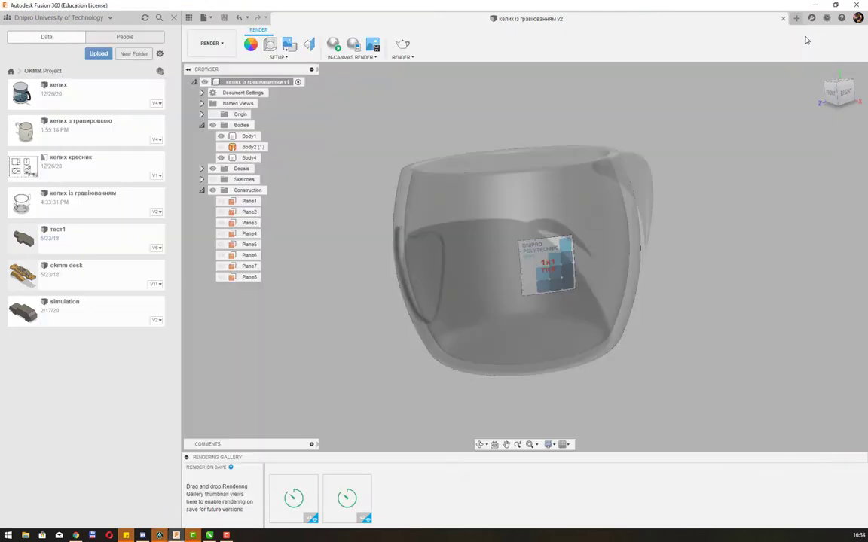